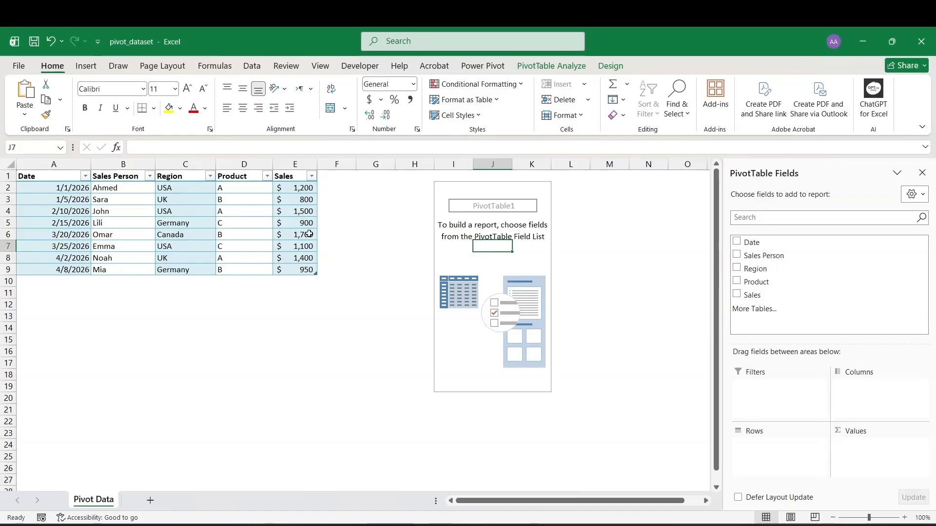
- Examine the sales table's headers, region, product and sales entries, and the empty PivotTable placeholder beside it
left_click(206, 187)
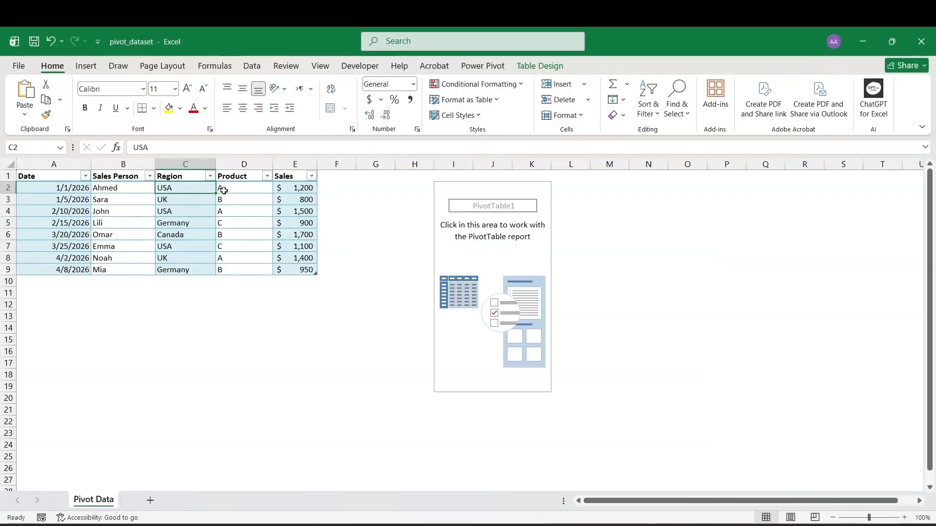
left_click(243, 190)
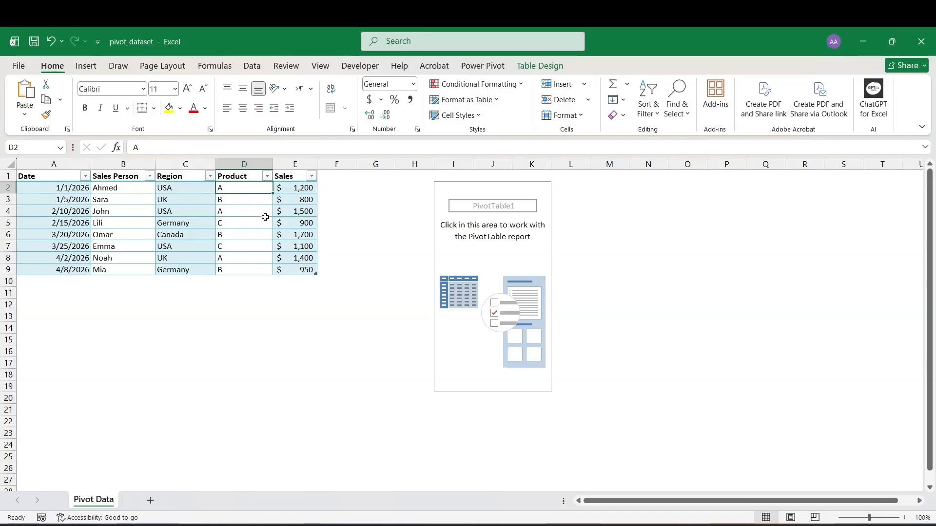
left_click(485, 235)
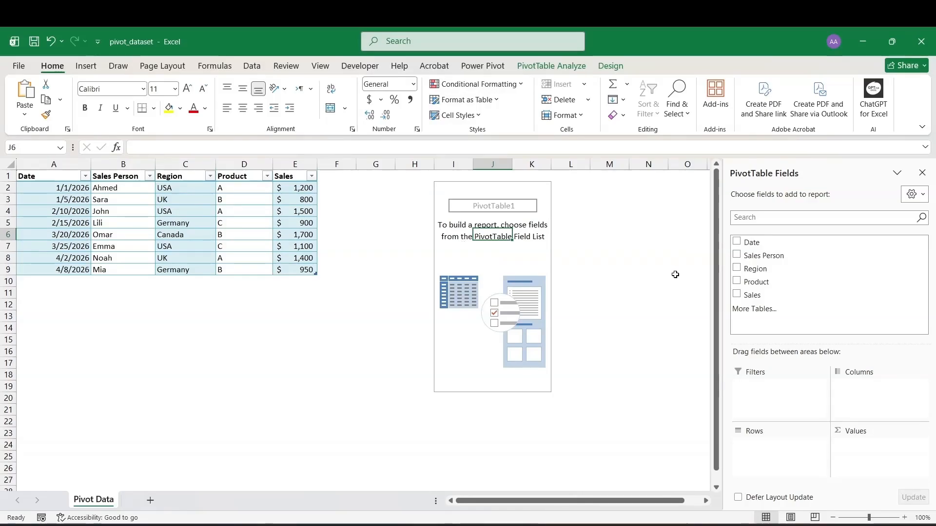
left_click(134, 176)
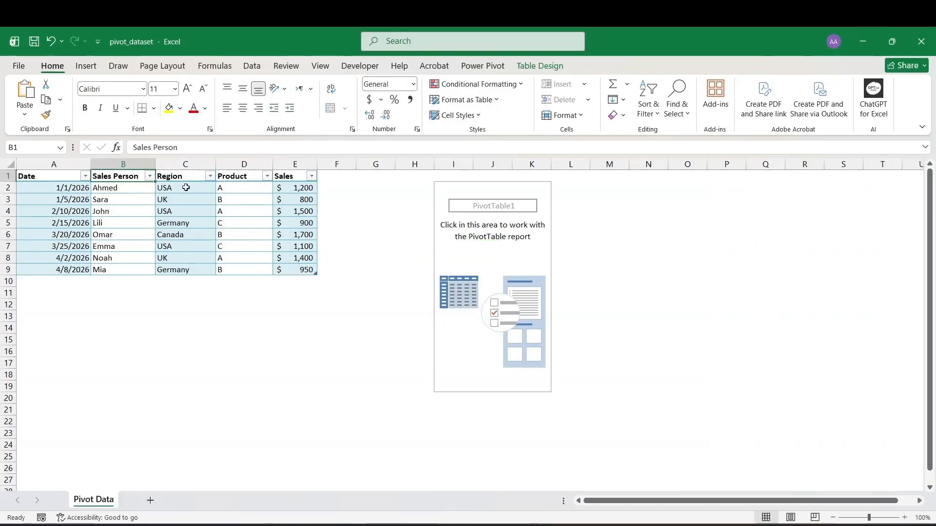
left_click(189, 177)
left_click(241, 176)
left_click(297, 174)
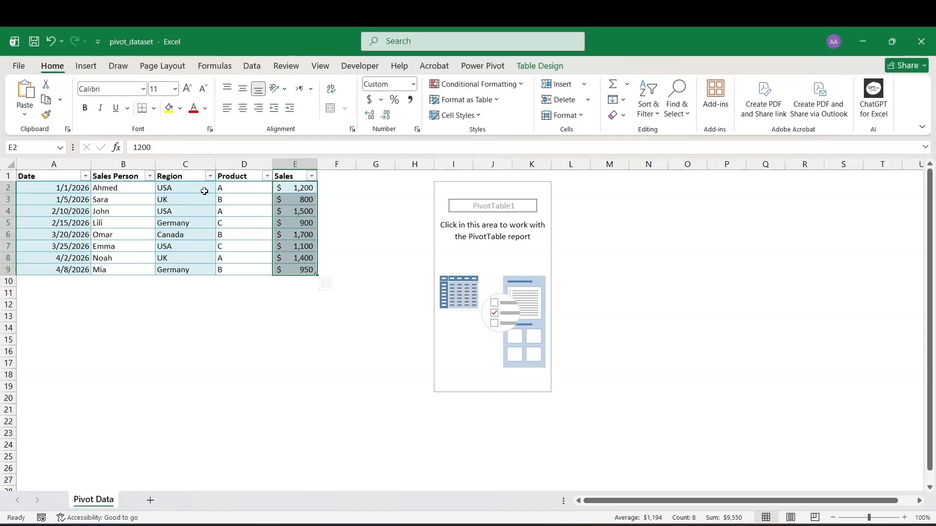
left_click(294, 220)
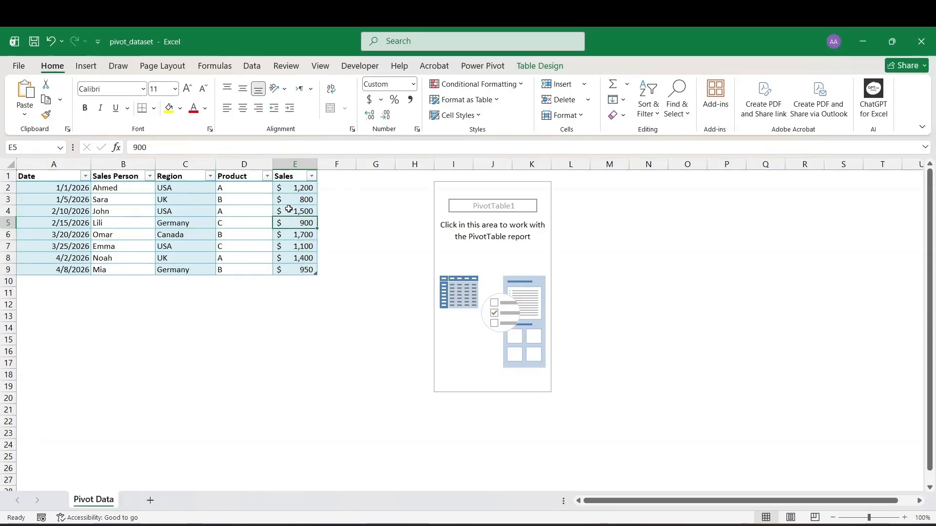
left_click(189, 186)
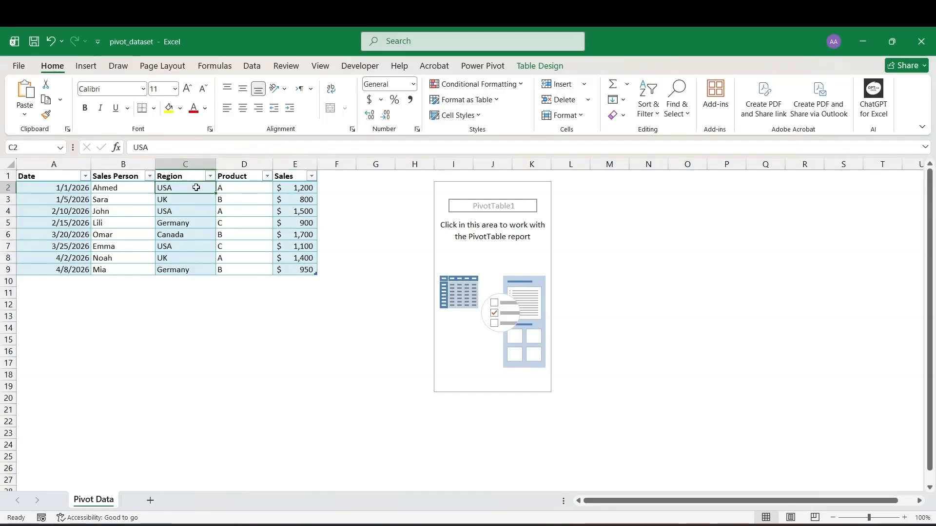
left_click(235, 188)
left_click(237, 212)
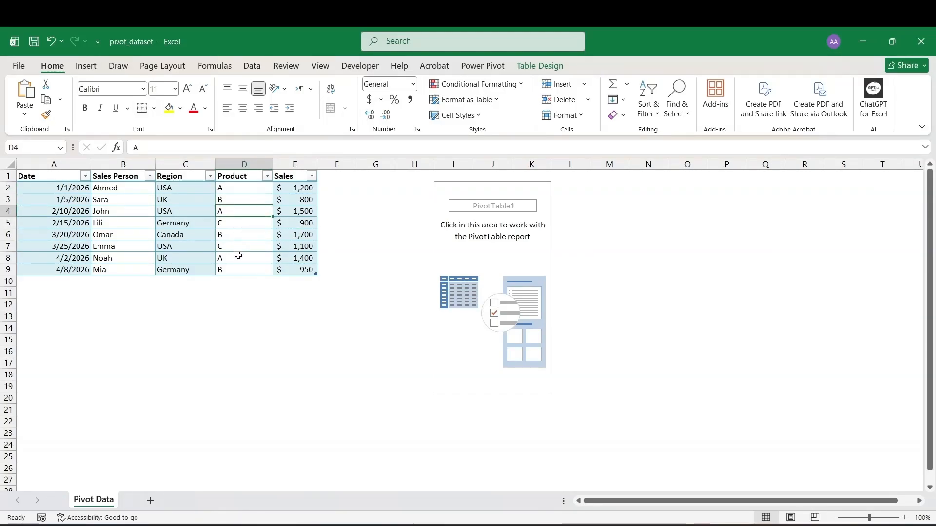
left_click(238, 256)
left_click(292, 259)
left_click(459, 259)
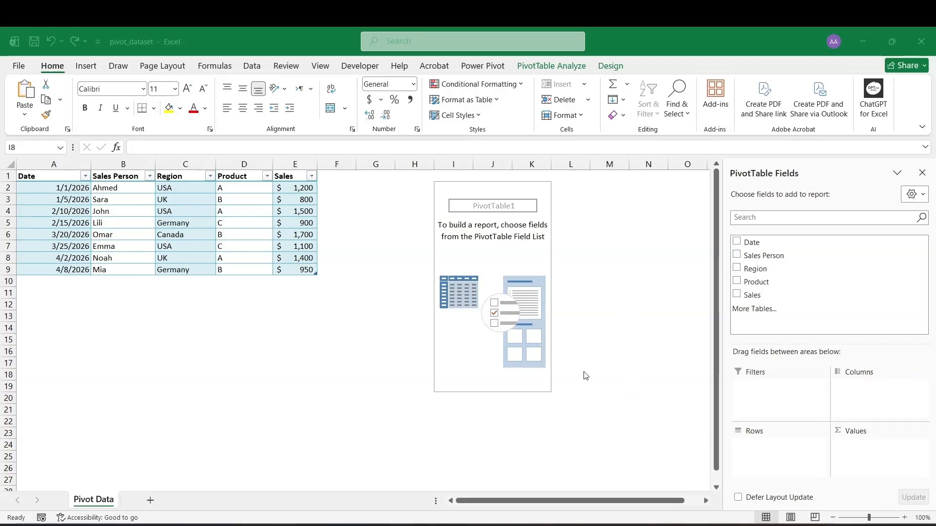
- Undo the empty PivotTable beside the data and insert one from Table1 on a new worksheet, with the data added to the Data Model
key("ctrl+z")
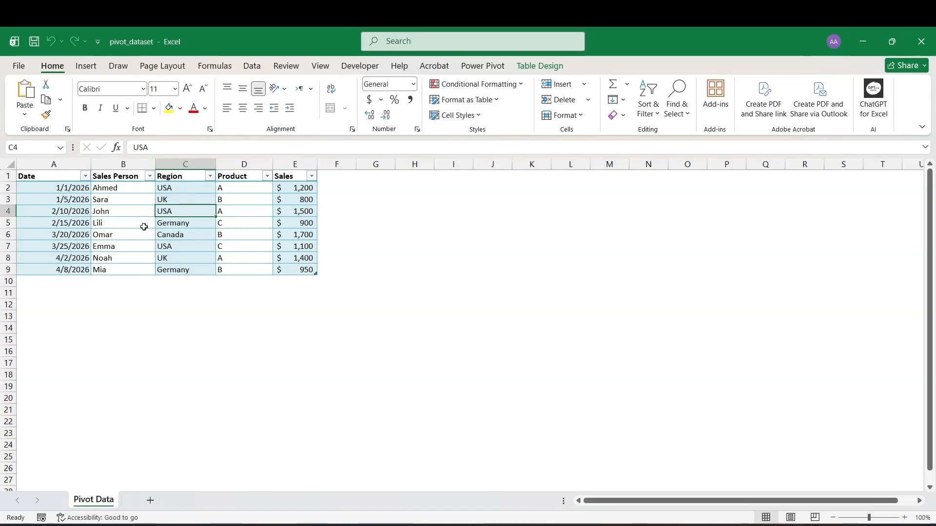
left_click(122, 209)
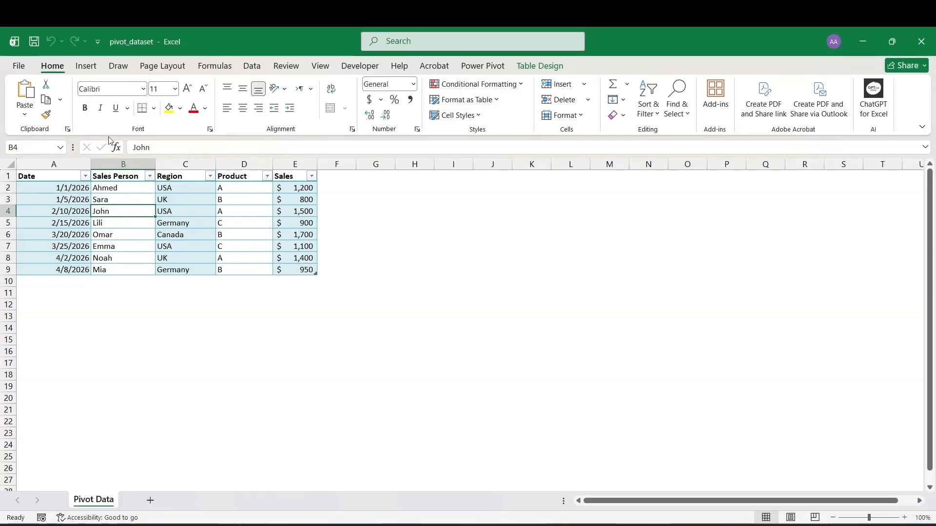
left_click(98, 68)
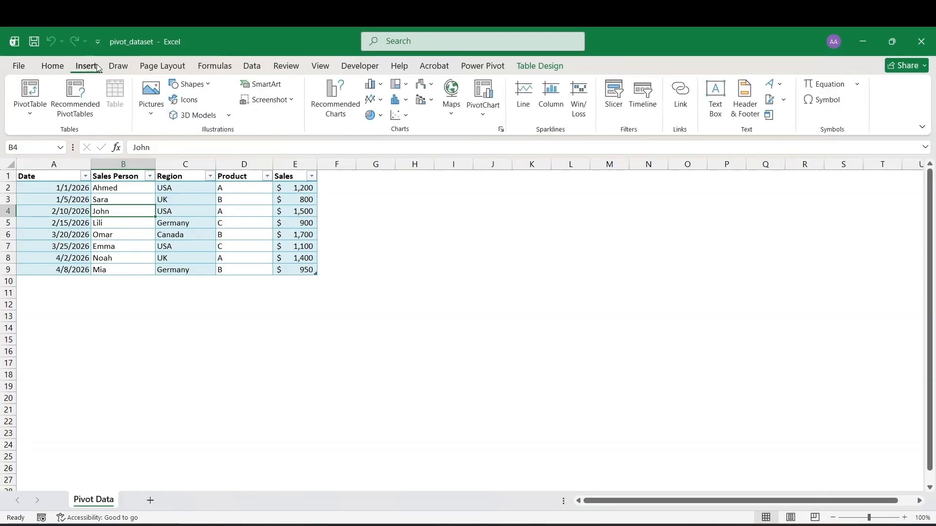
left_click(30, 92)
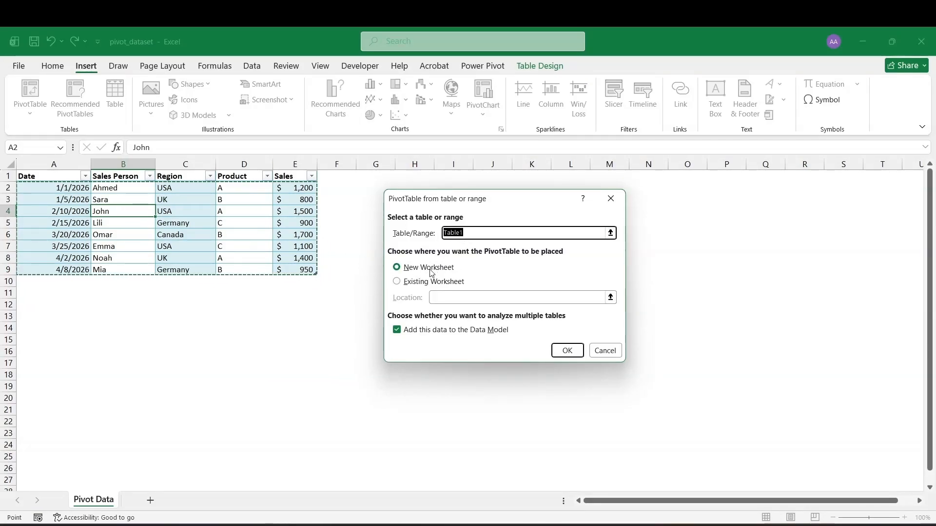
left_click(561, 357)
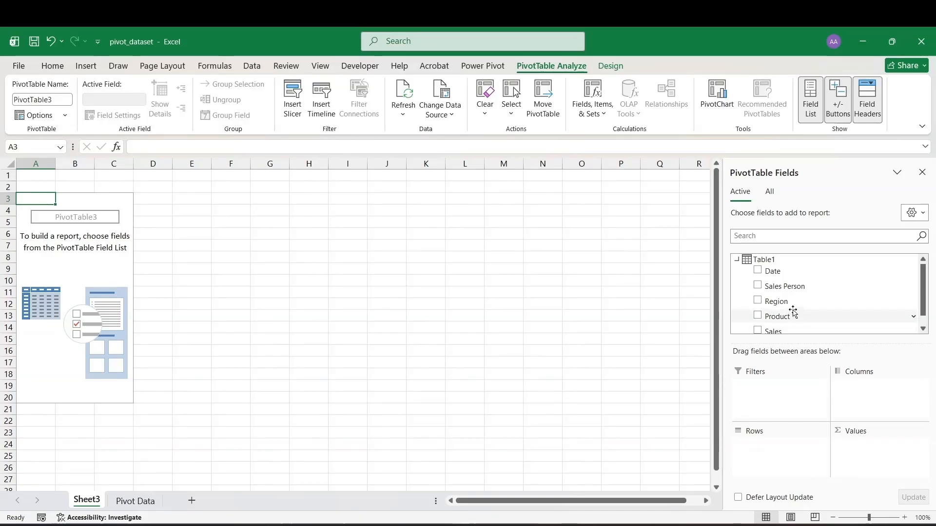
- Place the Region field in the PivotTable's rows and summarize Sales as a sum in its values
left_click_drag(794, 301, 789, 458)
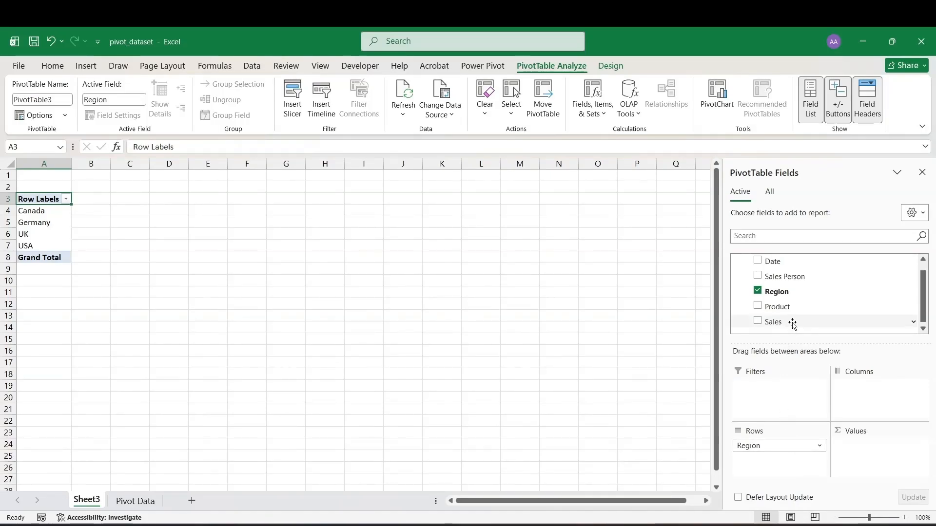
left_click_drag(792, 322, 814, 369)
left_click_drag(843, 435, 856, 451)
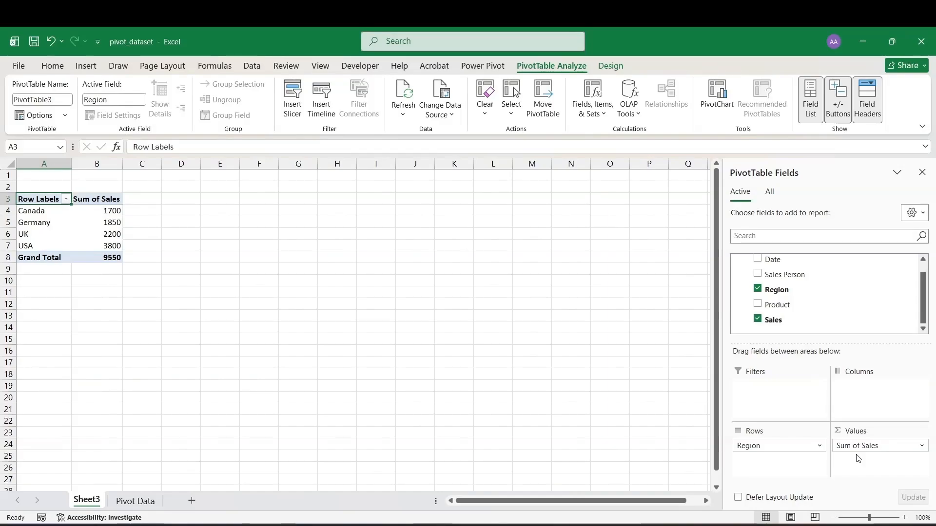
- Examine the sum of sales for each region in the PivotTable, going through Canada, Germany and UK
left_click(52, 213)
key("Right")
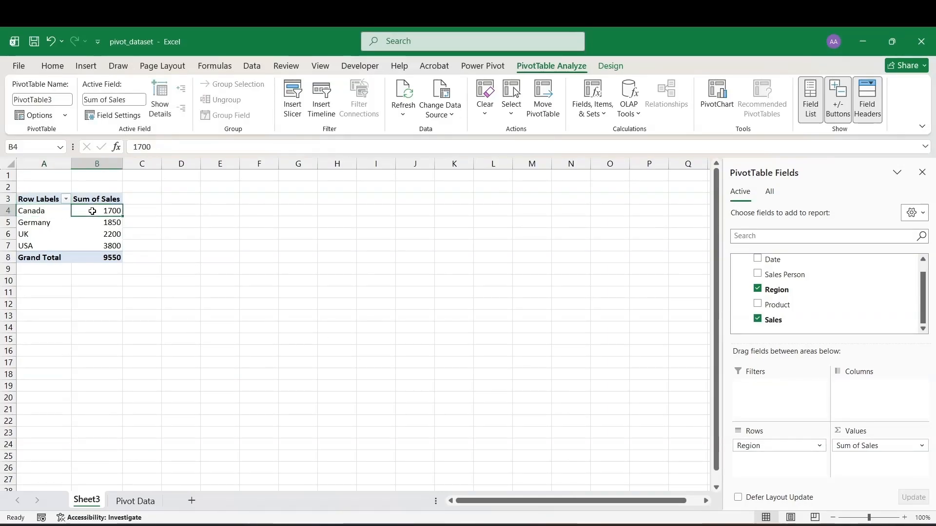
left_click(50, 225)
left_click(117, 221)
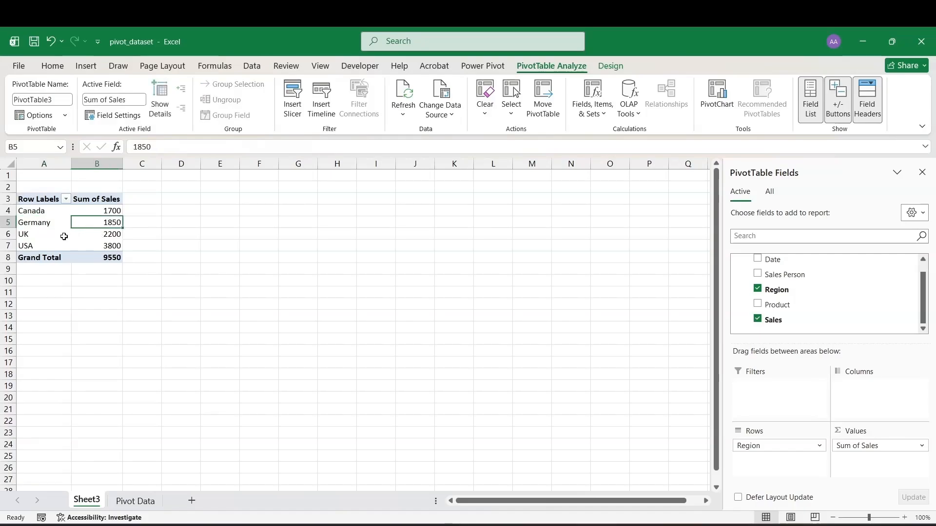
left_click(63, 236)
left_click(108, 234)
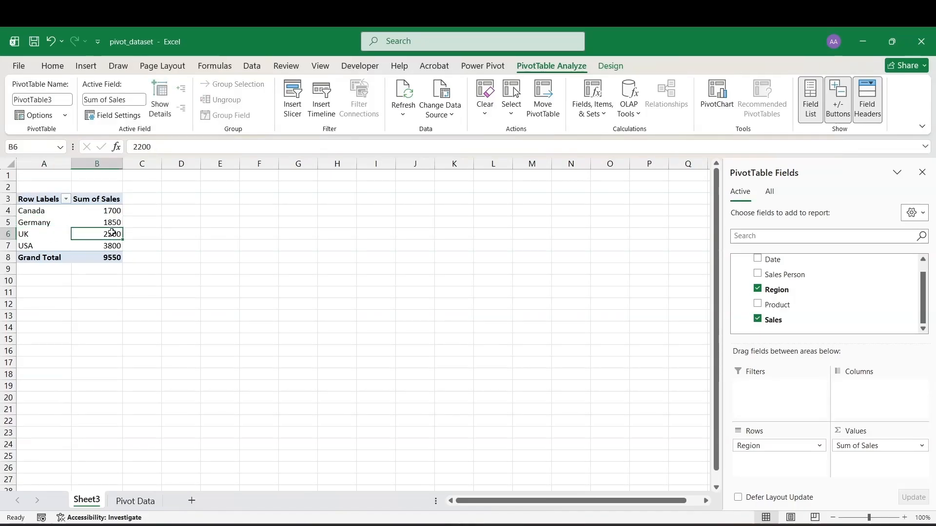
left_click(108, 199)
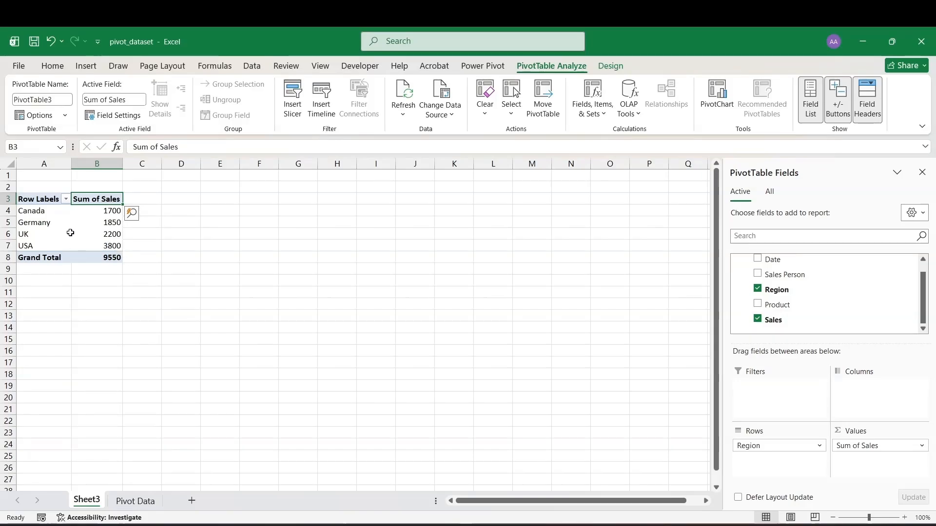
left_click(49, 213)
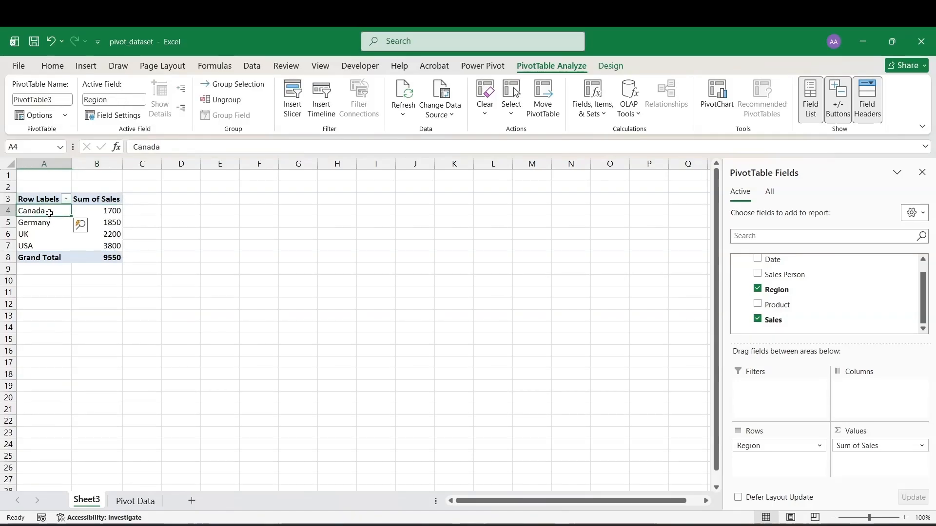
left_click(103, 213)
mouse_move(103, 224)
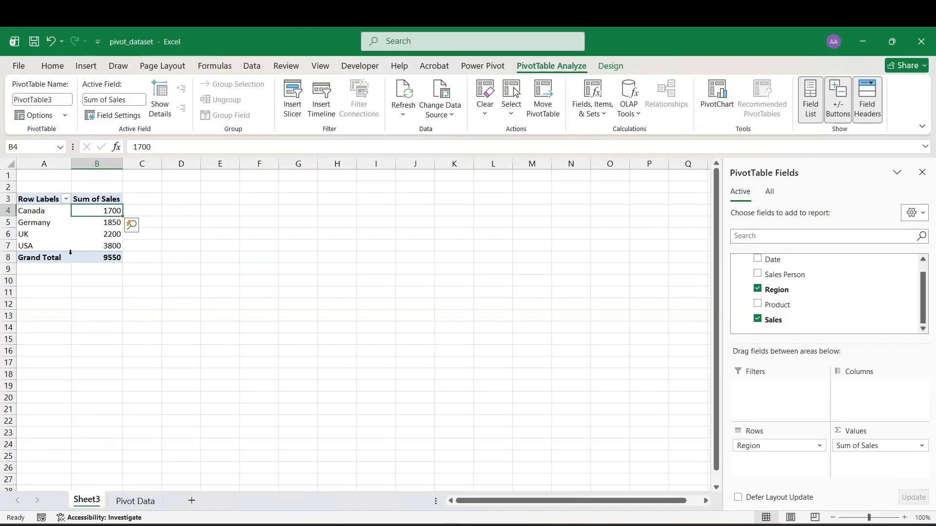
- Replace Region with Product in the PivotTable's rows and check the sales total for product A
left_click_drag(777, 447, 674, 396)
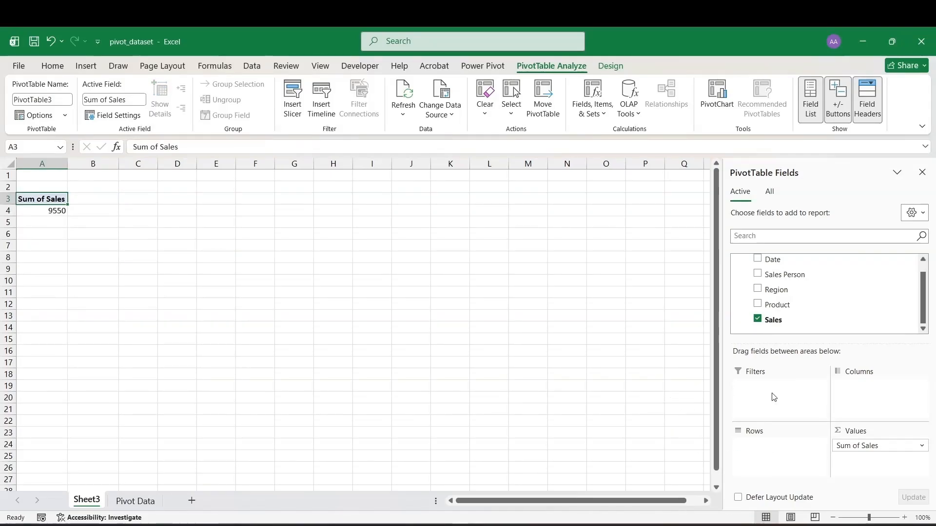
left_click_drag(791, 308, 788, 447)
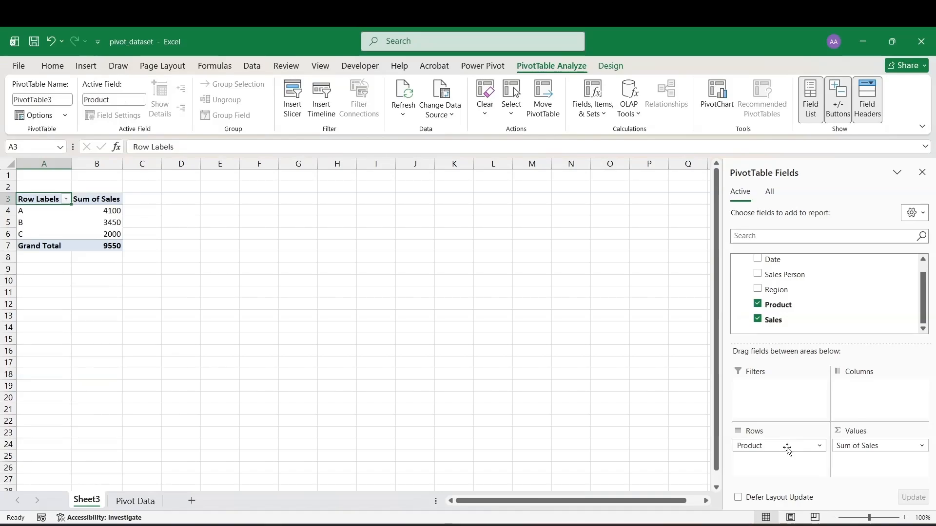
left_click(27, 213)
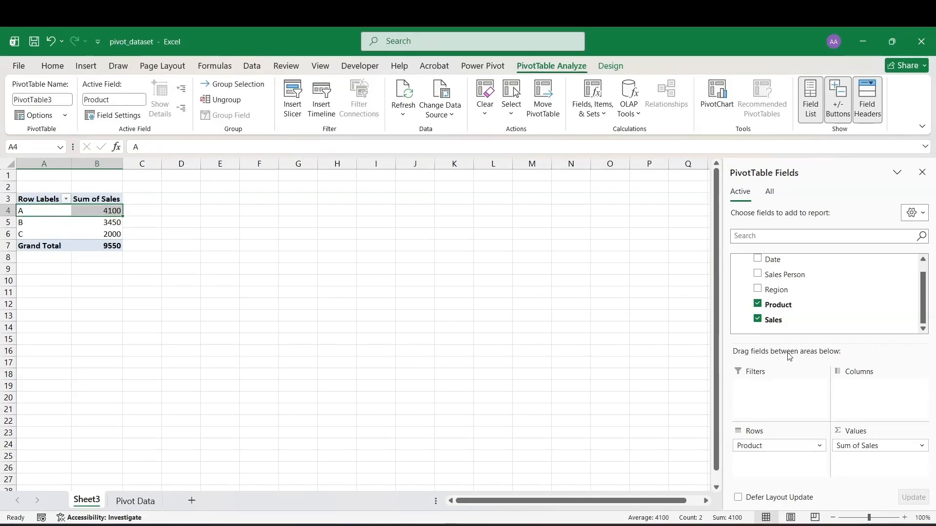
- Add Region to the PivotTable's rows and reorder the row fields so that regions are nested under each Product
left_click_drag(784, 294, 784, 445)
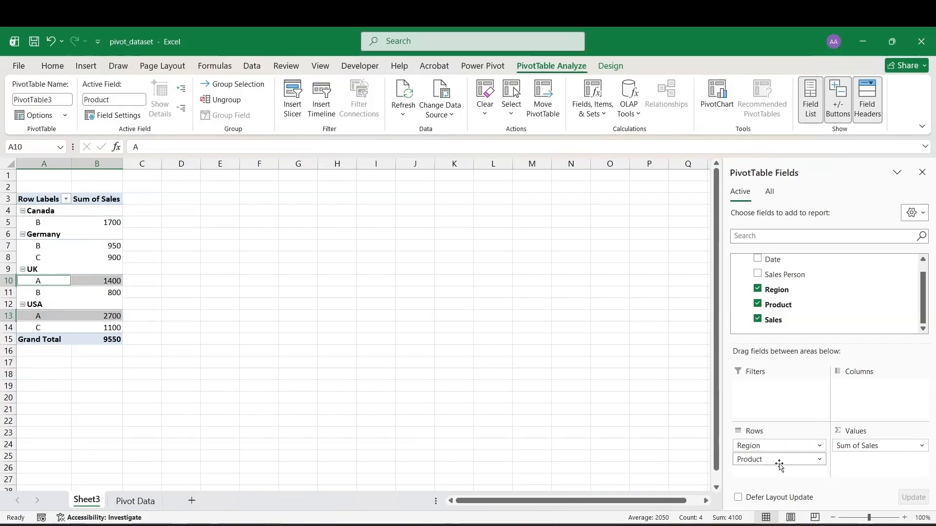
left_click_drag(780, 465, 779, 445)
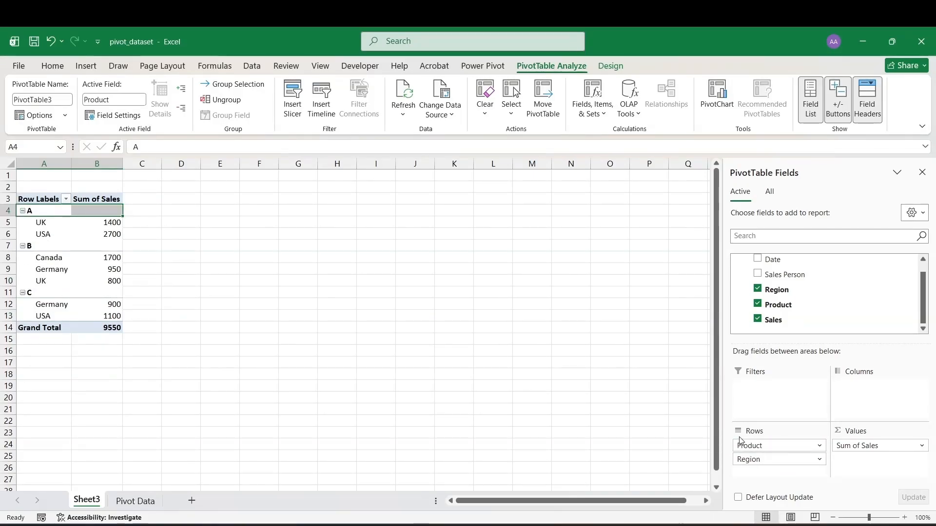
left_click(44, 234)
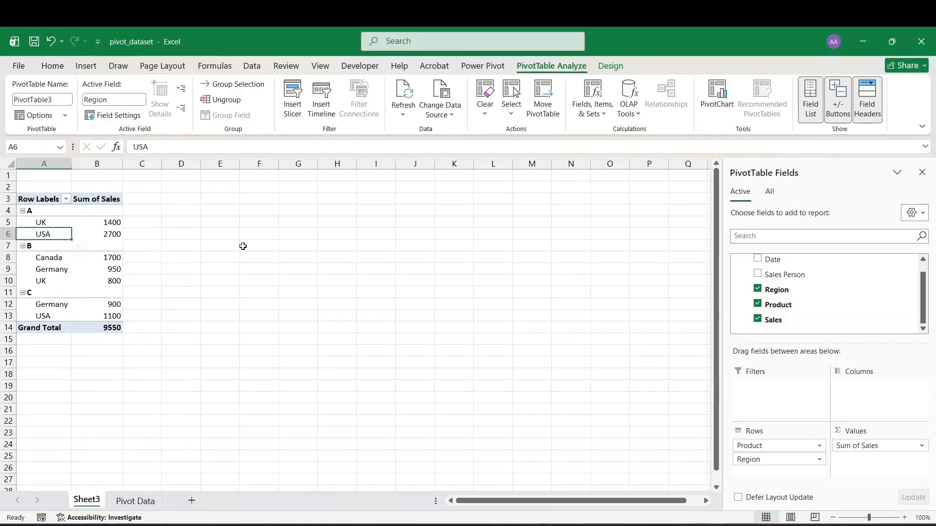
mouse_move(765, 458)
left_mouse_down()
mouse_move(772, 442)
mouse_move(770, 467)
left_mouse_up()
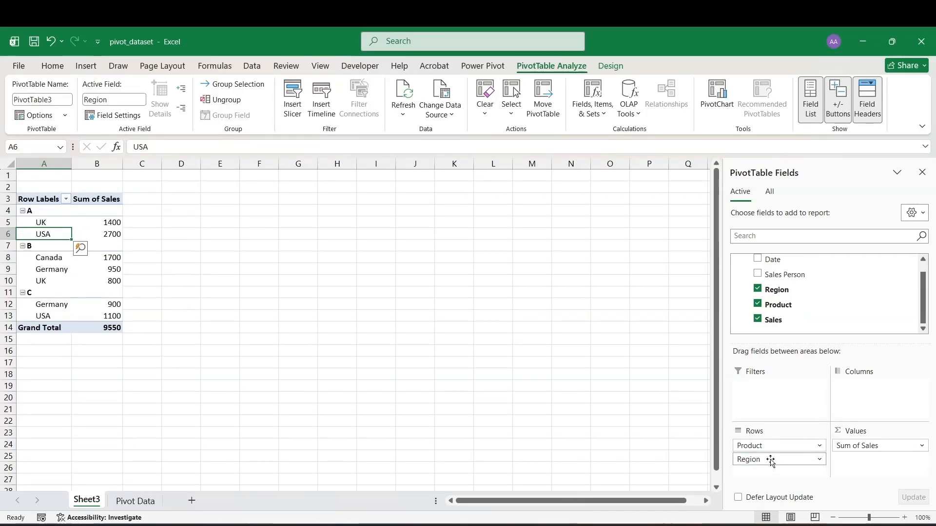
- Try Product and Region in turn as the PivotTable's columns, and return both fields to the rows with Region above Product
left_click_drag(770, 452, 866, 403)
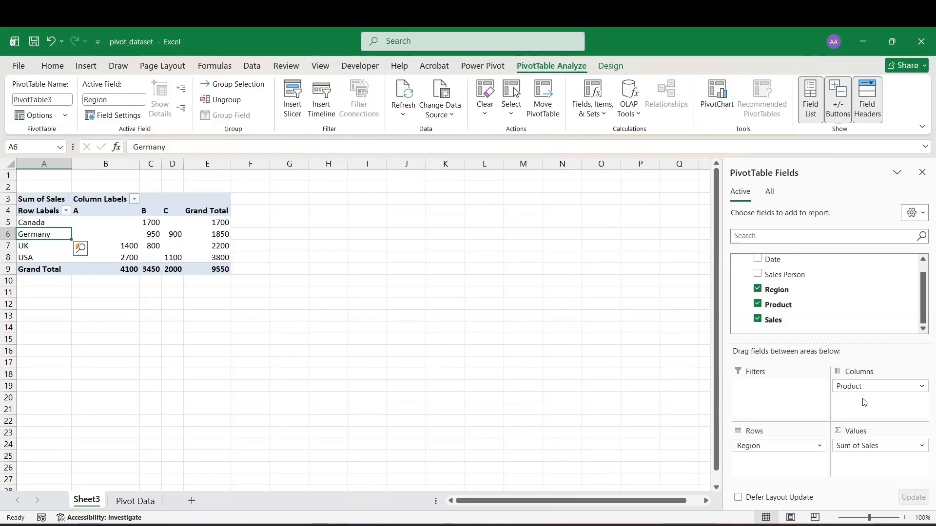
mouse_move(862, 388)
left_mouse_down()
mouse_move(868, 408)
mouse_move(794, 476)
mouse_move(775, 456)
mouse_move(865, 397)
left_mouse_up()
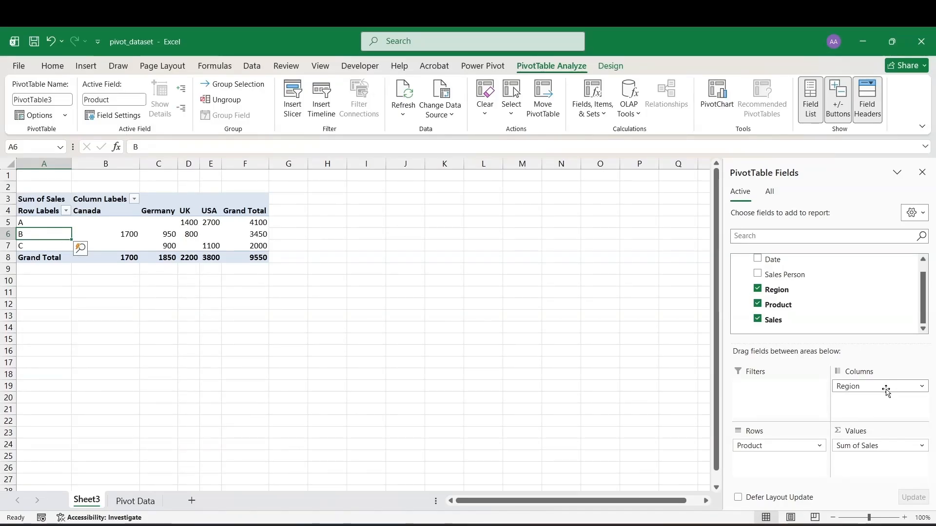
mouse_move(886, 390)
left_mouse_down()
mouse_move(870, 389)
mouse_move(812, 449)
mouse_move(818, 464)
mouse_move(797, 446)
left_mouse_up()
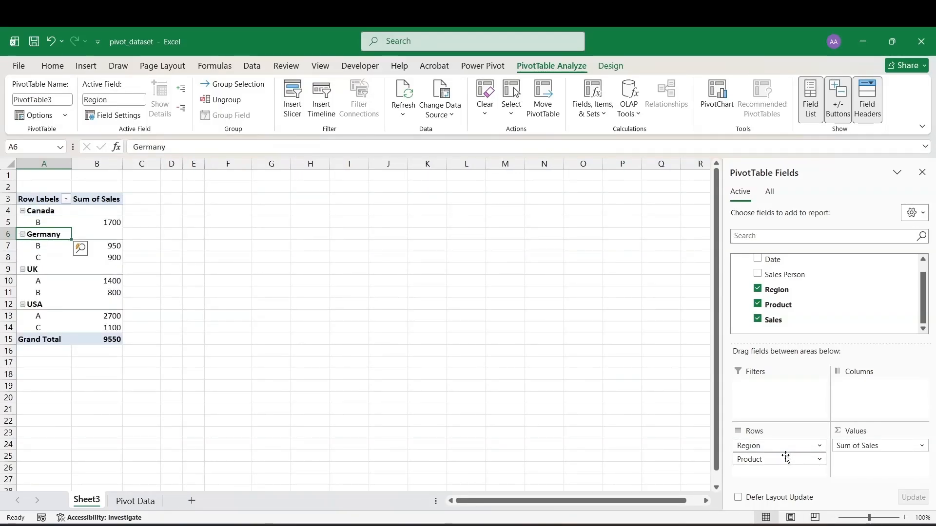
- Clear all fields from the PivotTable layout and place only Region in its rows
left_click(786, 458)
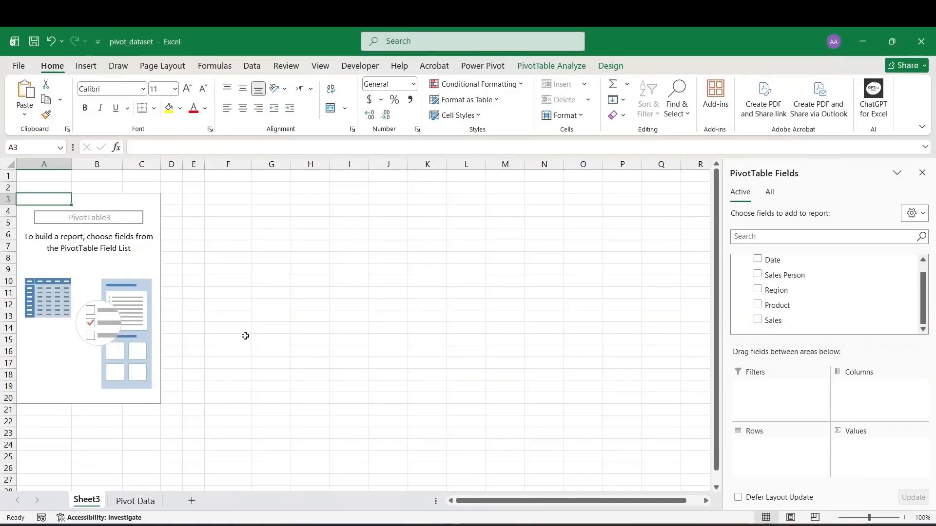
scroll(743, 288, "up", 1)
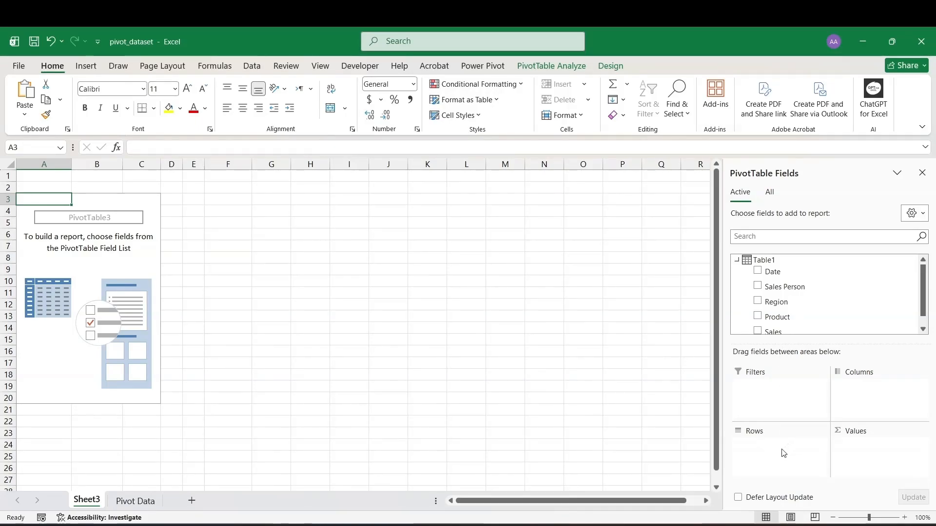
left_click_drag(783, 303, 788, 447)
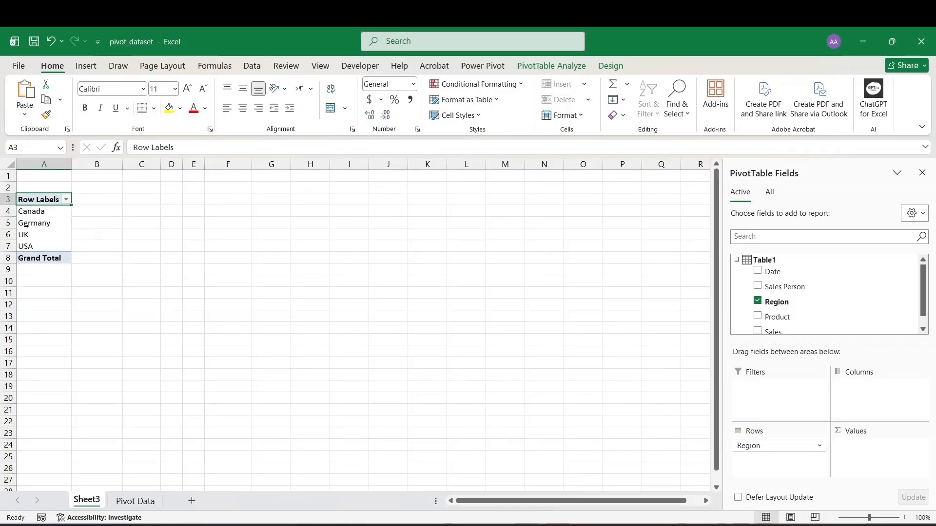
- Add Sales to the PivotTable's values and check the sales totals of the individual regions
left_click(39, 207)
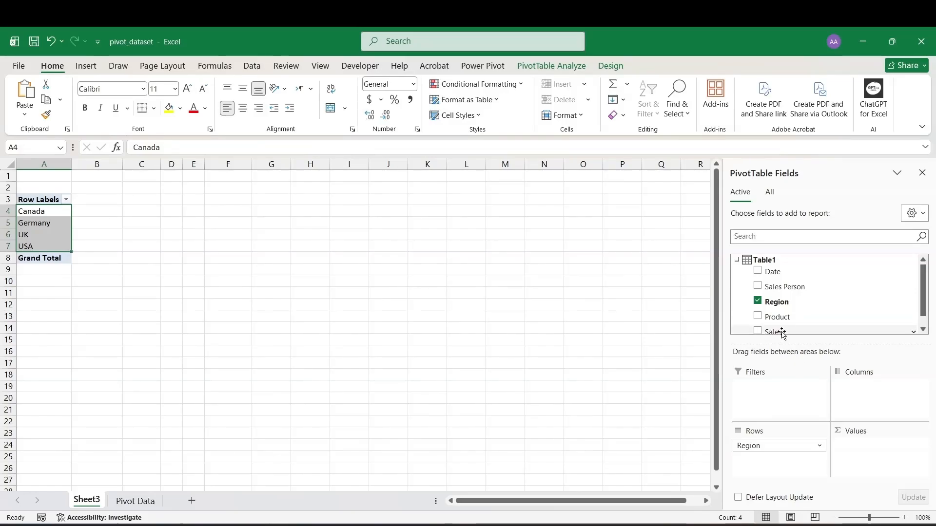
left_click_drag(783, 334, 867, 447)
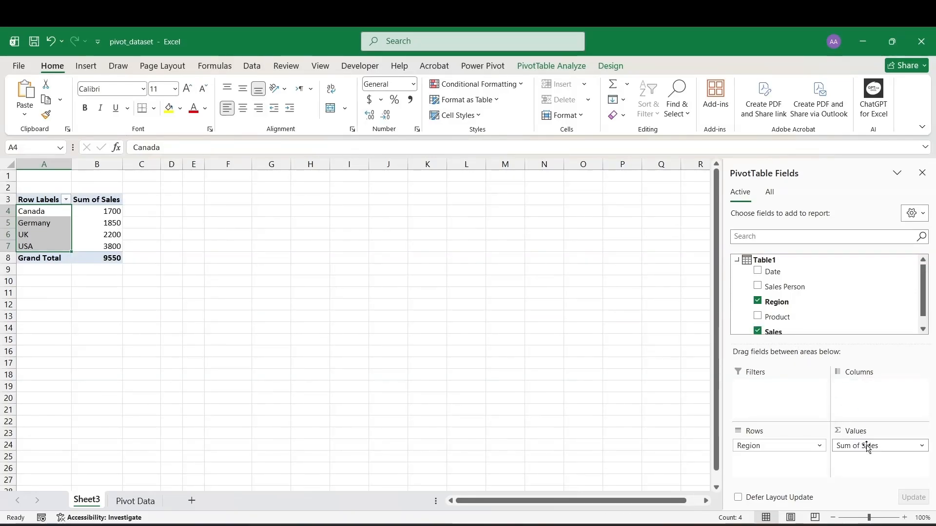
left_click(110, 212)
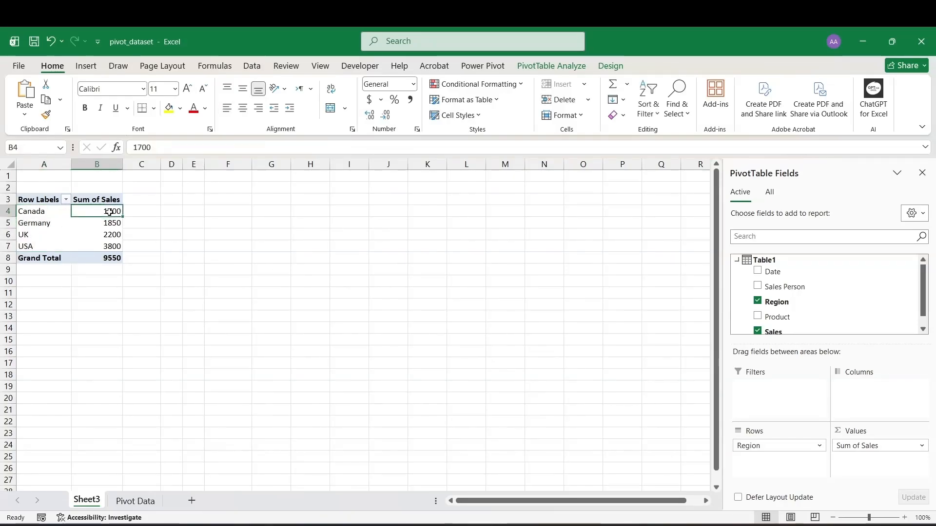
left_click(104, 245)
left_click(102, 212)
left_click(30, 211)
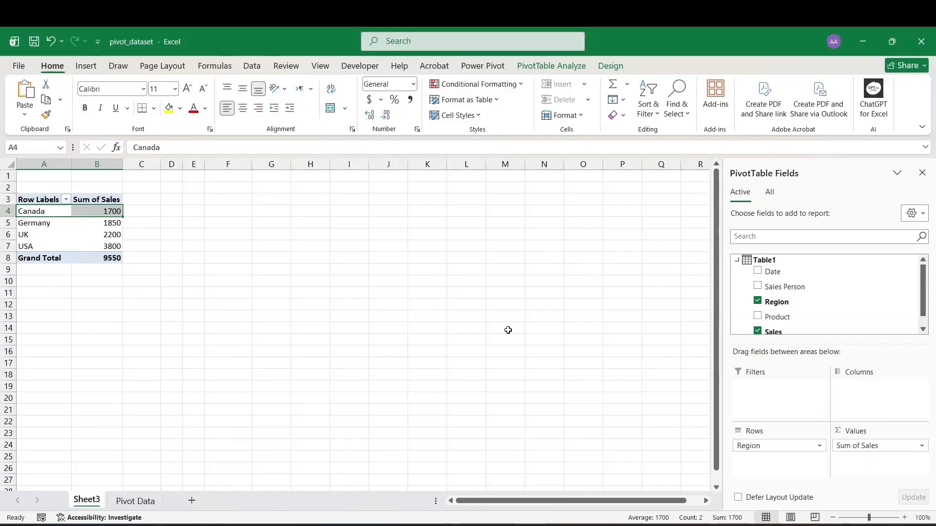
- Add Product to the PivotTable's columns and check the sales of the regions for products A and B
left_click(868, 389)
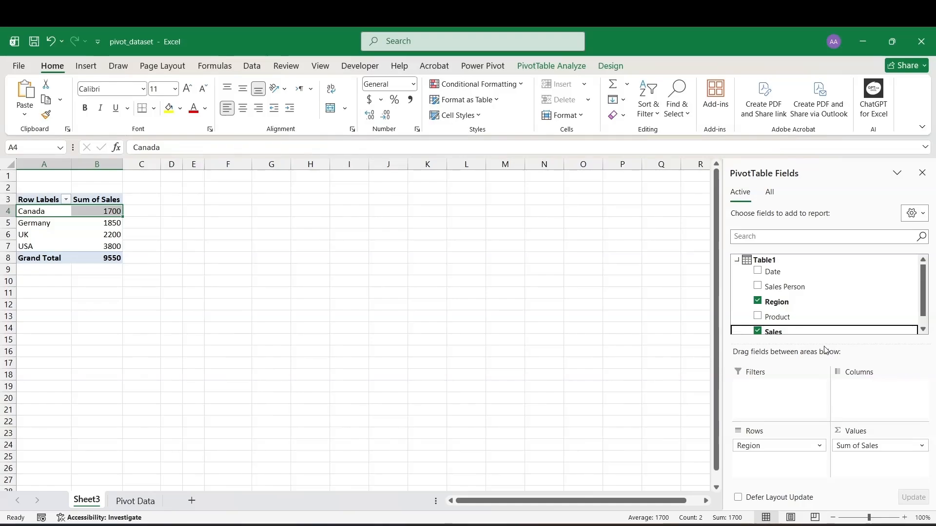
left_click_drag(802, 318, 870, 389)
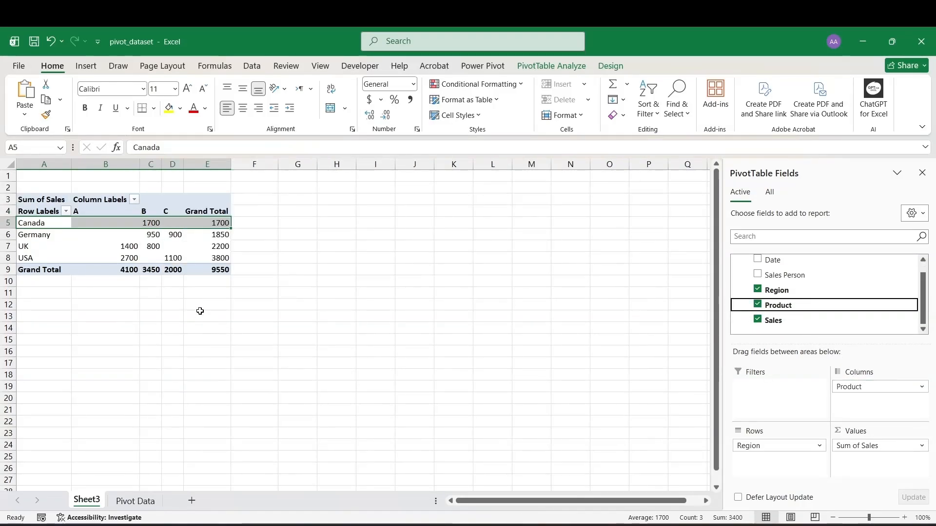
left_click(119, 239)
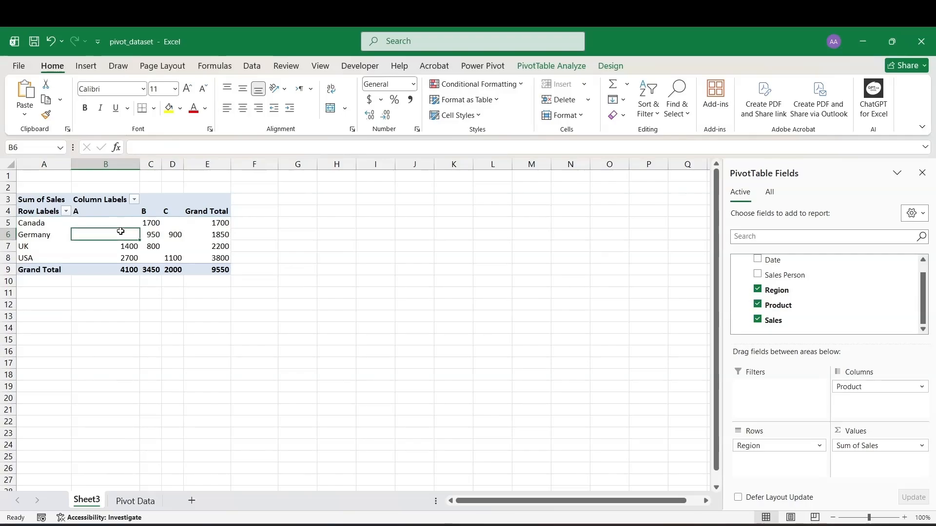
left_click(33, 224)
left_click(130, 224)
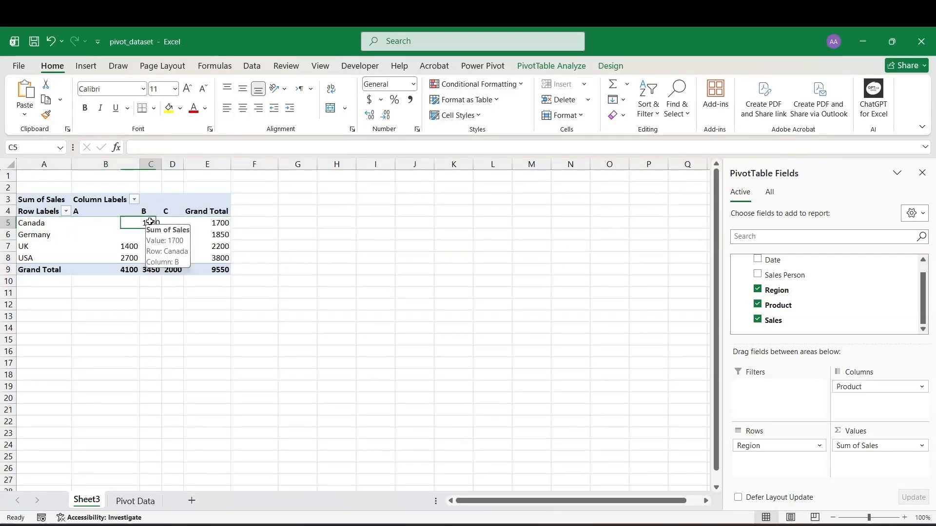
left_click(150, 222)
left_click(150, 236)
left_click(150, 247)
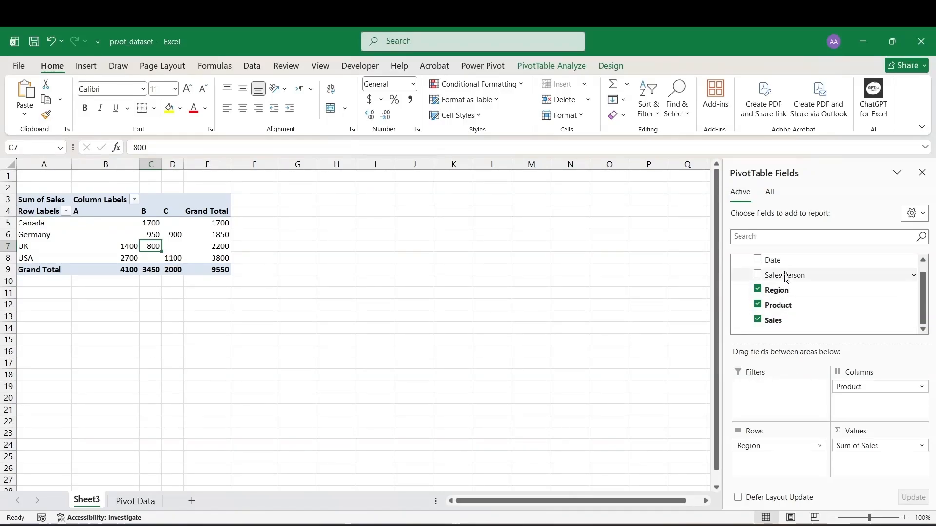
- Add Sales Person as a report filter and limit the PivotTable to the first sales person listed, with multiple selection enabled
left_click_drag(780, 275, 785, 402)
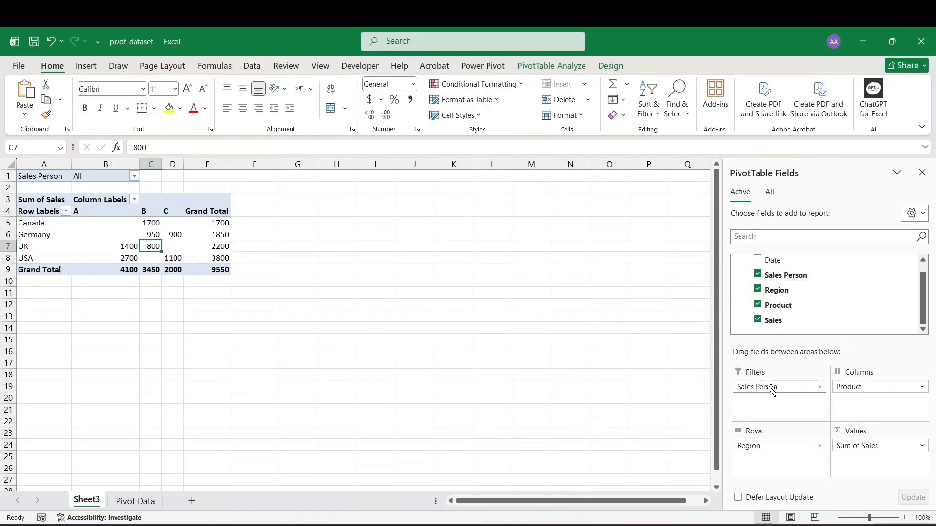
left_click(133, 176)
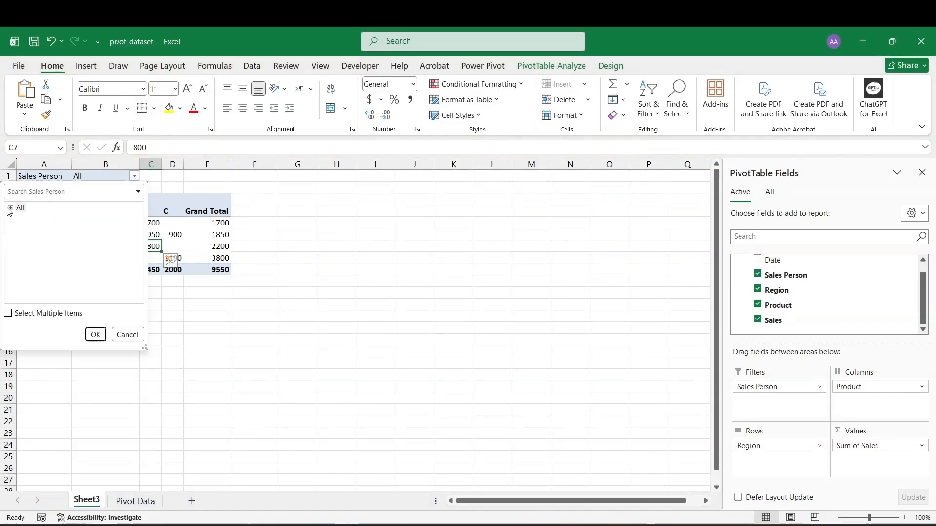
left_click(10, 208)
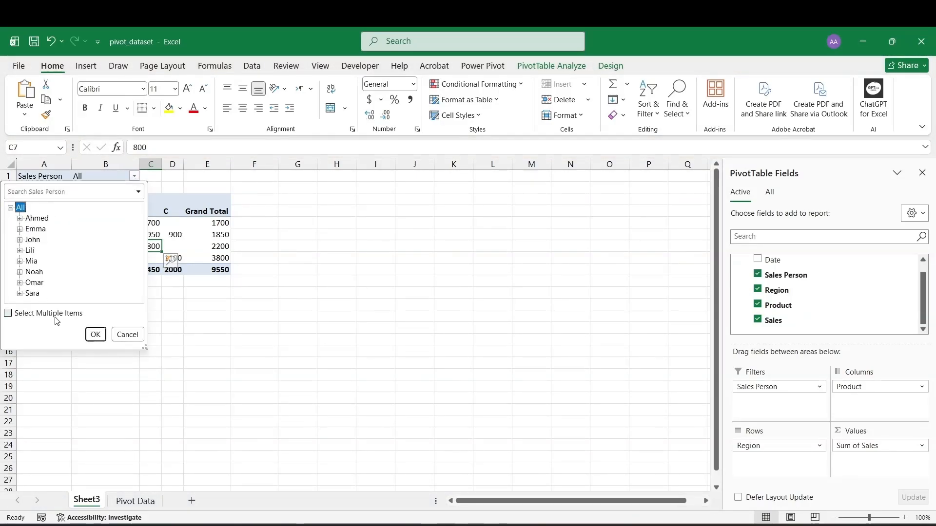
left_click(55, 317)
left_click(22, 208)
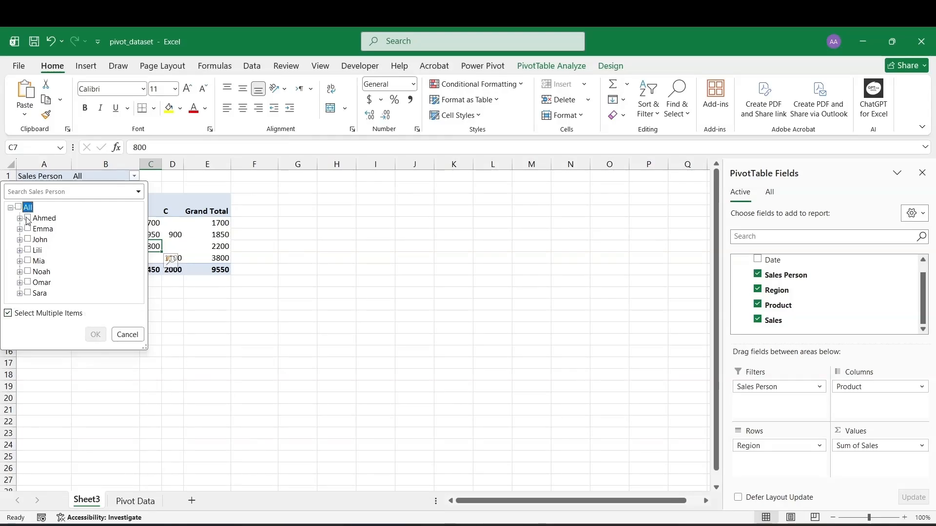
left_click(27, 219)
left_click(95, 335)
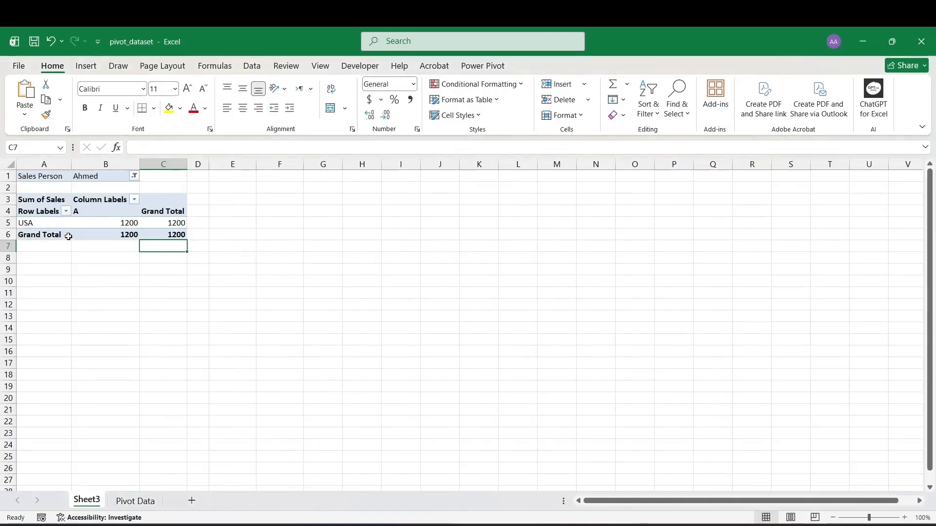
left_click(90, 225)
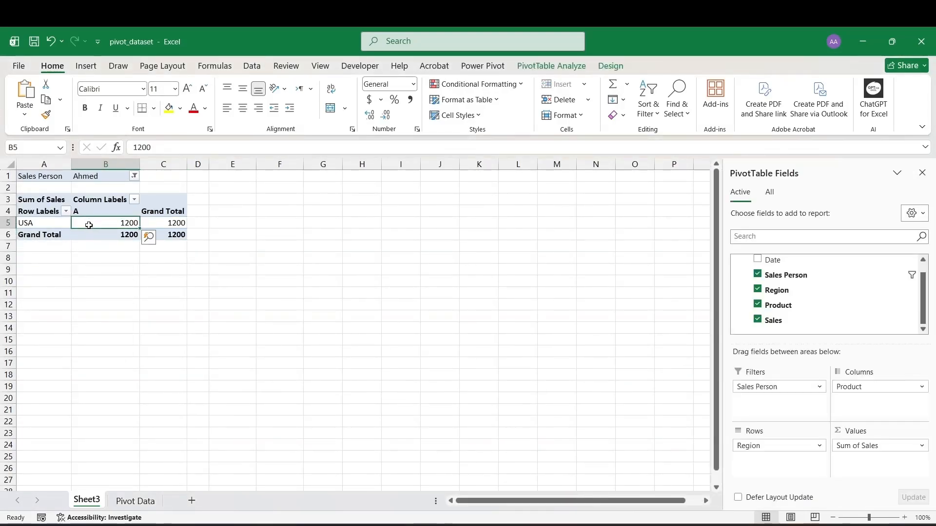
- Reset the Sales Person report filter to All
left_click(133, 176)
left_click(20, 208)
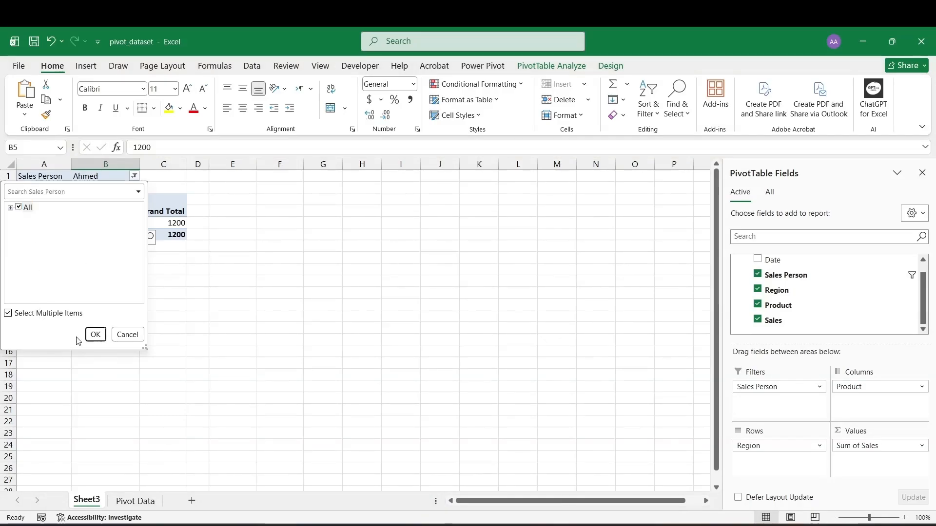
left_click(95, 334)
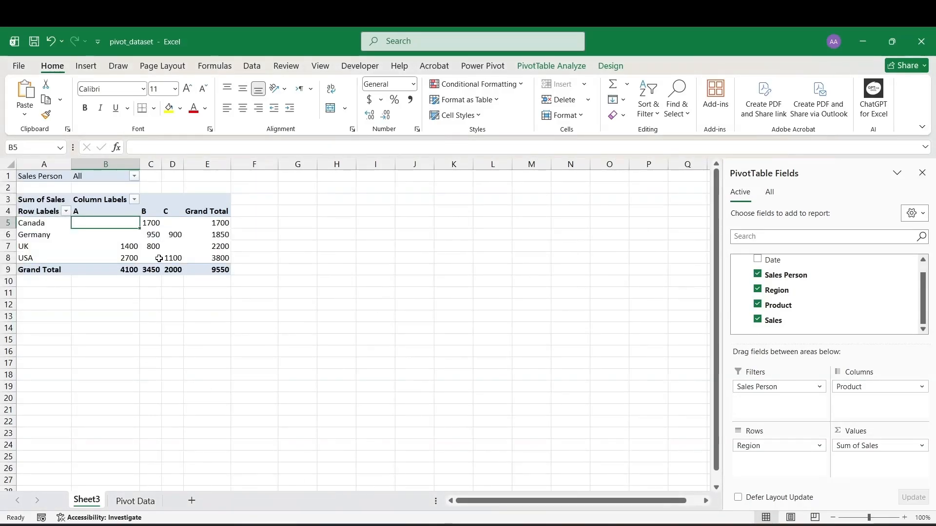
left_click(775, 446)
left_click(776, 447)
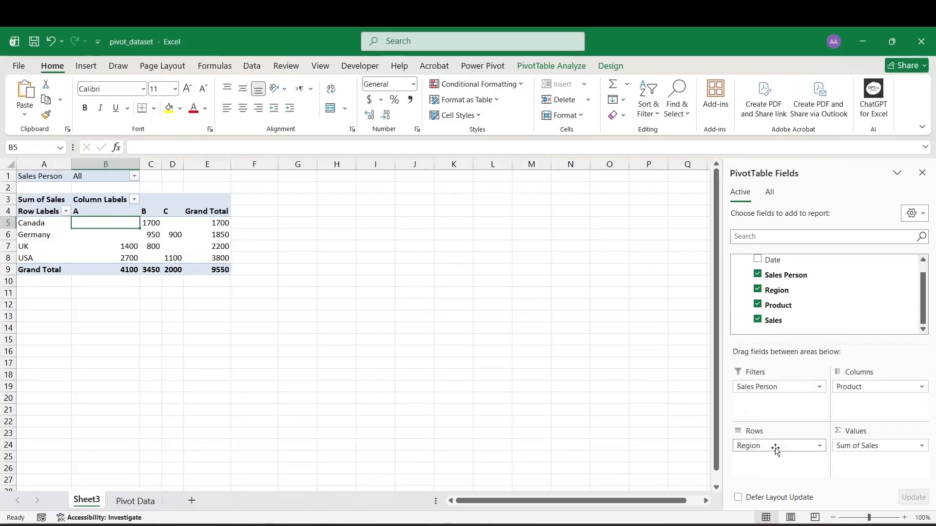
left_click(884, 390)
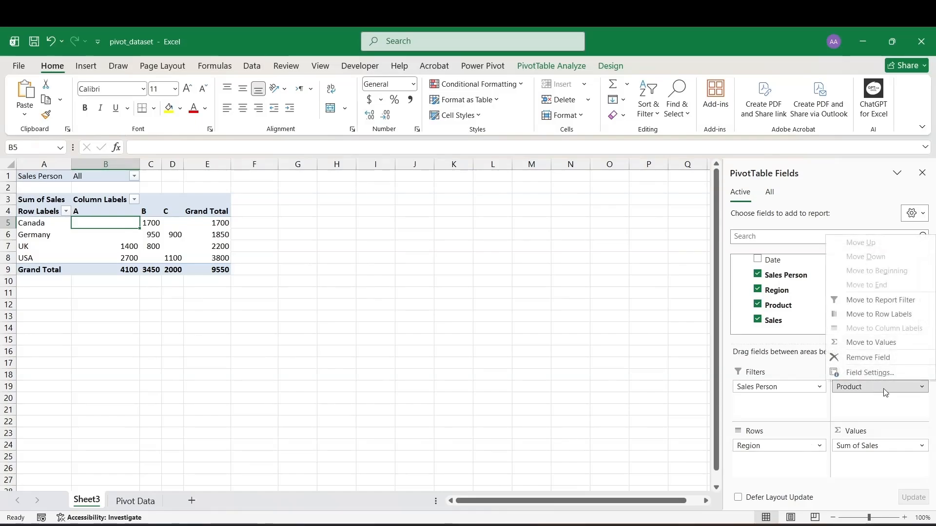
left_click(885, 392)
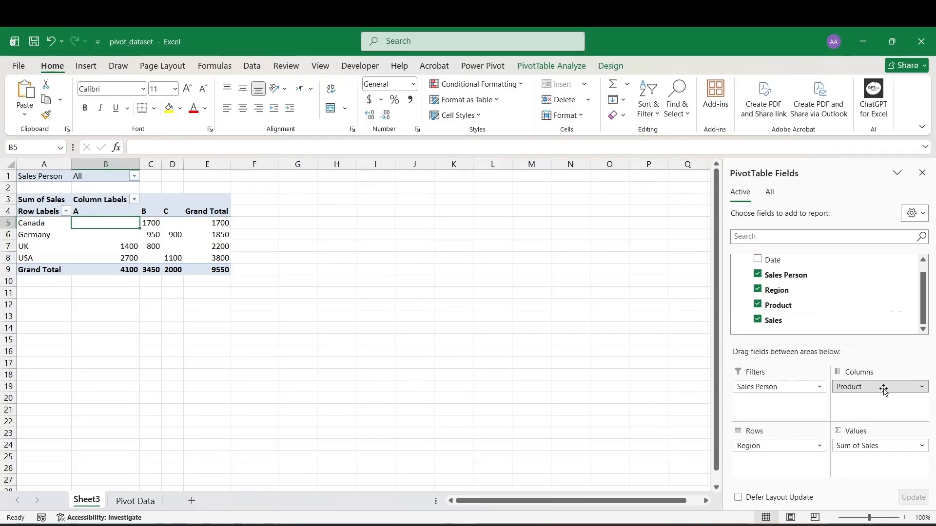
left_click(867, 445)
left_click(865, 444)
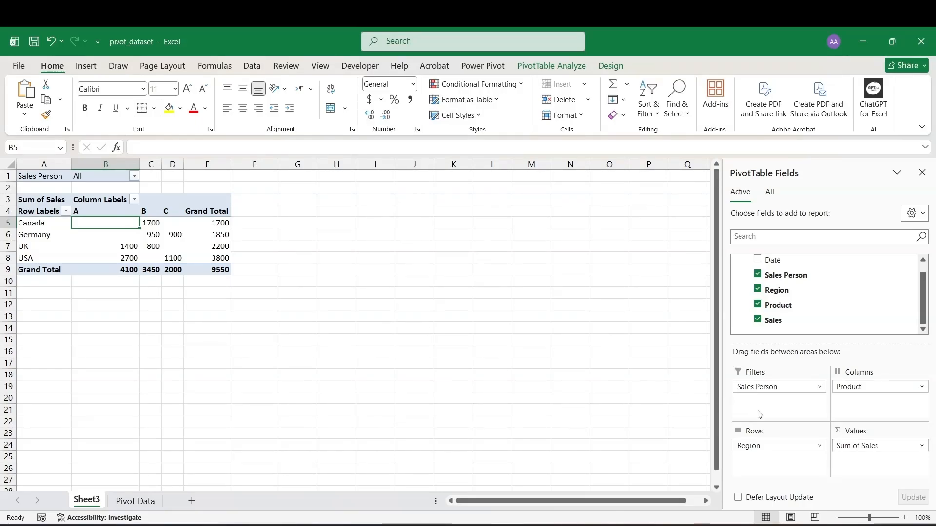
left_click(765, 389)
left_click(767, 392)
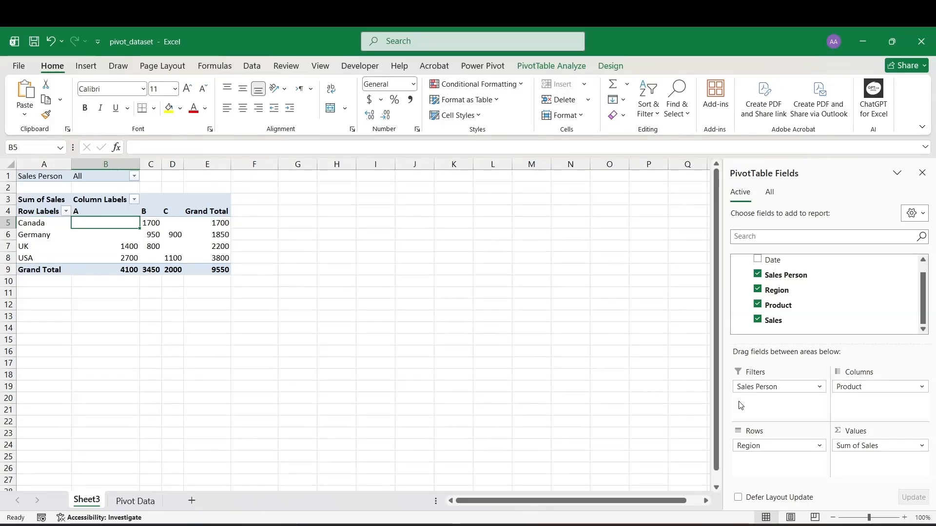
- Move Product from the PivotTable's columns to its rows and nest it under Region
left_click_drag(848, 388, 778, 448)
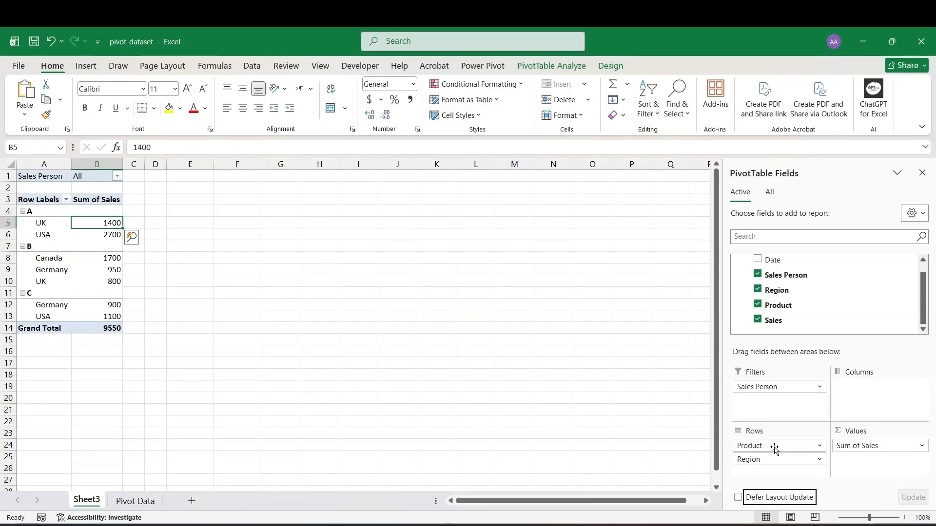
mouse_move(768, 460)
left_mouse_down()
mouse_move(761, 447)
mouse_move(775, 453)
mouse_move(764, 444)
left_mouse_up()
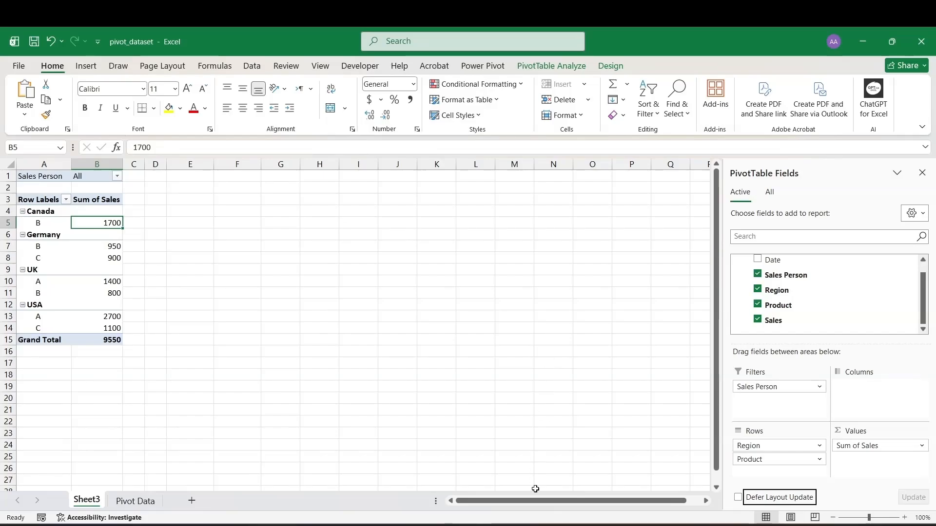
left_click(532, 525)
left_click(100, 258)
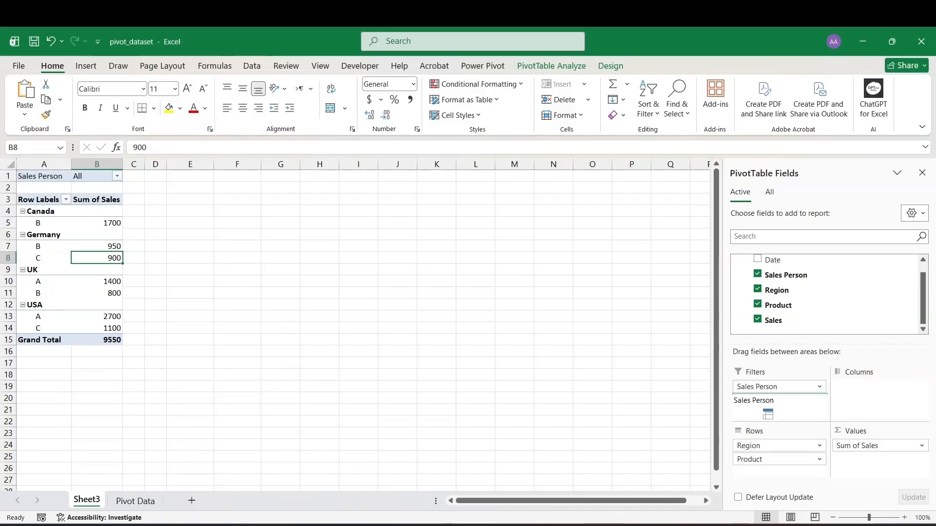
- Remove Sales Person from the PivotTable's filters and add it back as a report filter
left_click_drag(763, 408, 684, 363)
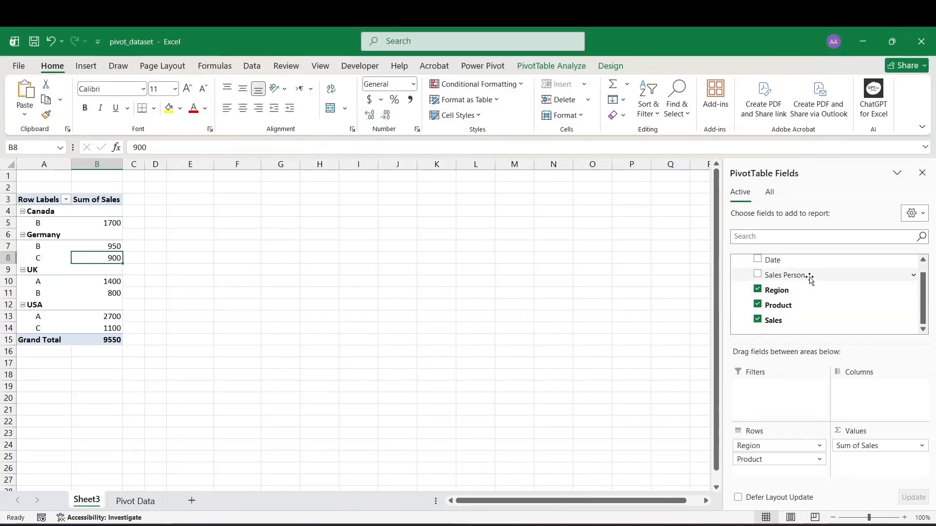
left_click_drag(809, 278, 798, 391)
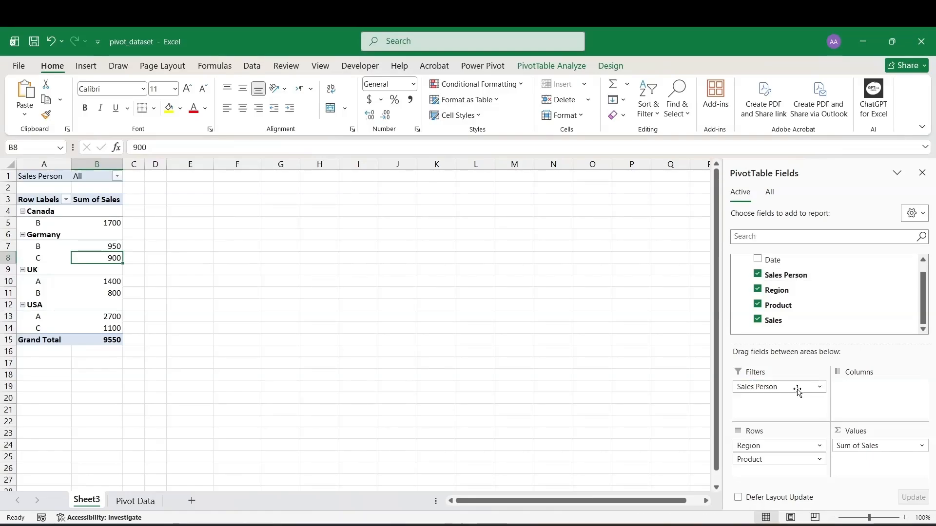
left_click(118, 178)
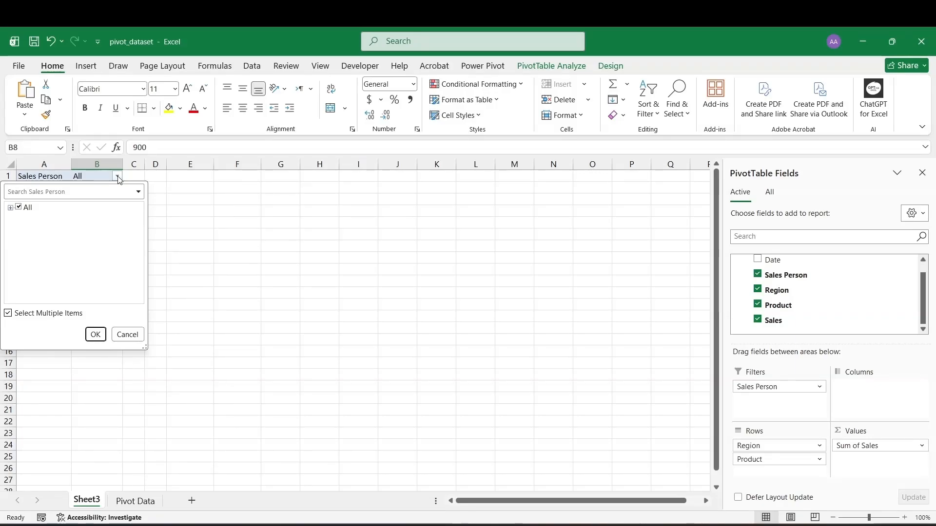
left_click(119, 178)
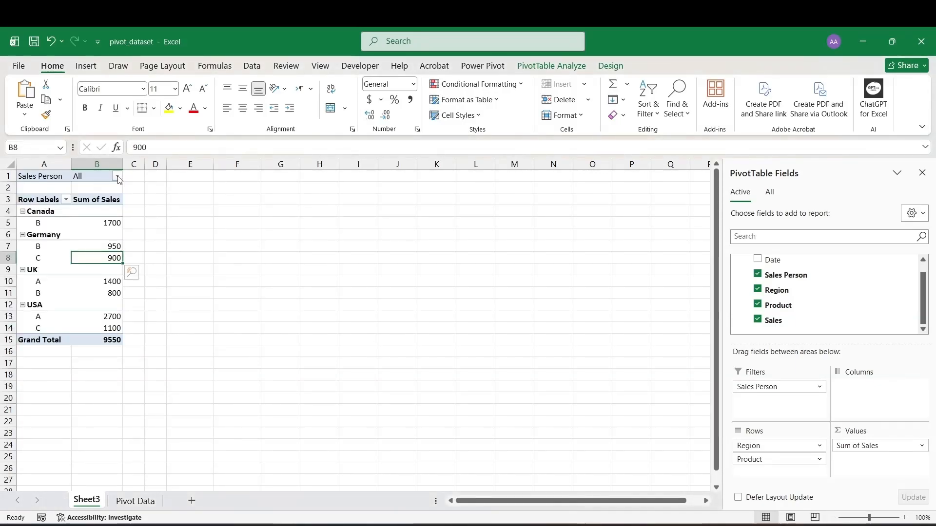
- Filter the PivotTable to only the fourth sales person listed and check that person's sales for product C
left_click(119, 179)
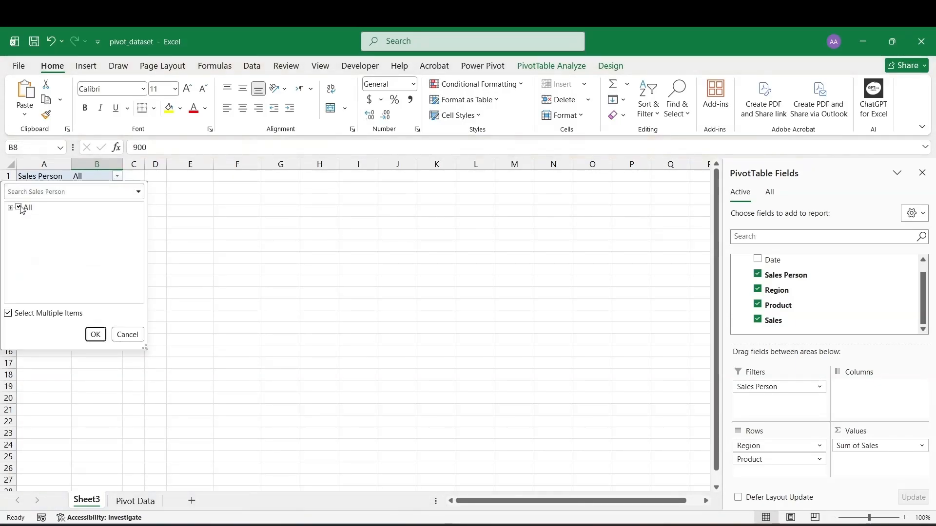
left_click(22, 209)
left_click(10, 209)
left_click(28, 250)
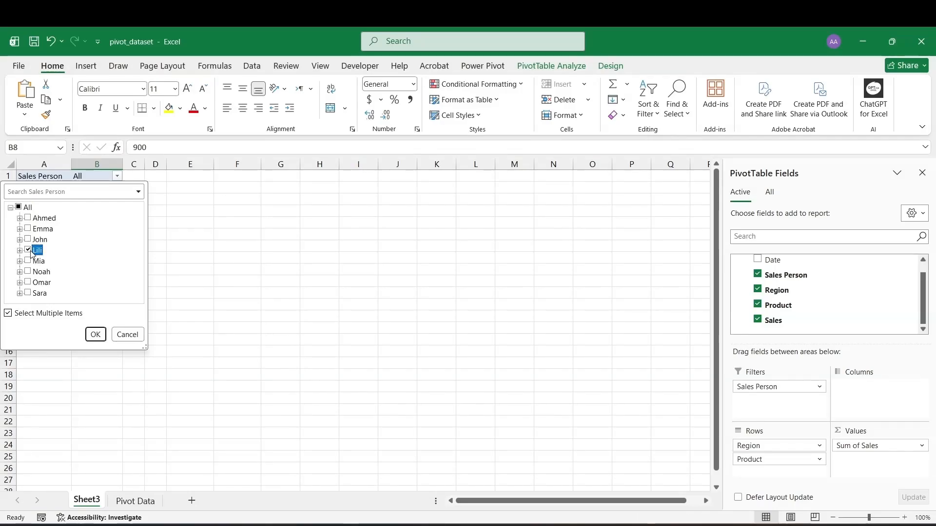
left_click(95, 335)
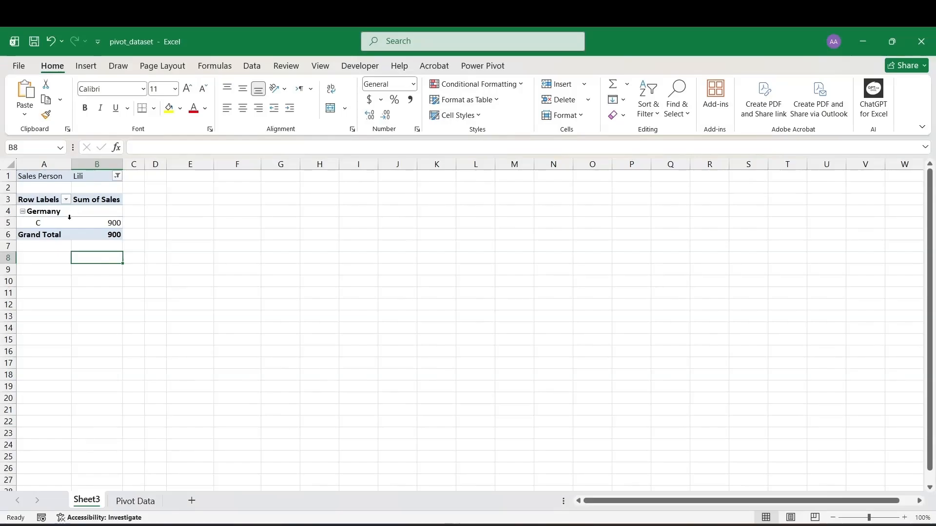
left_click(100, 222)
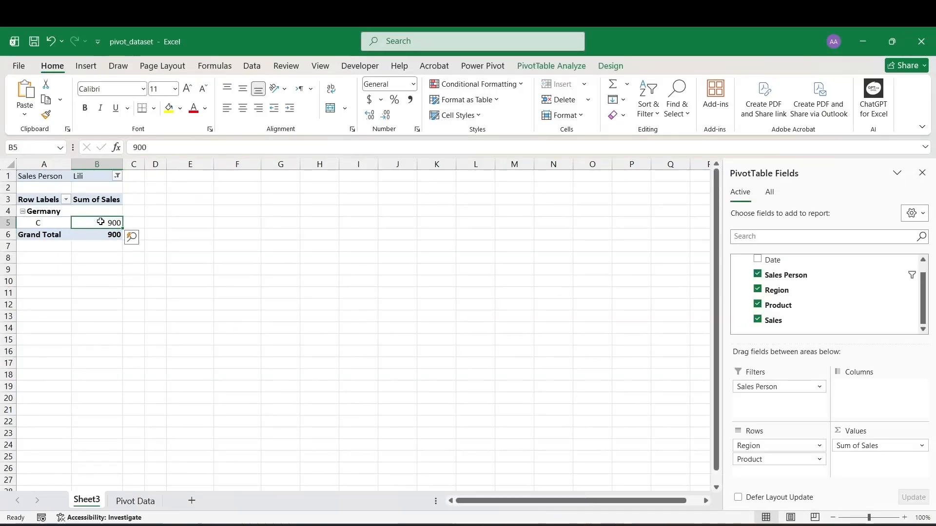
- Clear the Sales Person report filter so the PivotTable includes all sales people
left_click(94, 178)
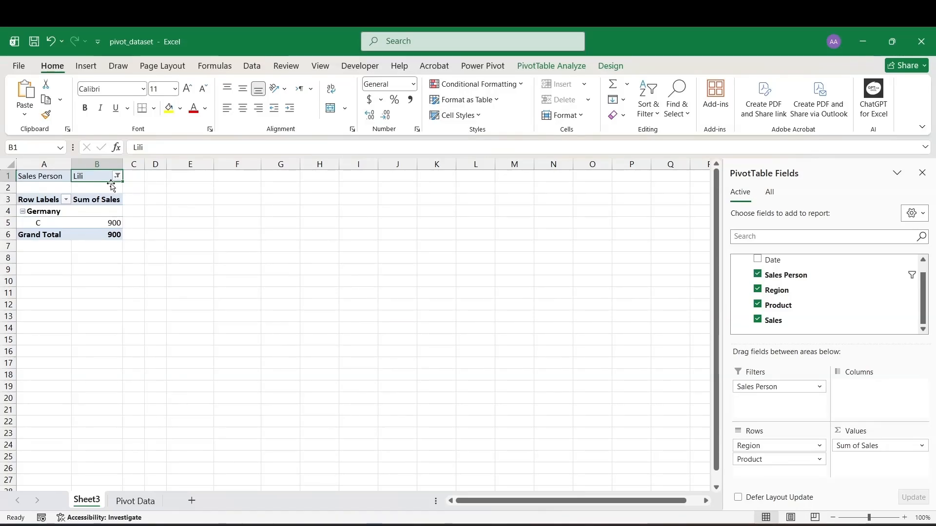
left_click(117, 176)
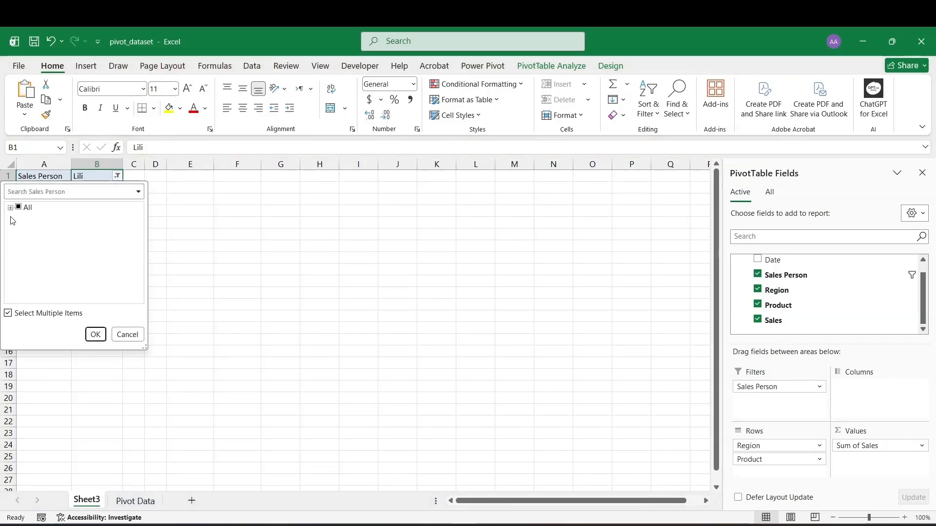
left_click(96, 335)
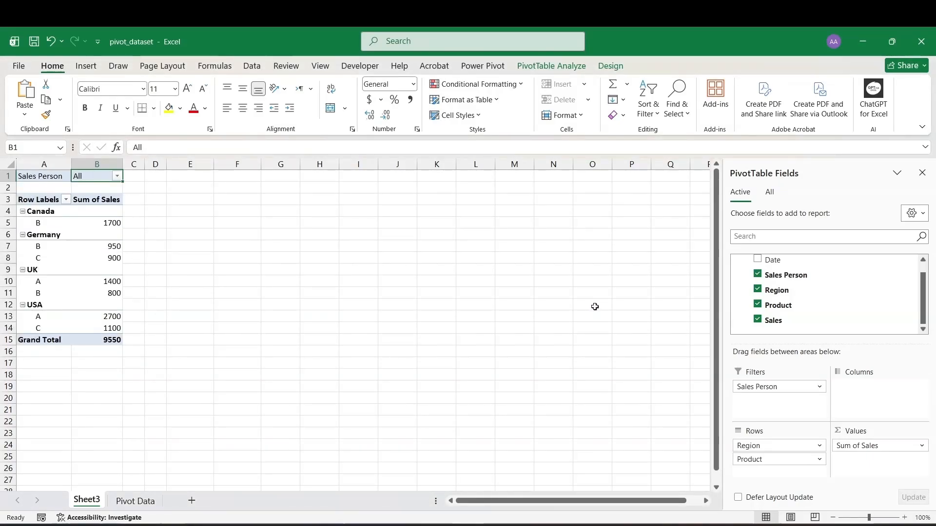
- Filter the PivotTable's row labels to only the Canada region
left_click(65, 200)
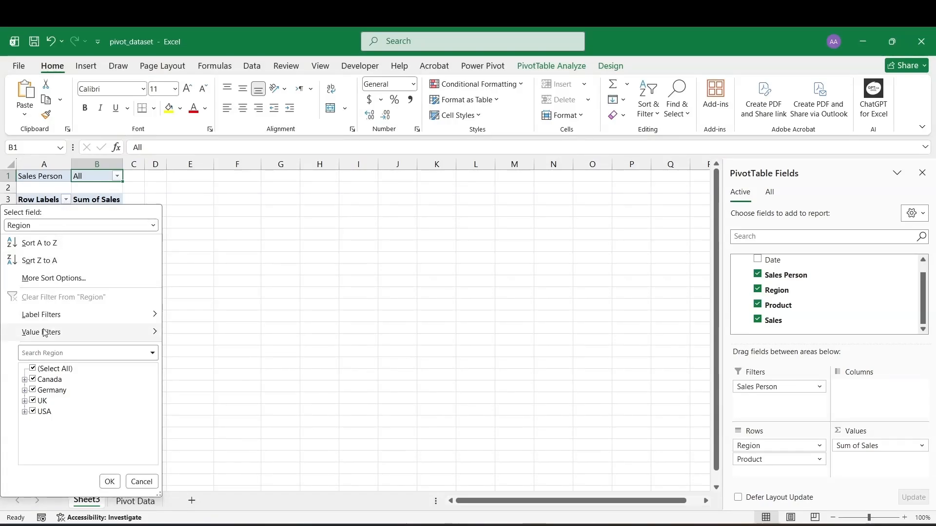
left_click(33, 369)
left_click(36, 381)
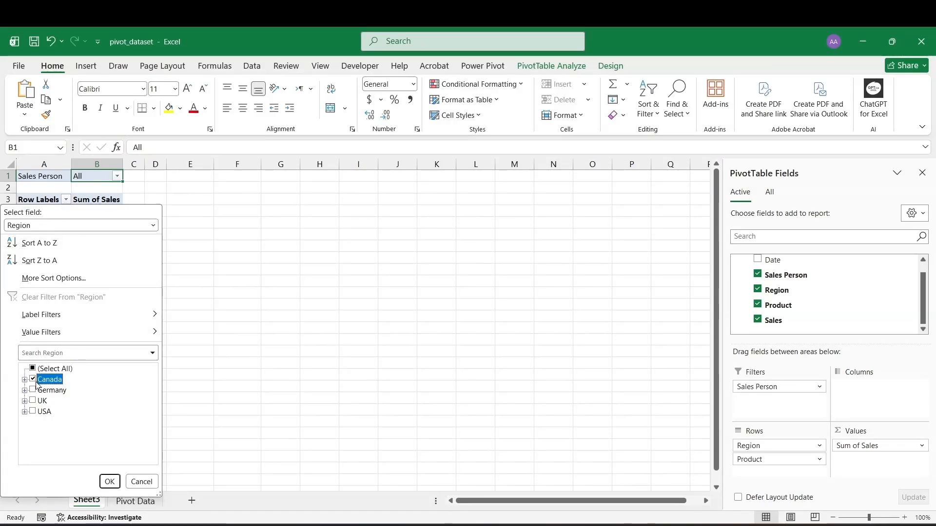
left_click(109, 481)
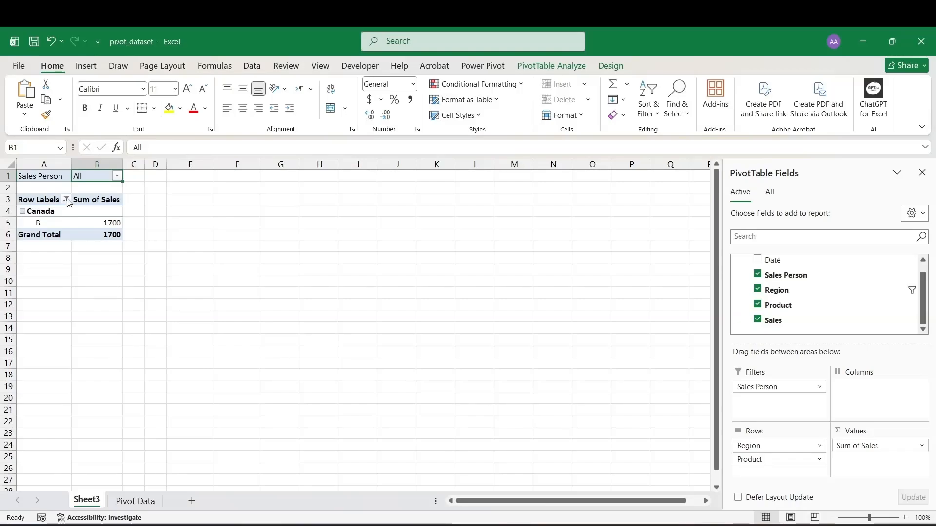
- Reselect all regions in the row label filter to restore the full PivotTable
left_click(66, 200)
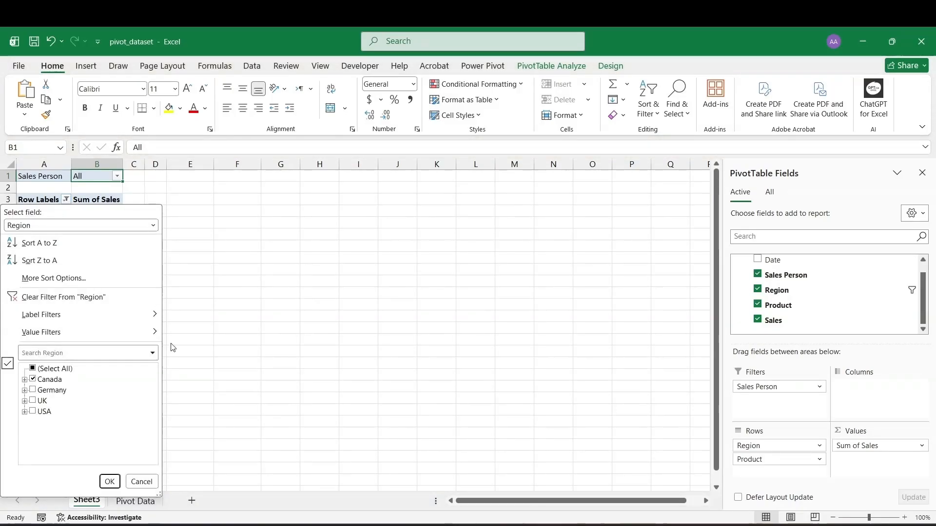
left_click(110, 481)
left_click(66, 200)
left_click(44, 390)
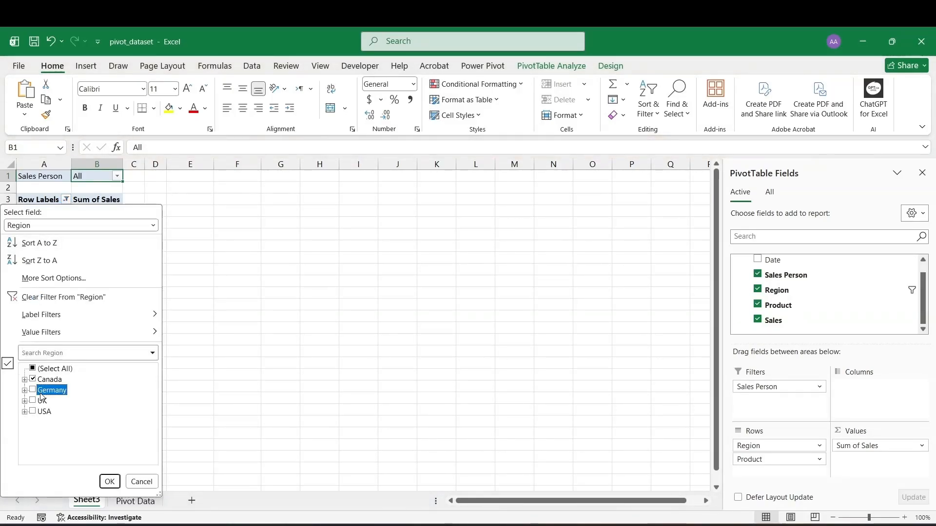
left_click(49, 369)
left_click(109, 481)
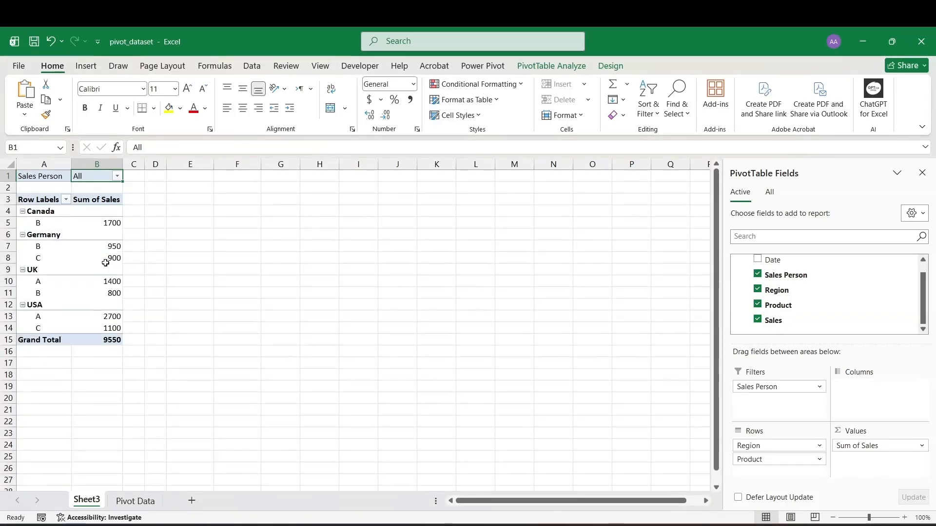
- Sort the product sales within each region of the PivotTable from largest to smallest
left_click(109, 247)
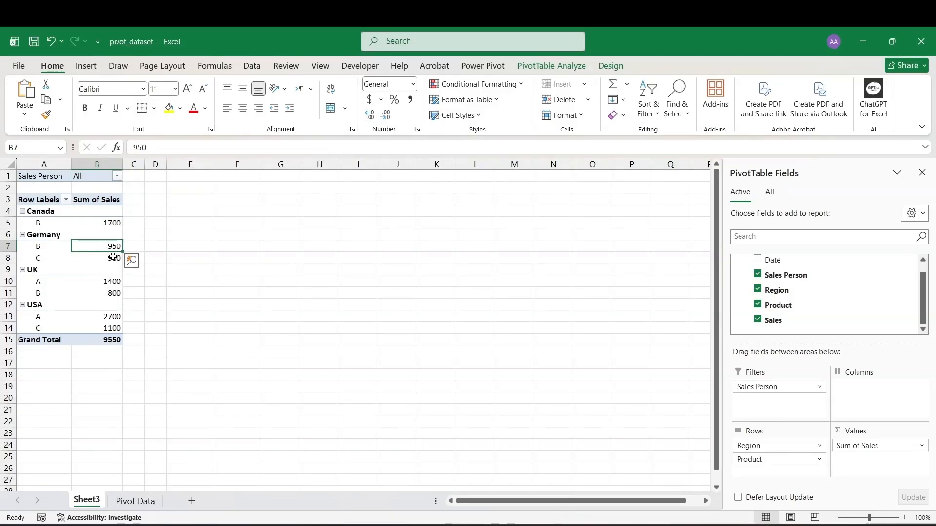
right_click(103, 246)
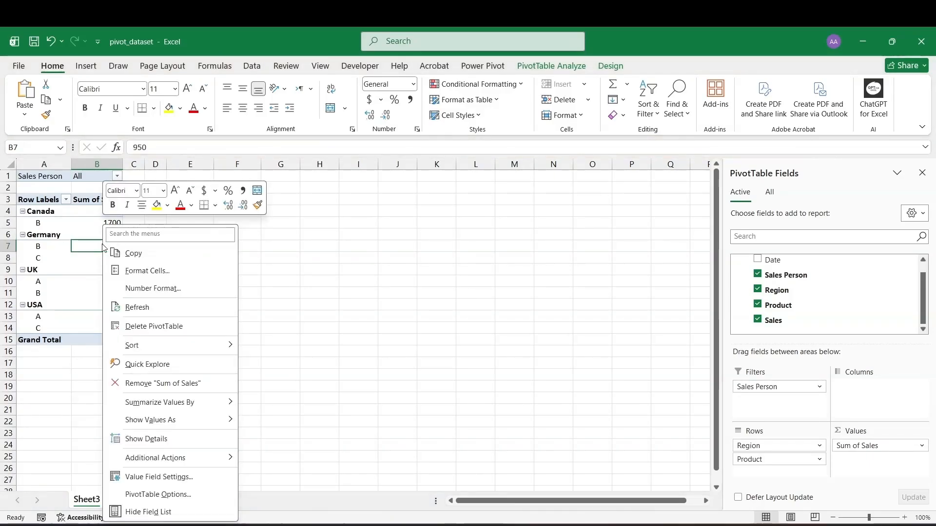
mouse_move(181, 346)
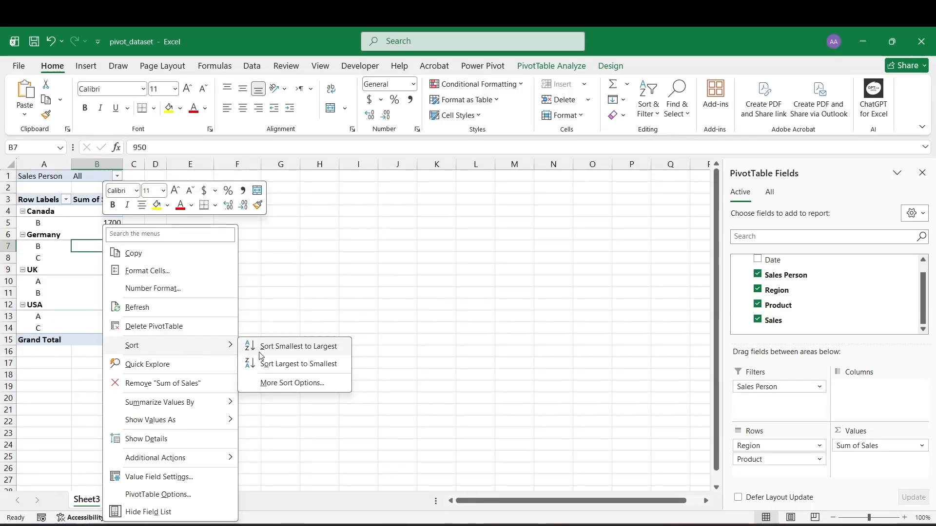
left_click(290, 372)
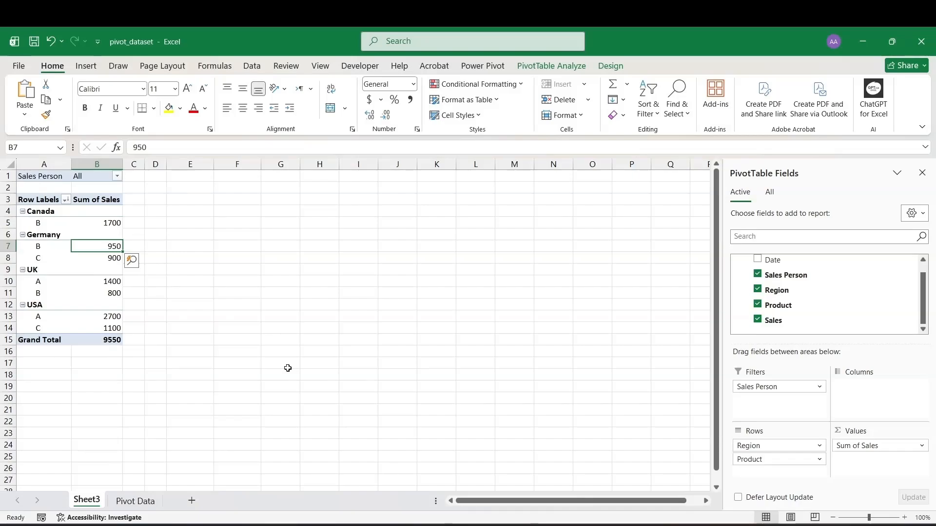
- Examine the order of the product sales values within each region of the sorted PivotTable
left_click(117, 223)
left_click(115, 247)
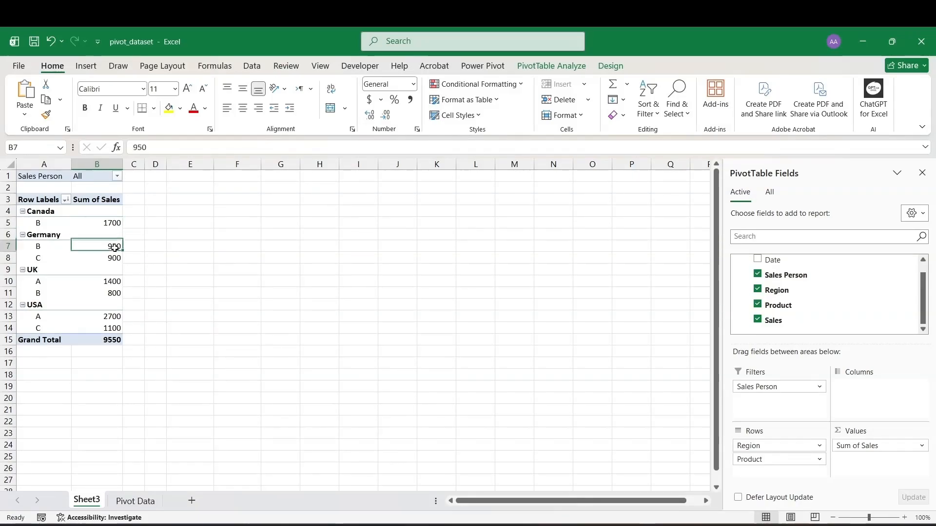
left_click(114, 260)
left_click(112, 281)
left_click(112, 294)
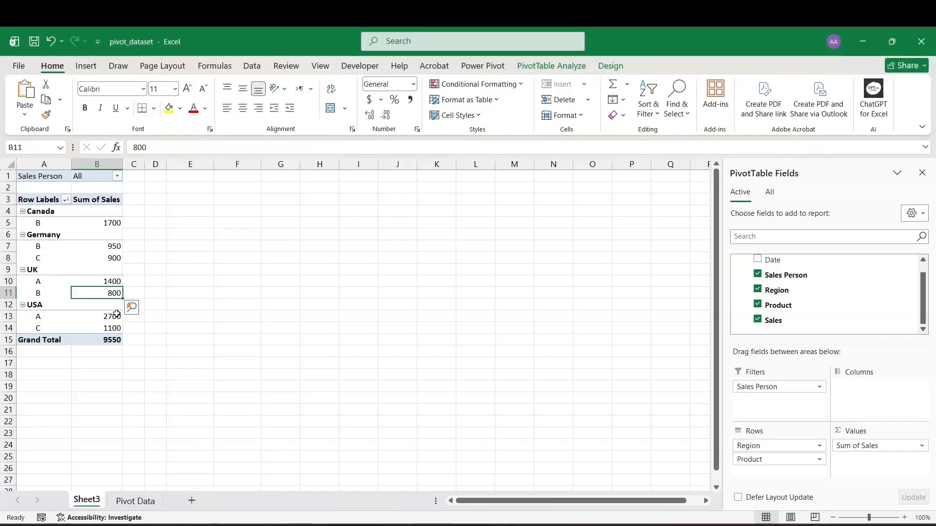
left_click(116, 315)
left_click(116, 328)
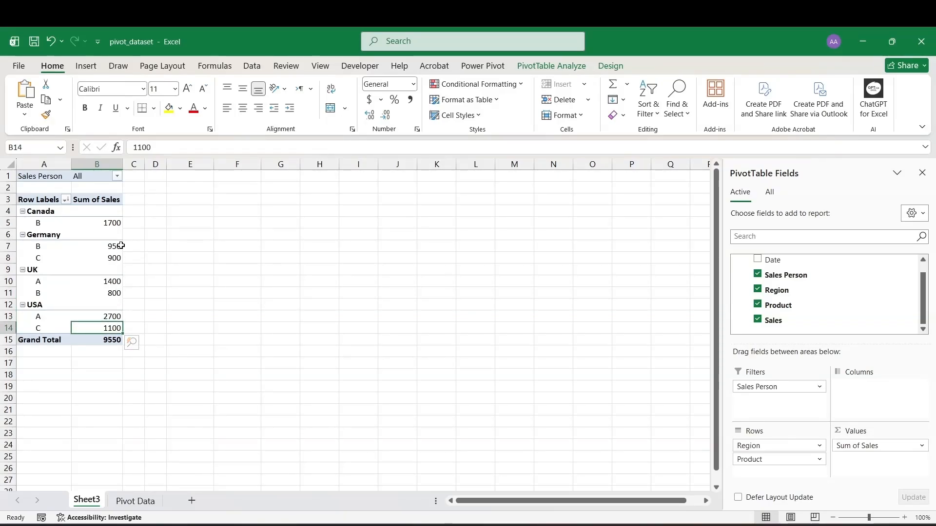
mouse_move(120, 245)
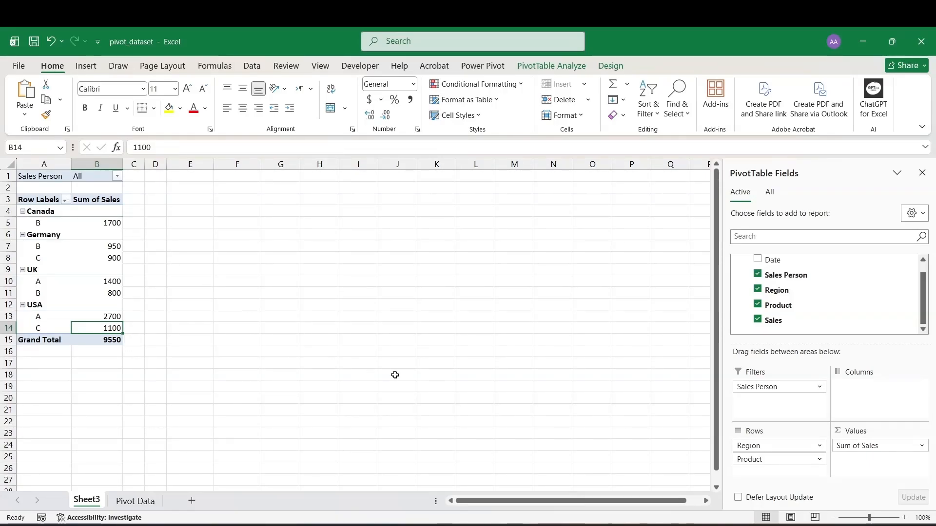
- Nest Region under Product in the PivotTable's rows and sort the regional sales within each product from largest to smallest
left_click_drag(771, 459, 771, 444)
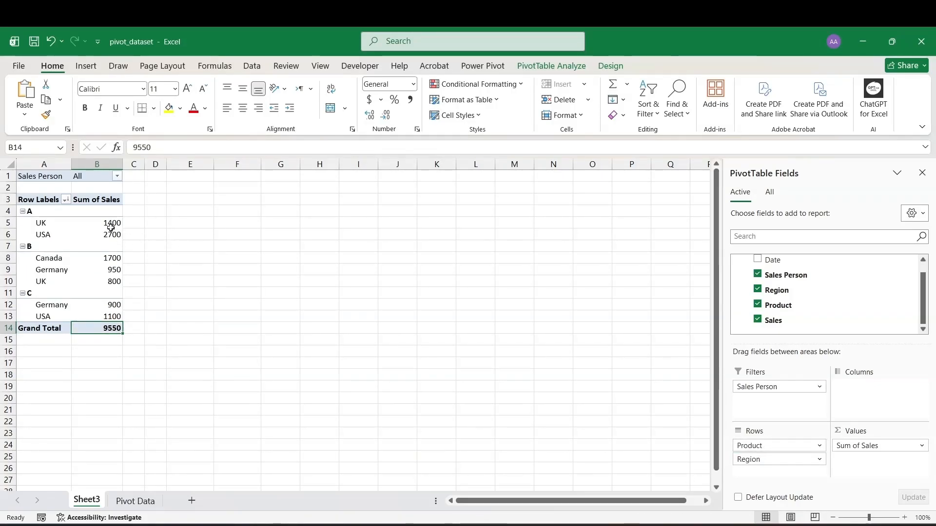
right_click(107, 237)
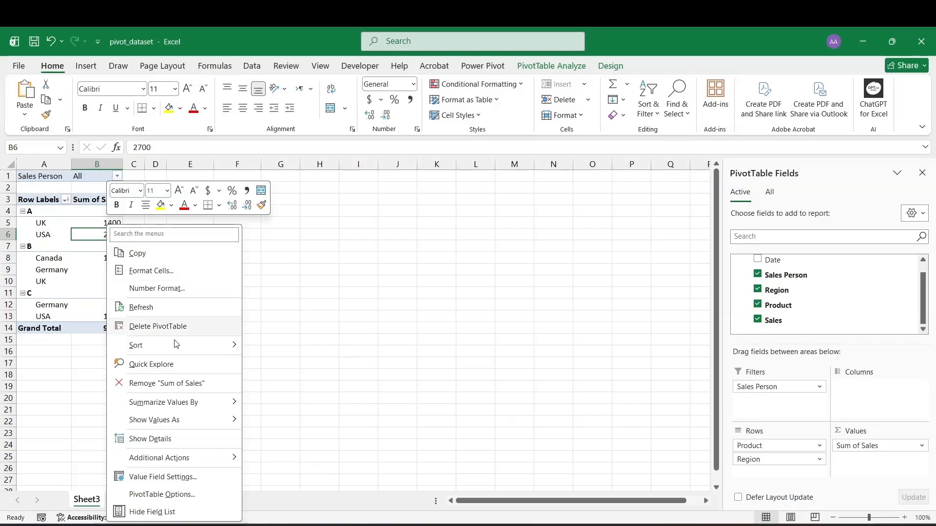
left_click(292, 362)
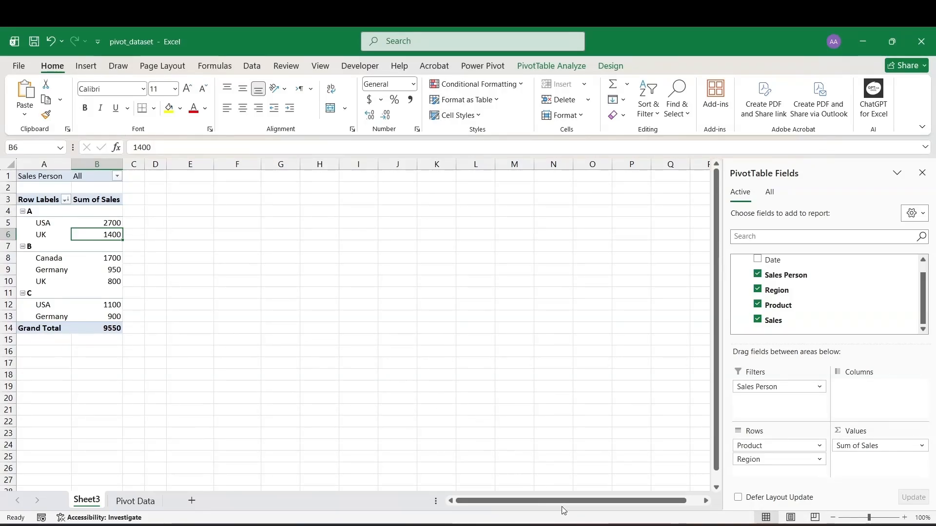
key("Up")
key("Up")
key("Up")
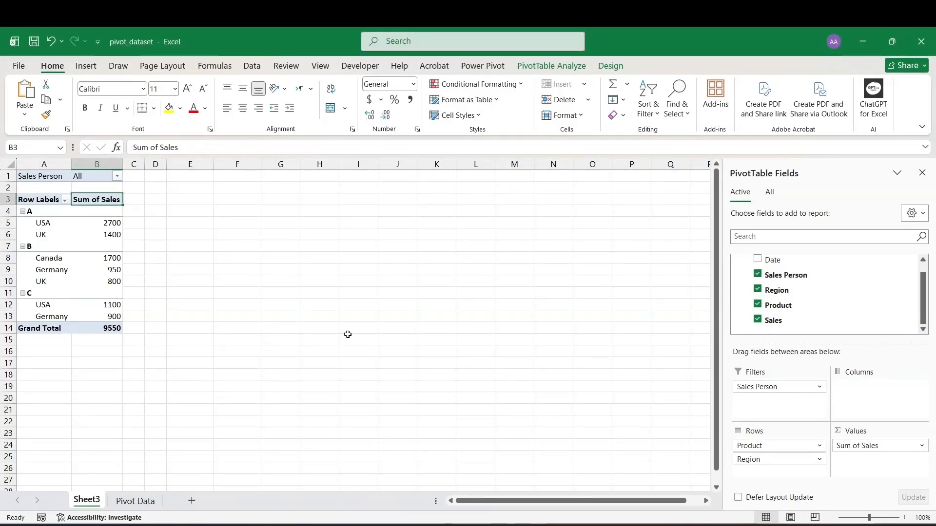
left_click(111, 224)
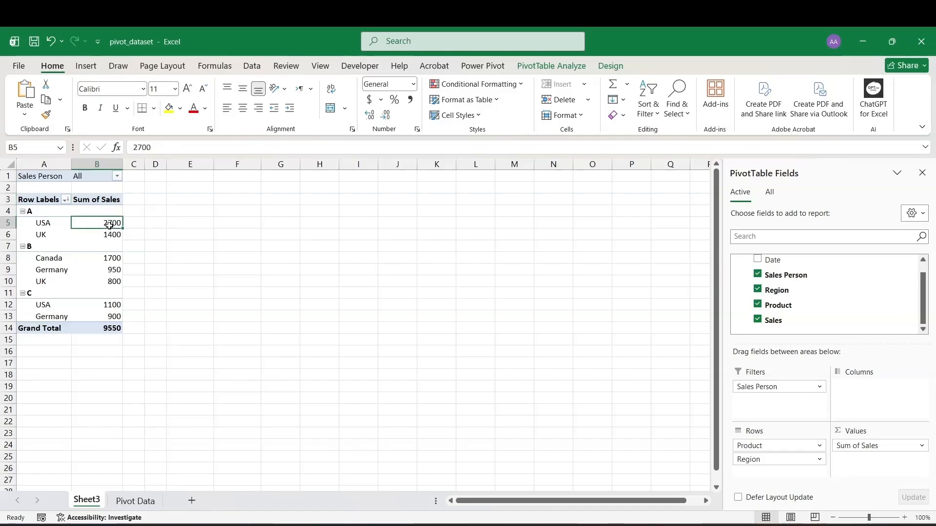
left_click(117, 235)
- Change the calculation of the PivotTable's Sales value field from Sum to Count
left_click(96, 202)
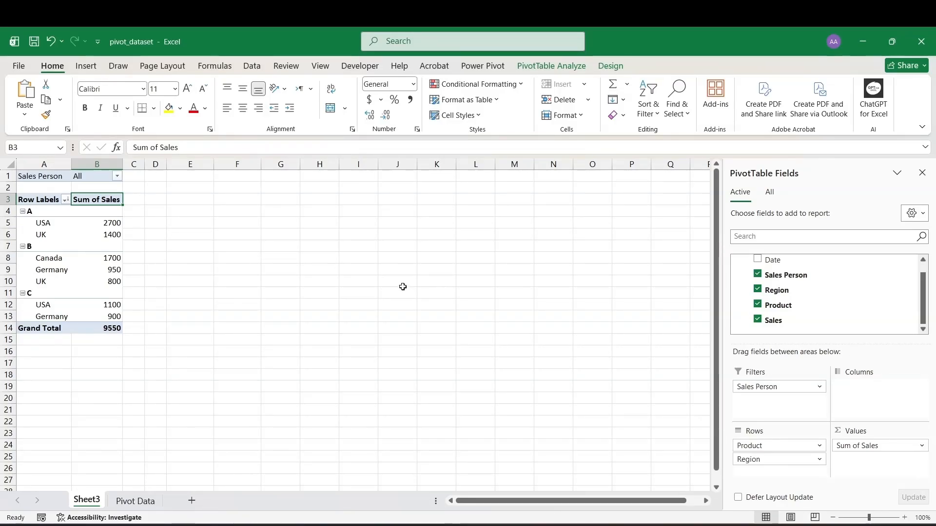
left_click(914, 448)
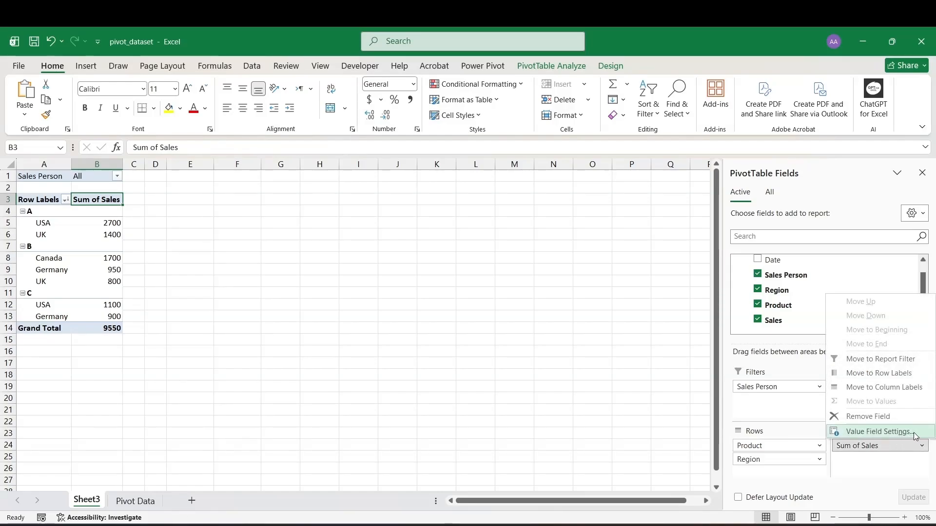
left_click(916, 437)
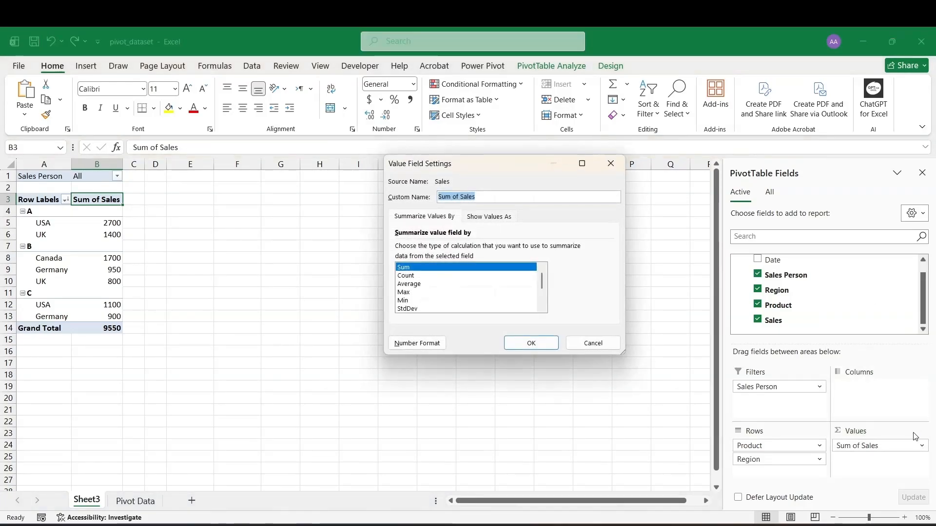
left_click(409, 276)
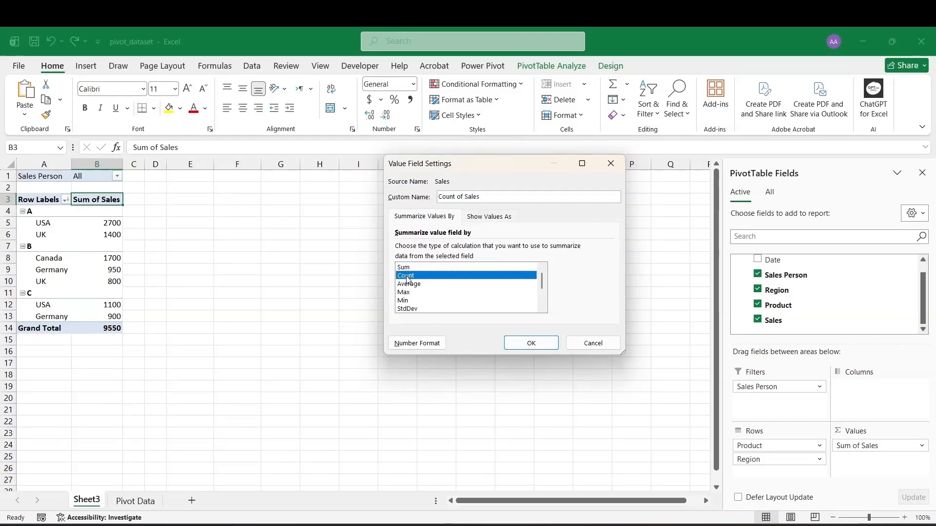
left_click(411, 284)
left_click(415, 278)
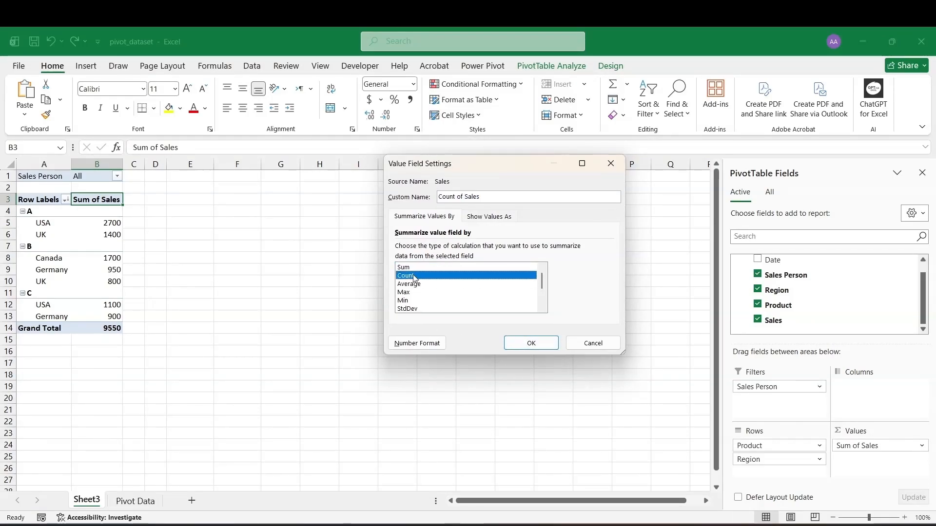
left_click(531, 343)
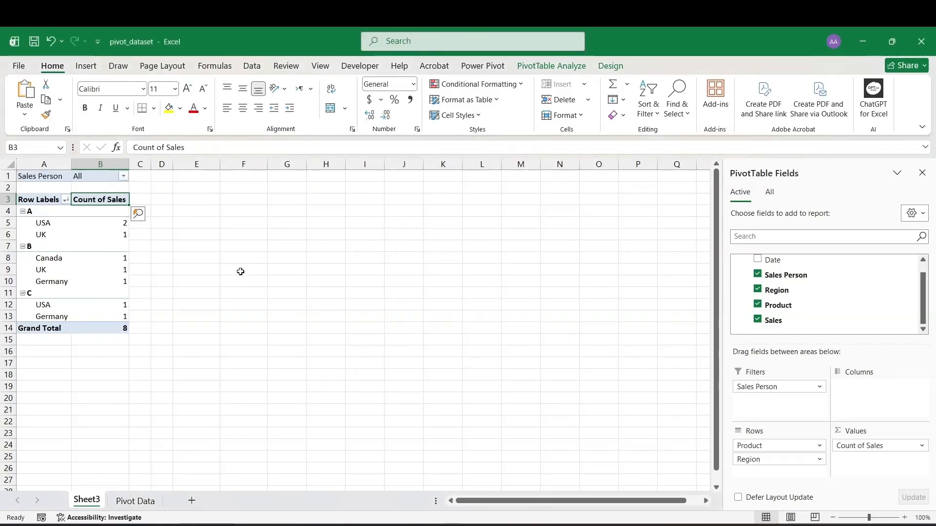
- Examine the count of sales for each region under products A, B and C
left_click(105, 225)
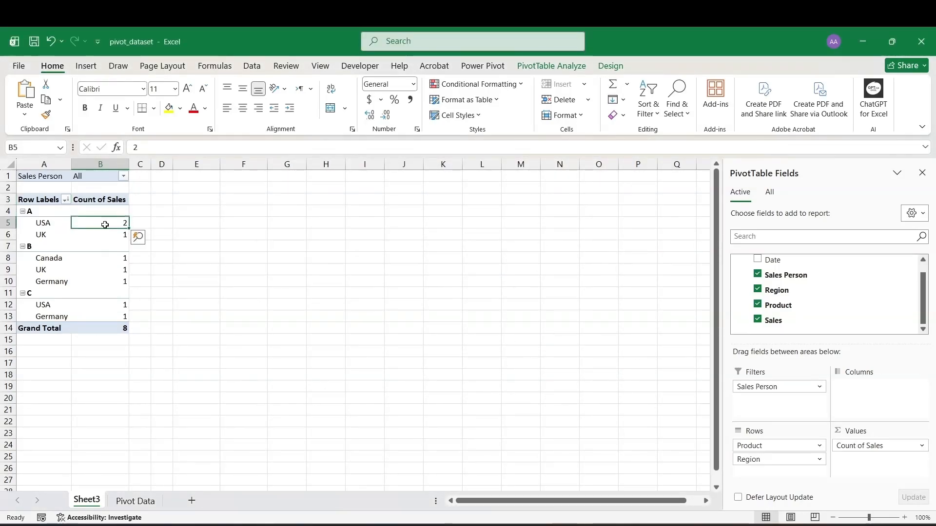
left_click(106, 232)
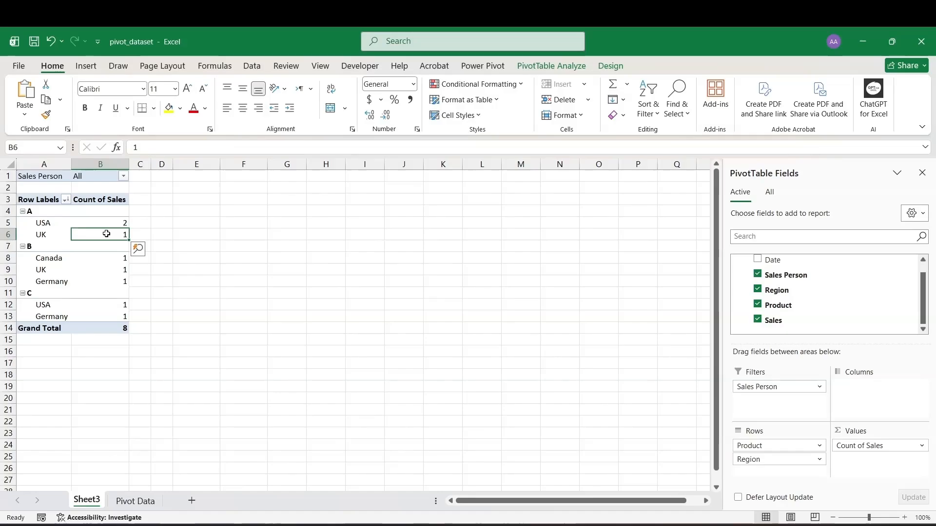
left_click(111, 224)
left_click(113, 234)
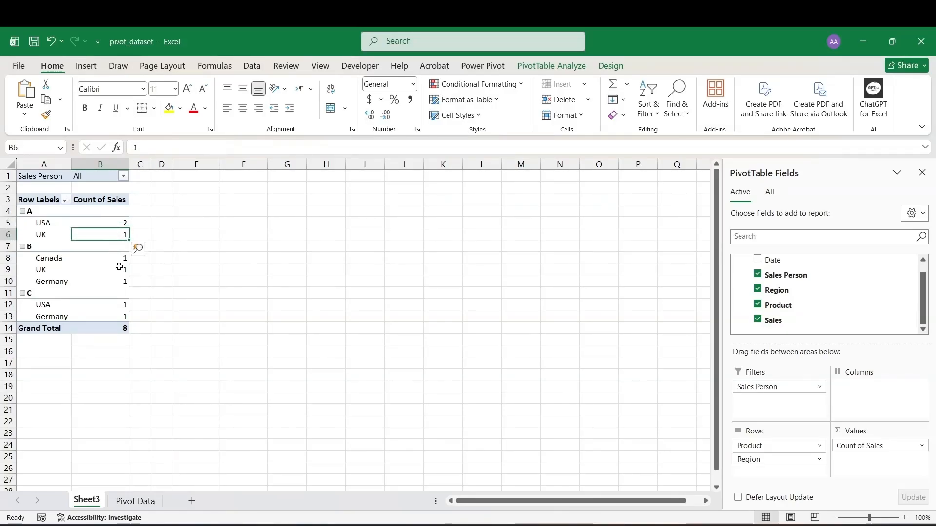
left_click(121, 258)
left_click(117, 273)
left_click(117, 281)
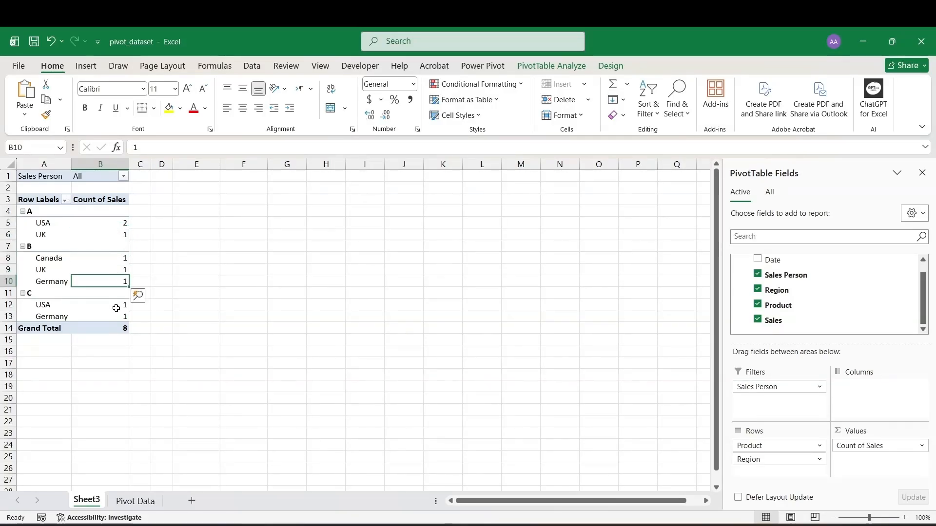
left_click(117, 305)
left_click(114, 317)
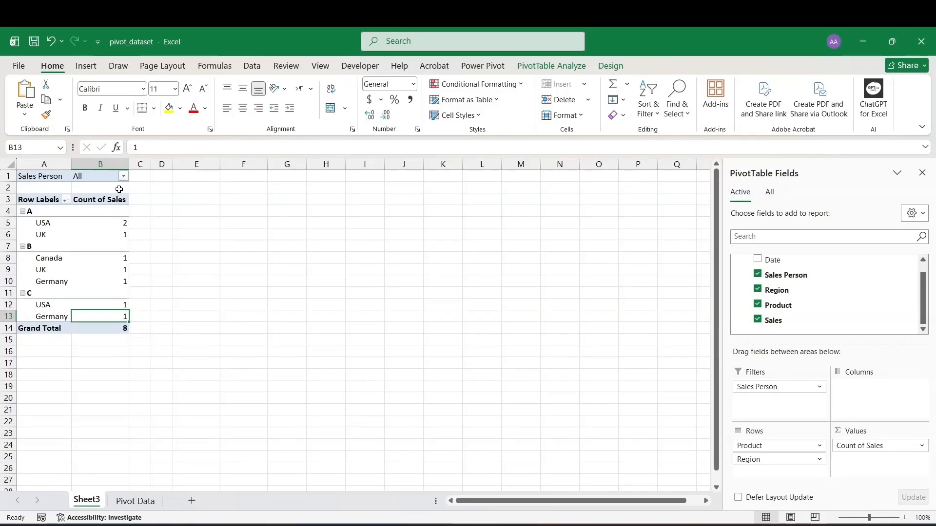
- Change the calculation of the PivotTable's Sales value field to Average and check the regional averages under products A and C
left_click(923, 445)
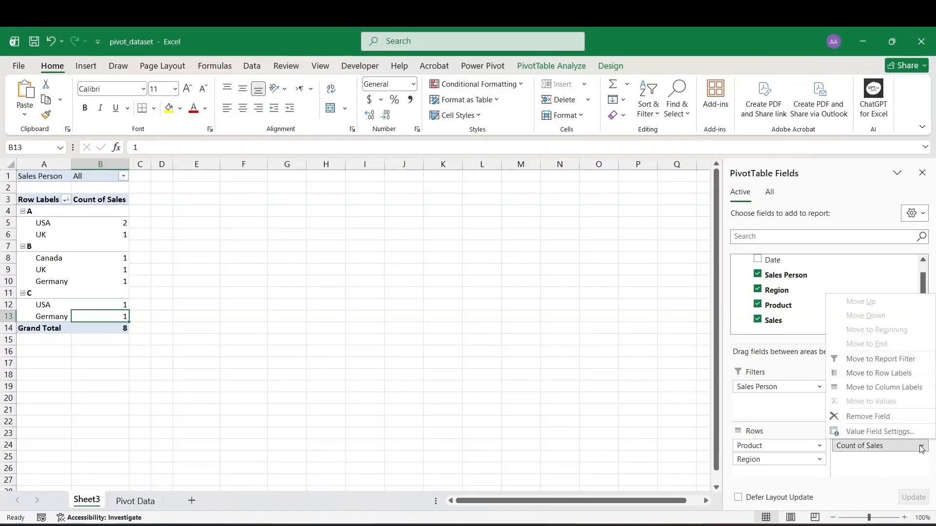
left_click(902, 432)
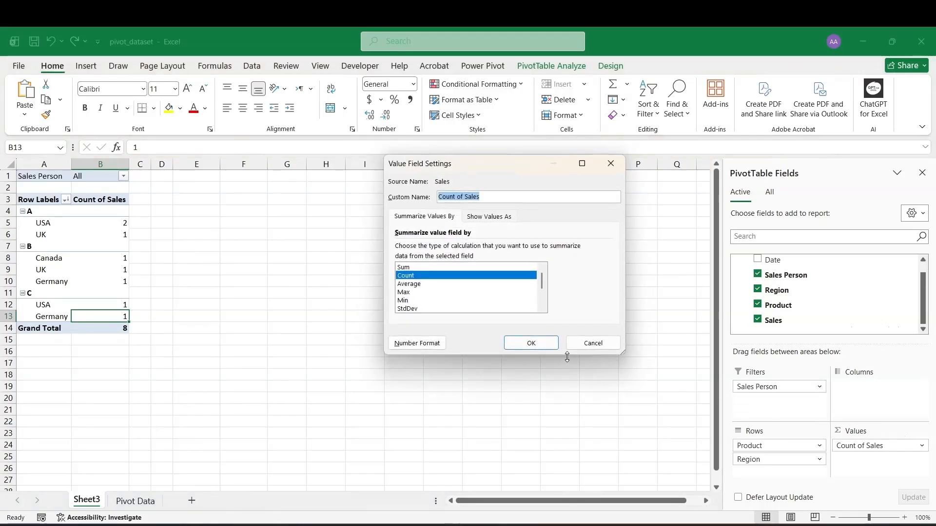
left_click(431, 284)
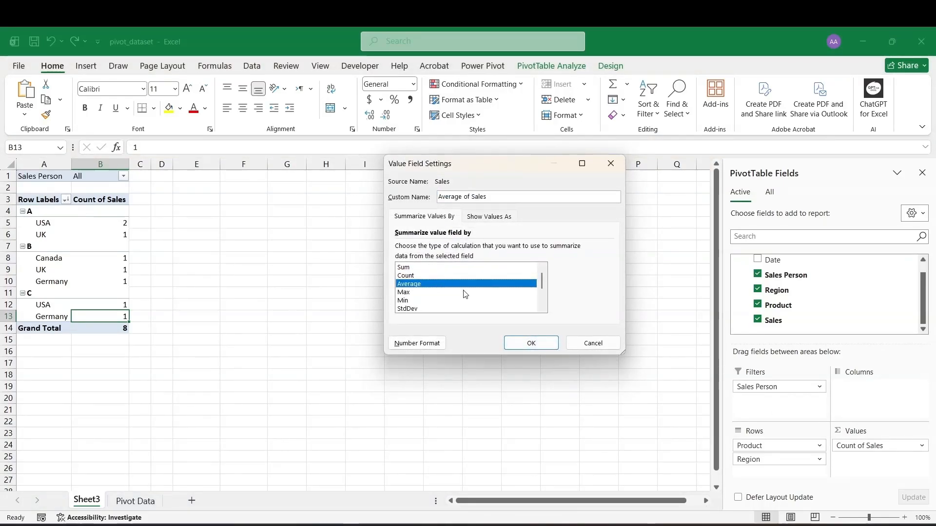
left_click(532, 341)
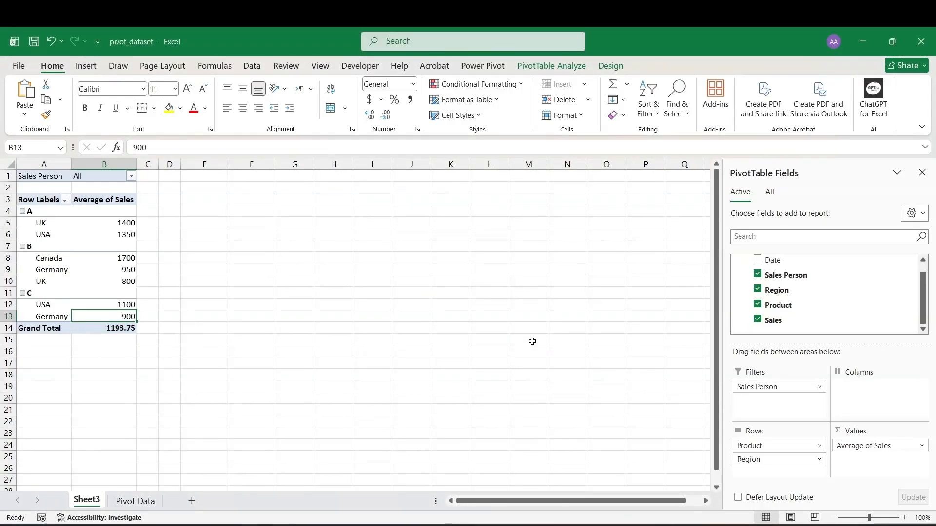
left_click(128, 305)
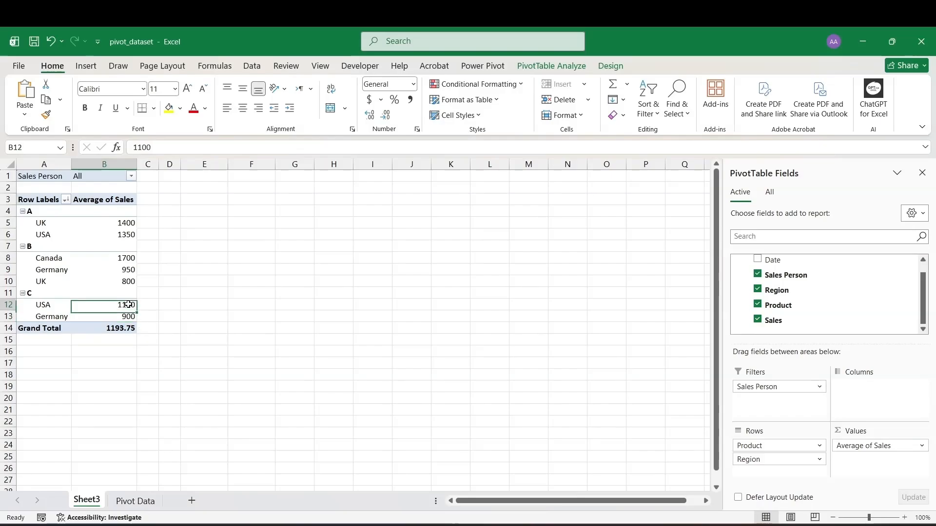
left_click(126, 225)
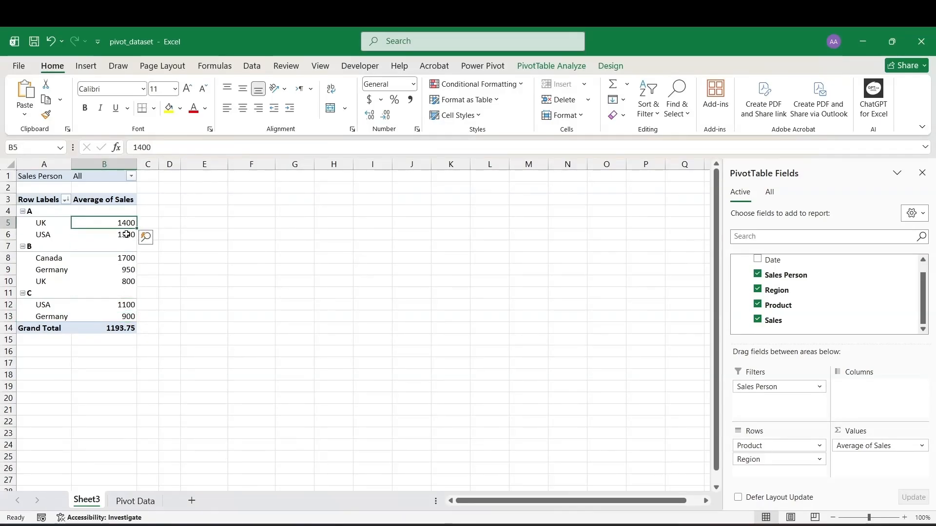
left_click(126, 234)
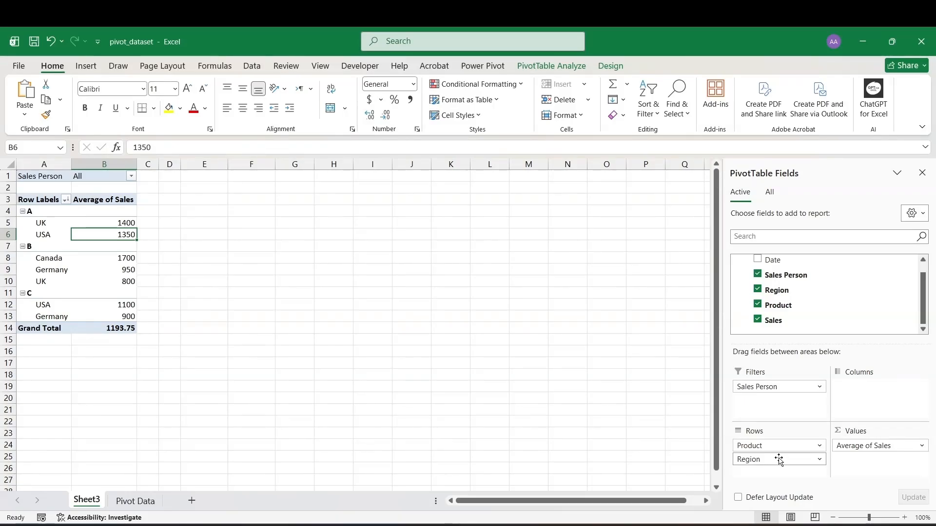
- Try showing average sales with Product alone and Region alone in the rows, and restore Region nested under Product
left_click_drag(779, 460, 672, 434)
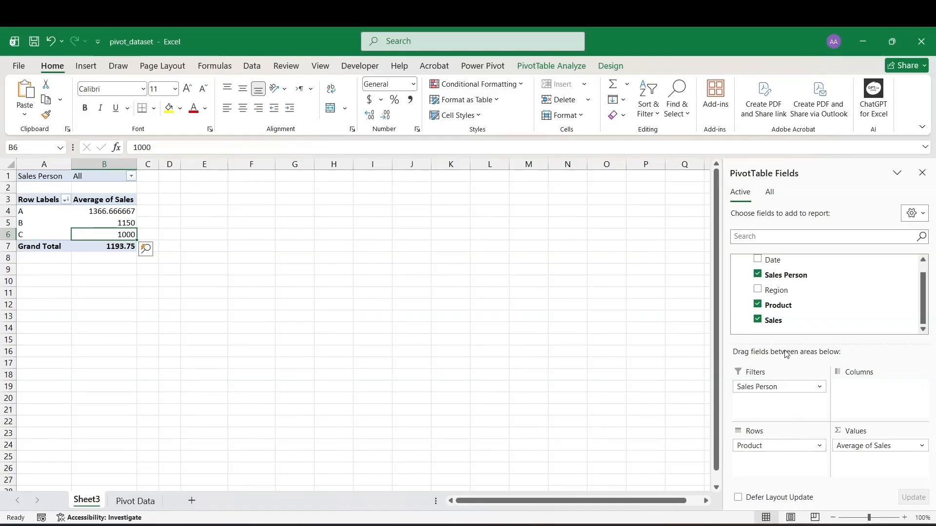
left_click_drag(775, 291, 774, 443)
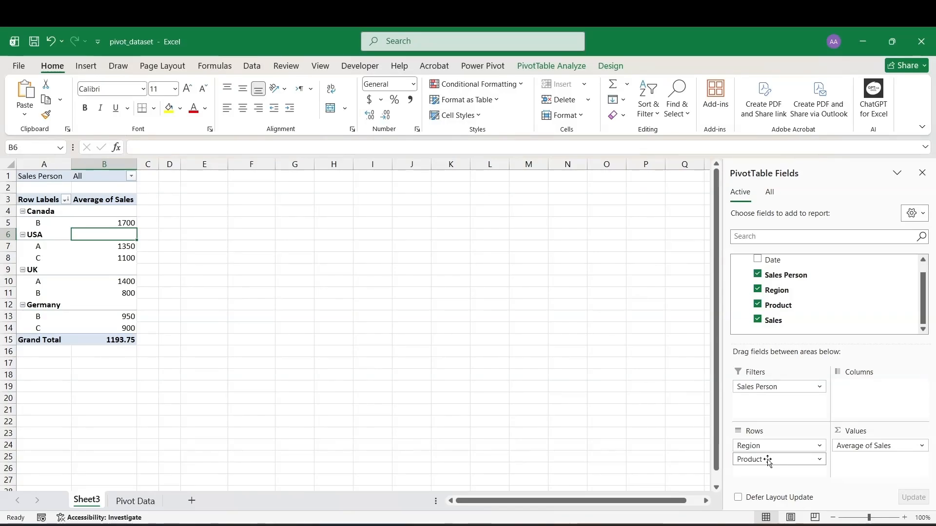
left_click_drag(767, 459, 677, 448)
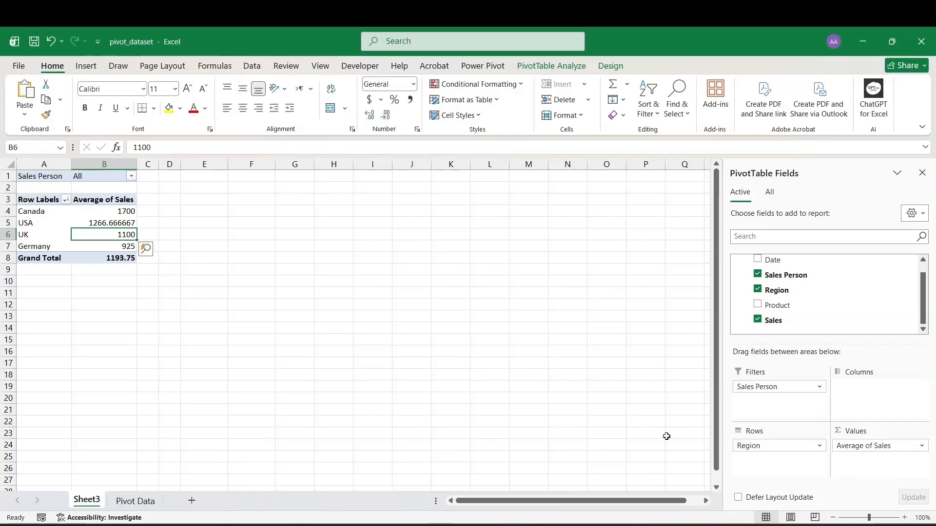
left_click_drag(777, 305, 656, 449)
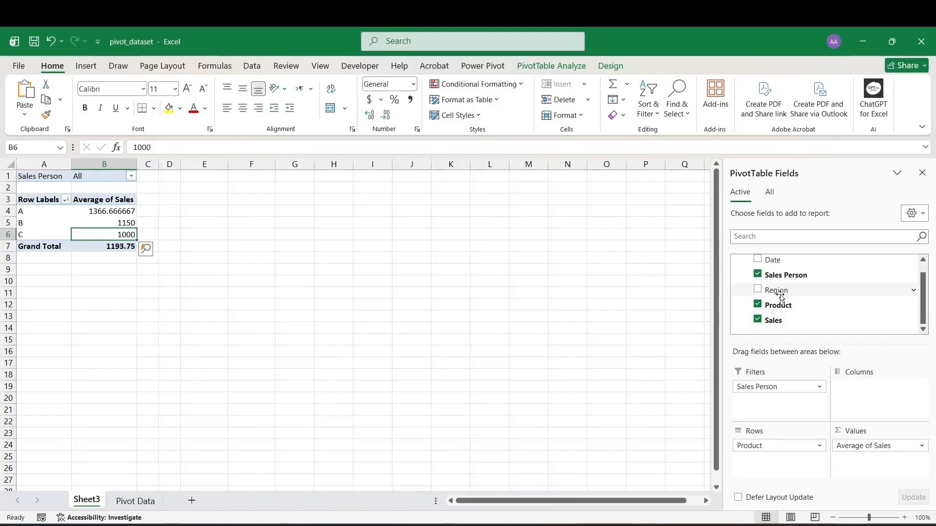
left_click_drag(777, 291, 774, 443)
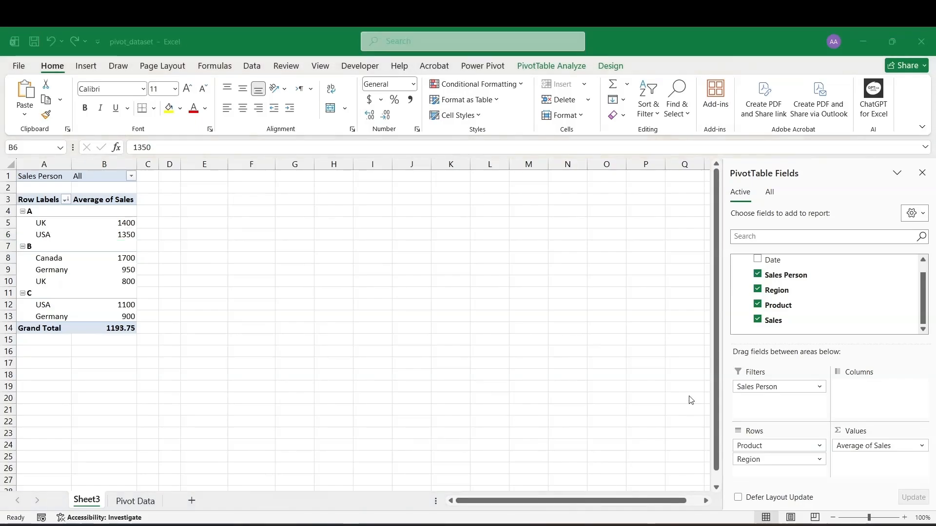
- Apply the blue PivotTable style from the first row of the Medium group
left_click(122, 328)
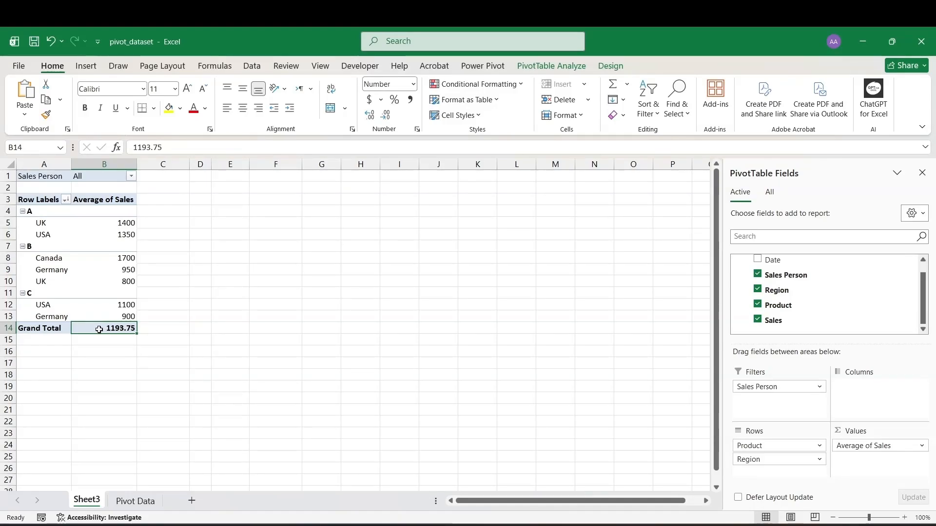
mouse_move(99, 330)
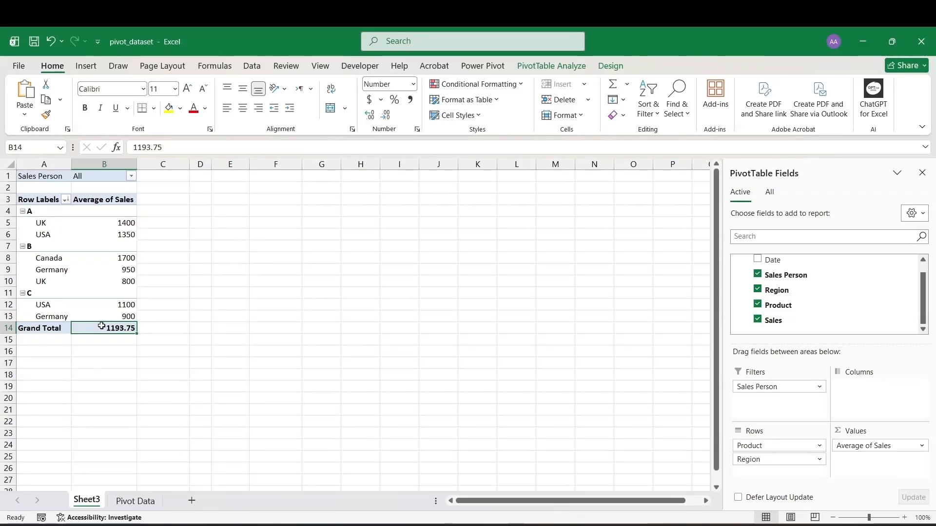
left_click(612, 67)
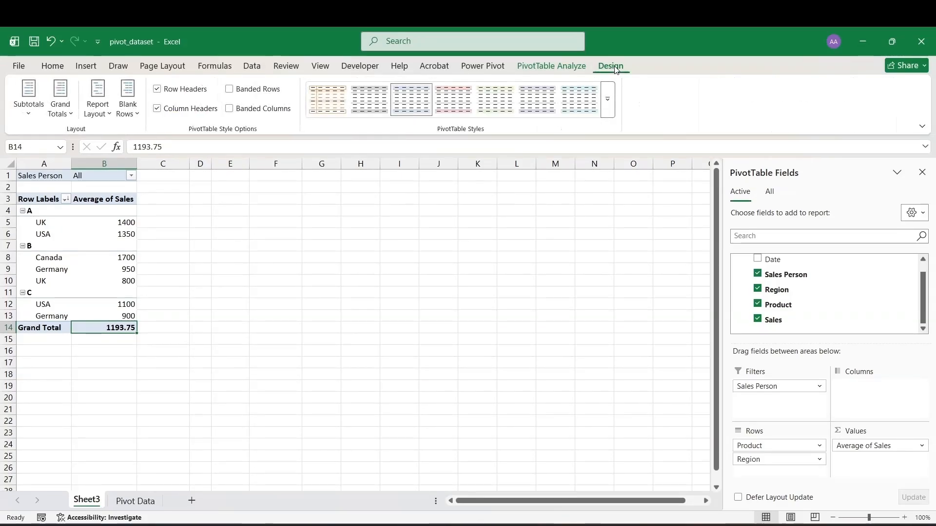
left_click(609, 92)
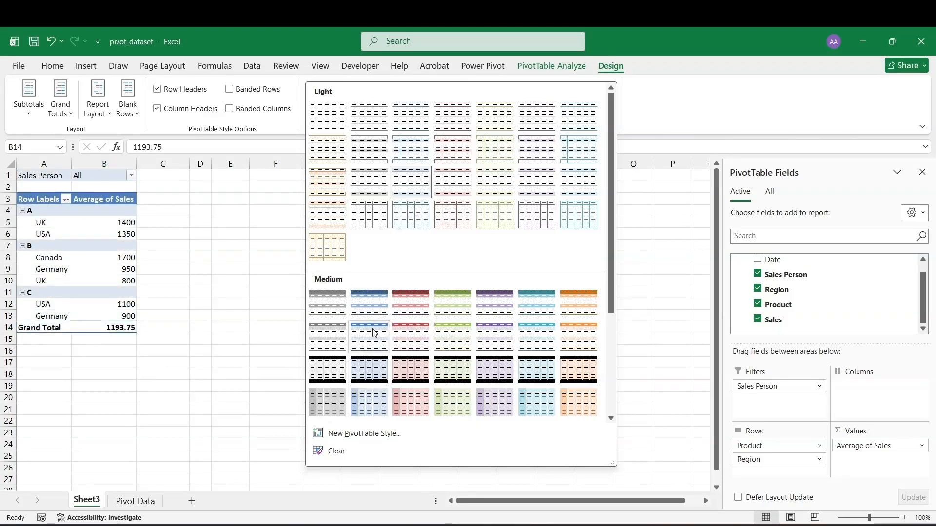
left_click(371, 312)
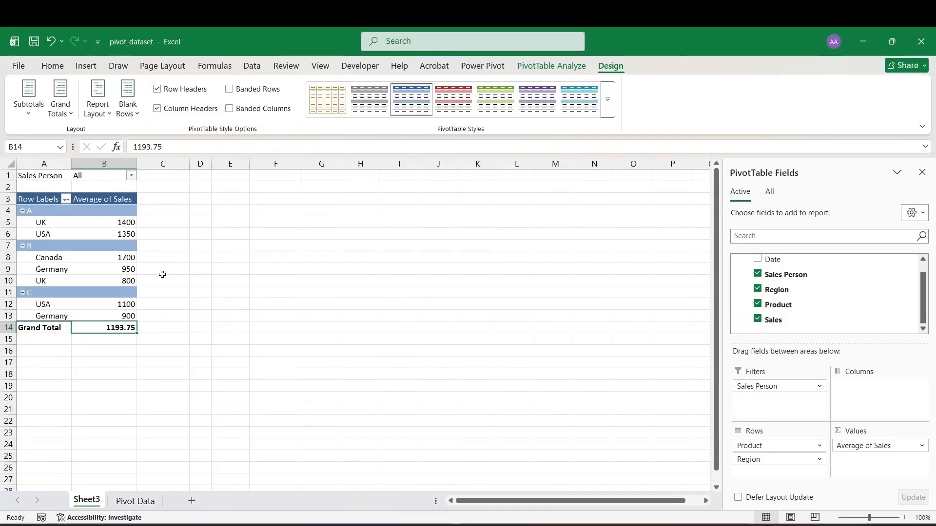
- Set the number format of the Average of Sales field to Number with 0 decimal places
right_click(120, 325)
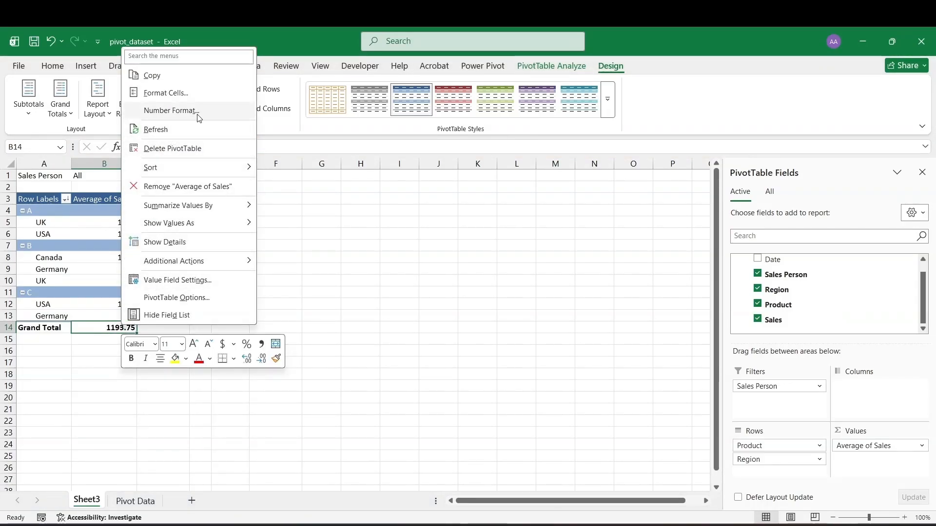
left_click(225, 115)
left_click(129, 94)
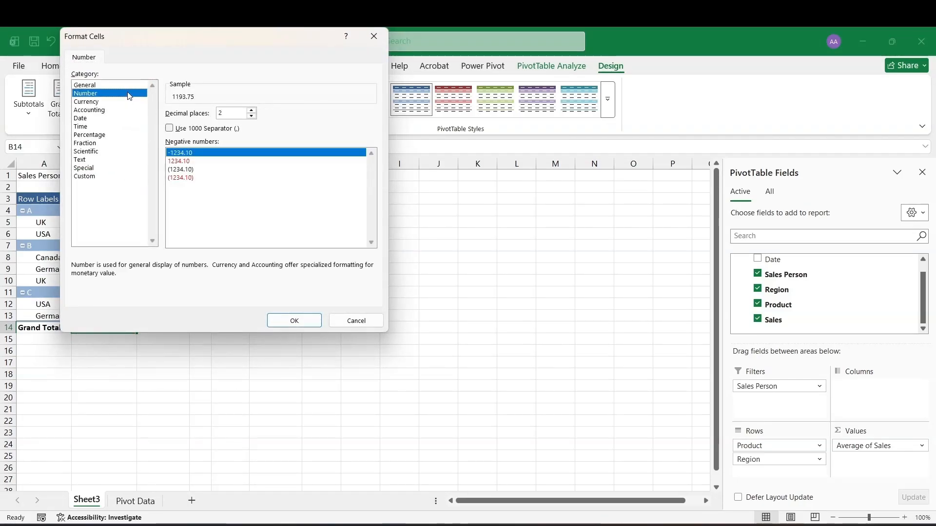
left_click(251, 117)
left_click(251, 116)
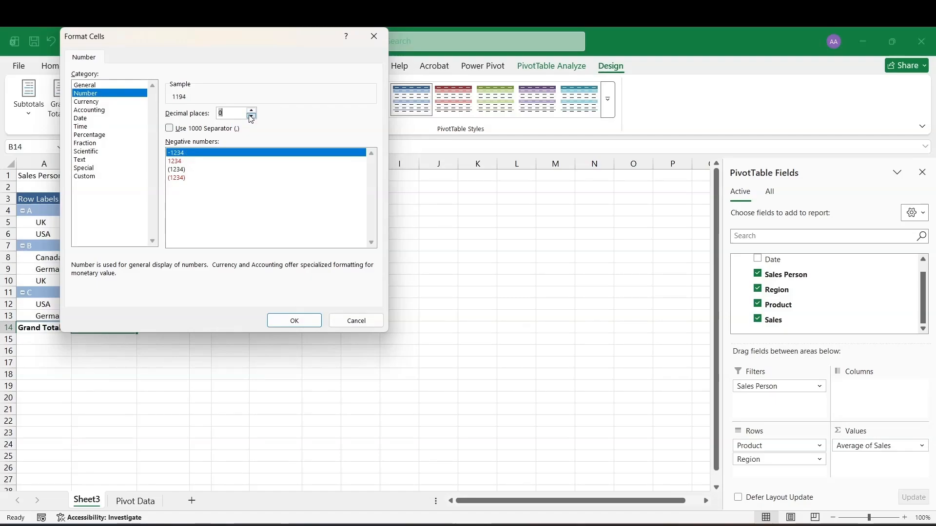
left_click(295, 320)
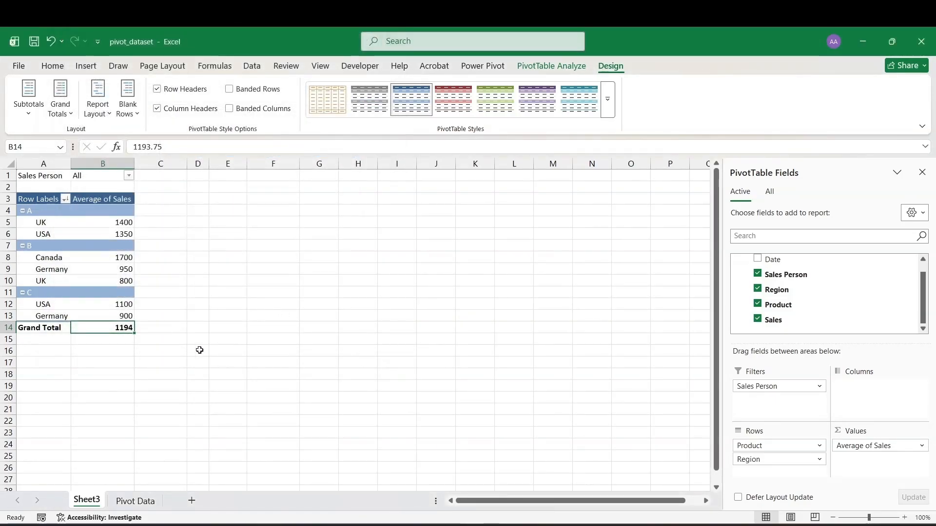
left_click(102, 315)
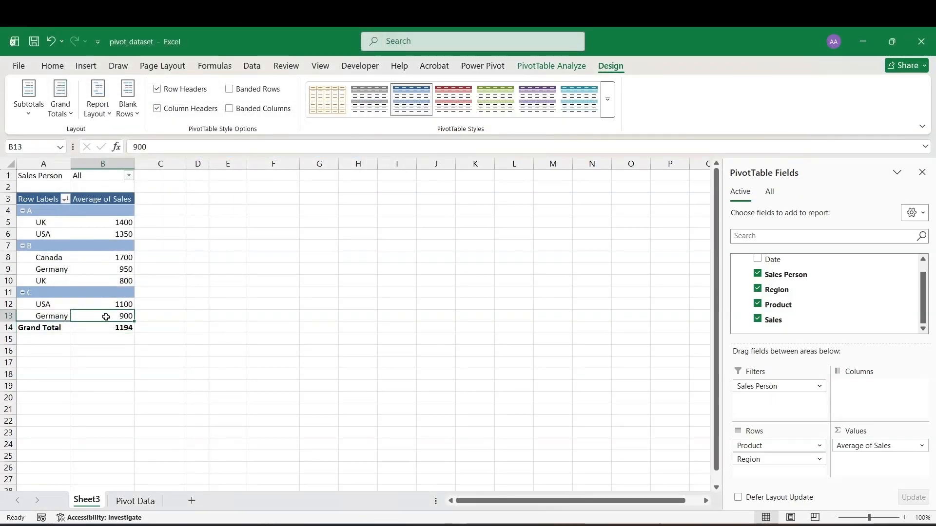
left_click(132, 328)
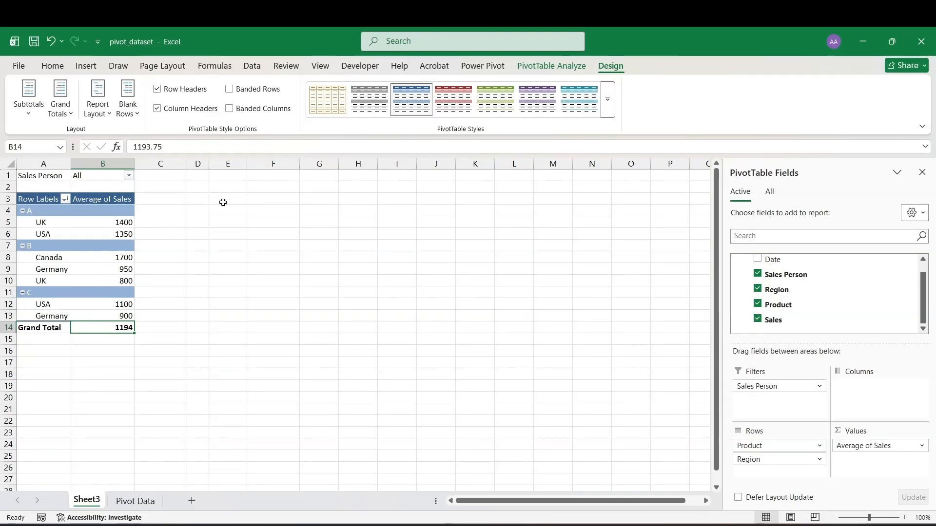
- Show the PivotTable report in tabular form and check the blank cells in the Product column
left_click(110, 115)
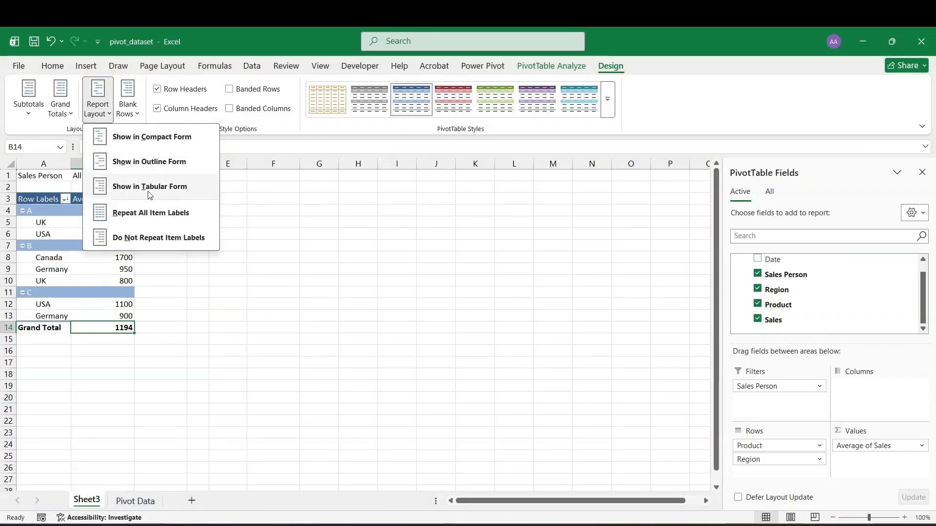
left_click(161, 194)
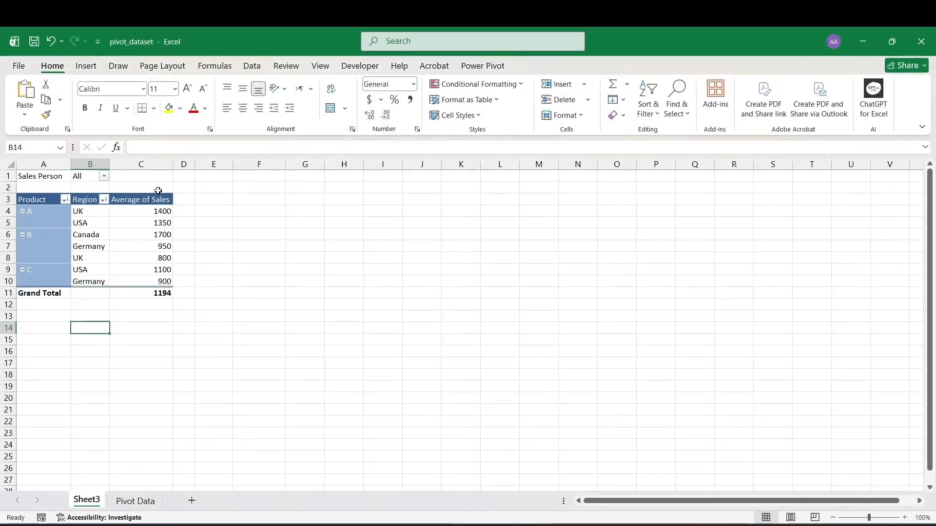
left_click(32, 220)
left_click(50, 236)
left_click(50, 248)
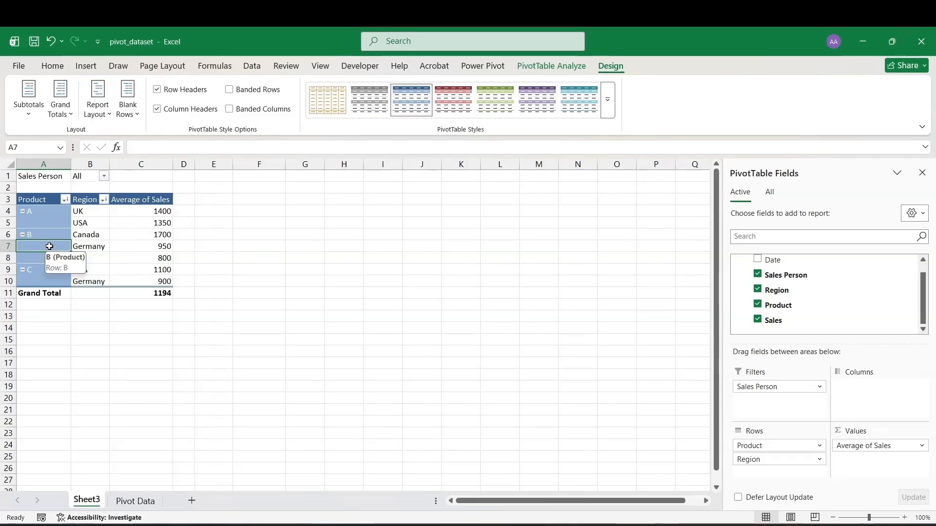
- Repeat all item labels so that every row of the Product column carries its product name
left_click(106, 115)
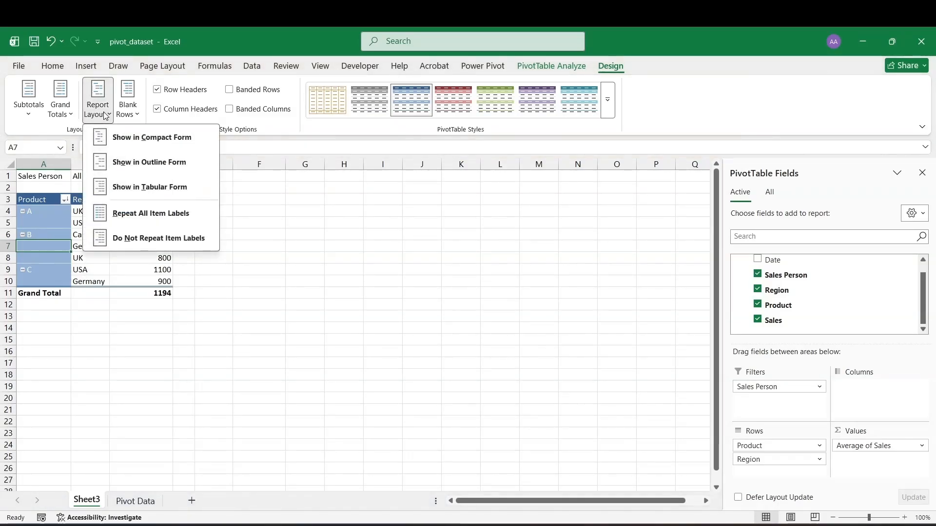
left_click(166, 216)
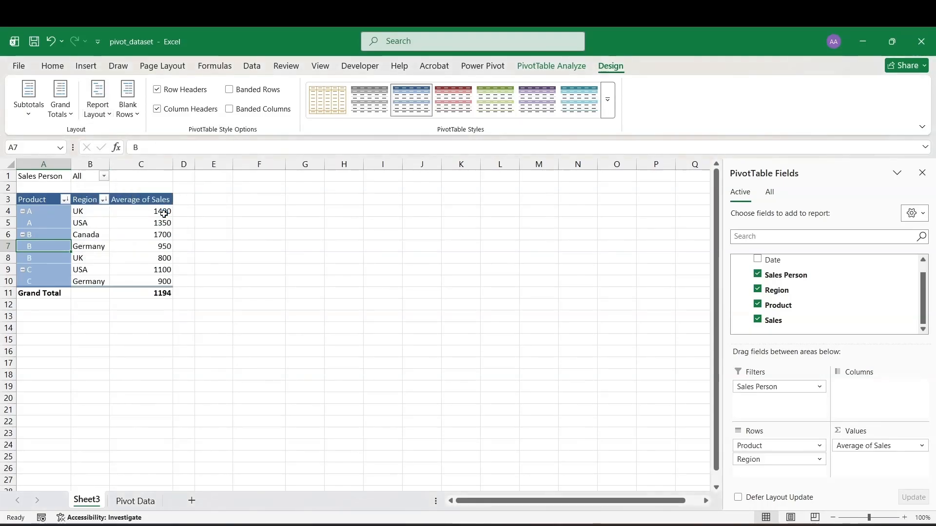
left_click(47, 271)
left_click(48, 280)
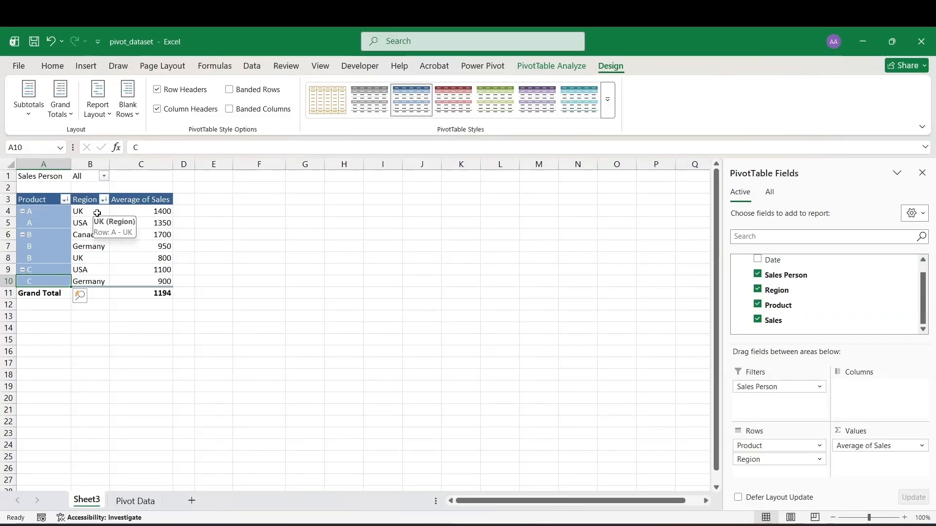
- Format the average sales values in C4:C10 as dollar Accounting amounts without decimal places
left_click_drag(138, 214, 130, 277)
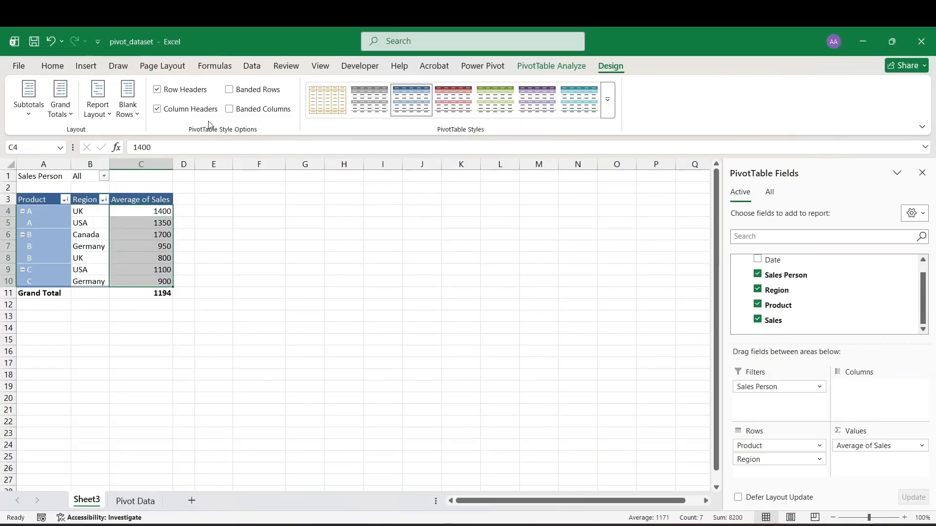
left_click(59, 67)
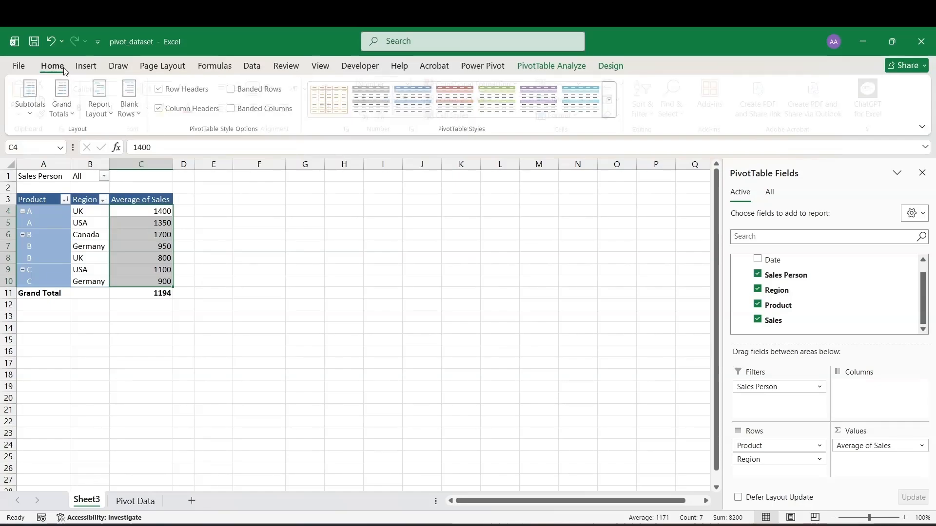
left_click(366, 102)
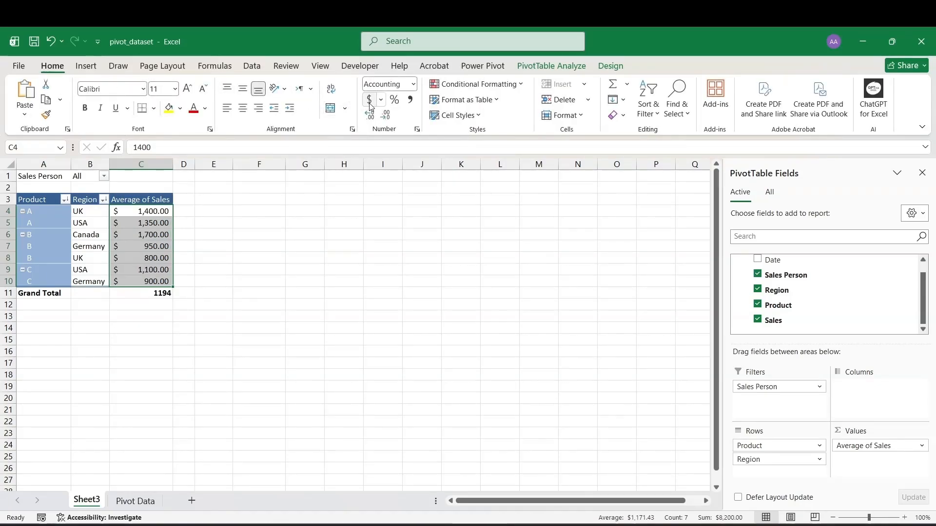
left_click(385, 115)
left_click(385, 115)
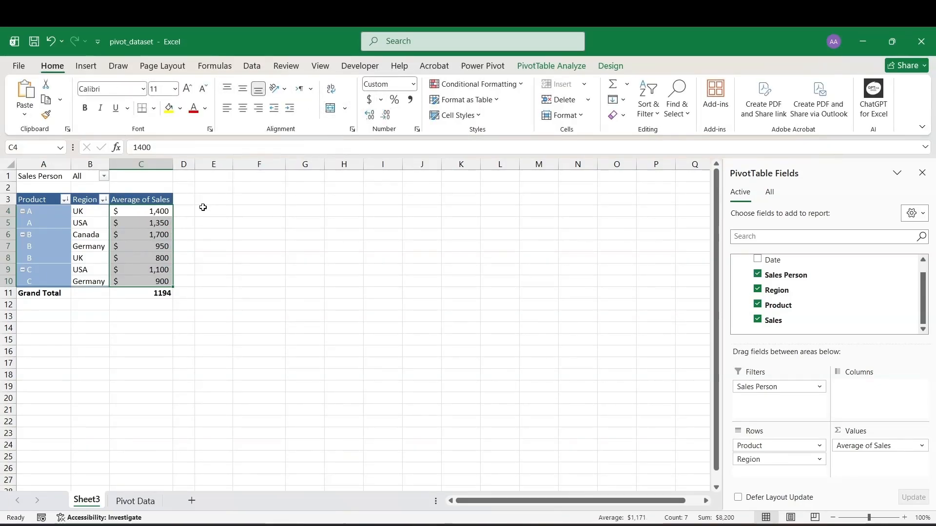
- Widen the Region column of the PivotTable
left_click_drag(110, 164, 141, 164)
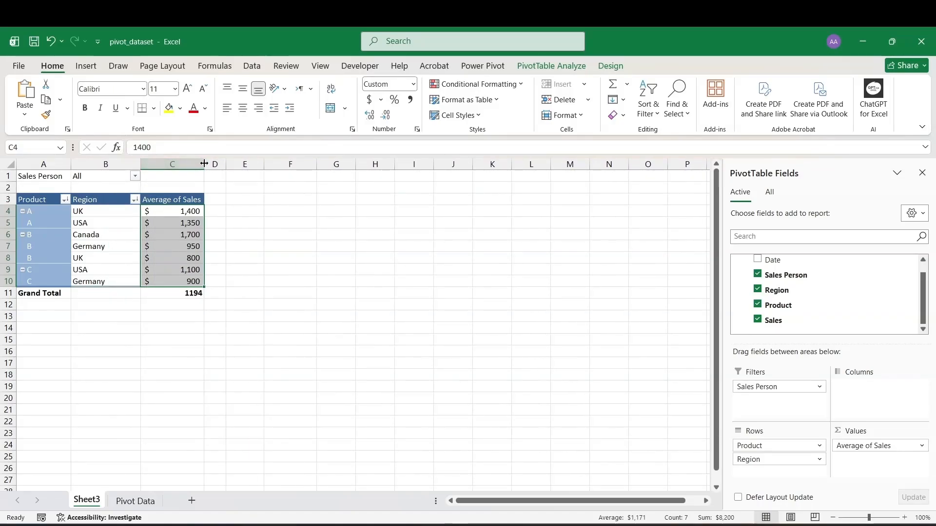
left_click(90, 249)
left_click(119, 230)
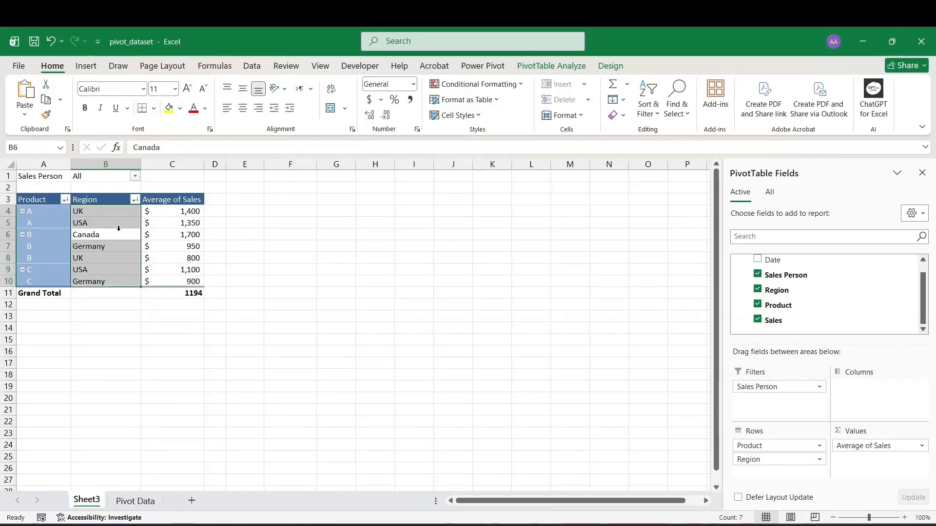
left_click(87, 246)
left_click(116, 257)
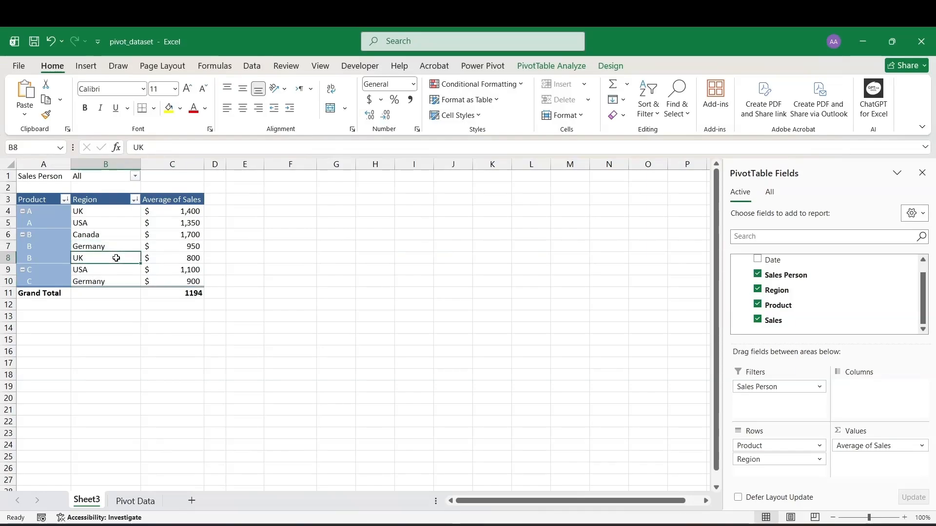
left_click(191, 246)
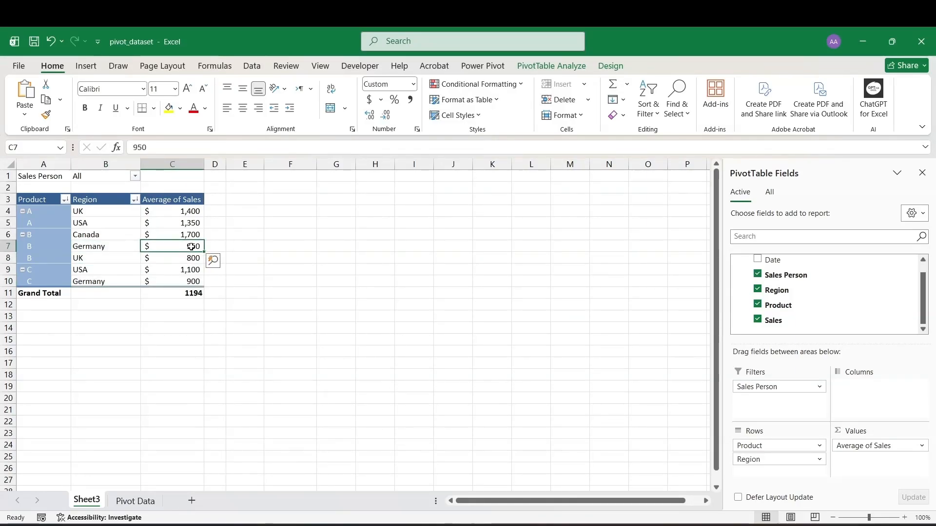
- Change the calculation of the PivotTable's Sales value field from Average to Sum
double_click(184, 200)
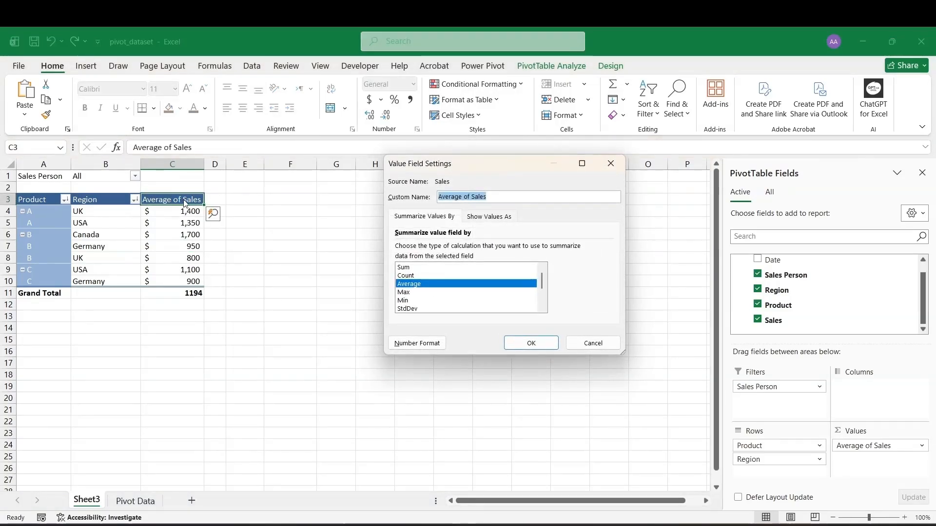
left_click(399, 267)
key("Return")
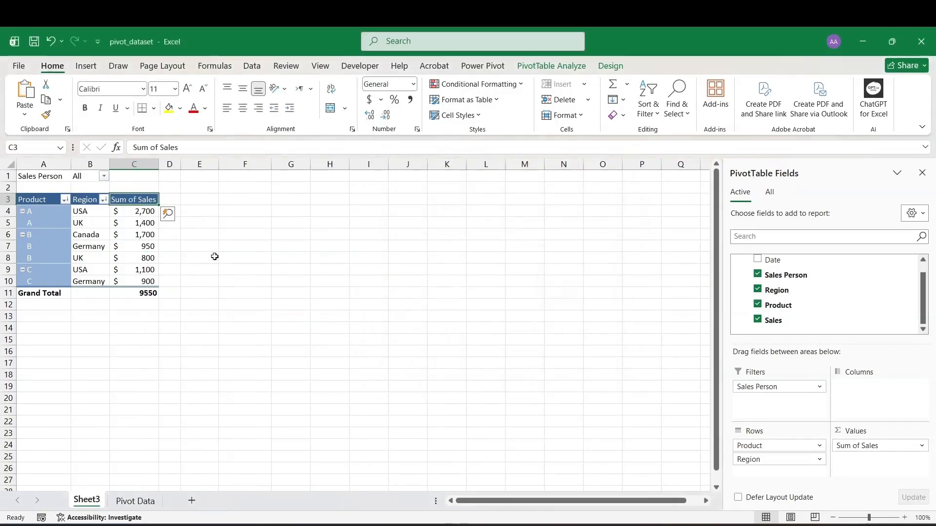
- Widen the Sum of Sales and Region columns of the PivotTable
left_click_drag(163, 165, 201, 164)
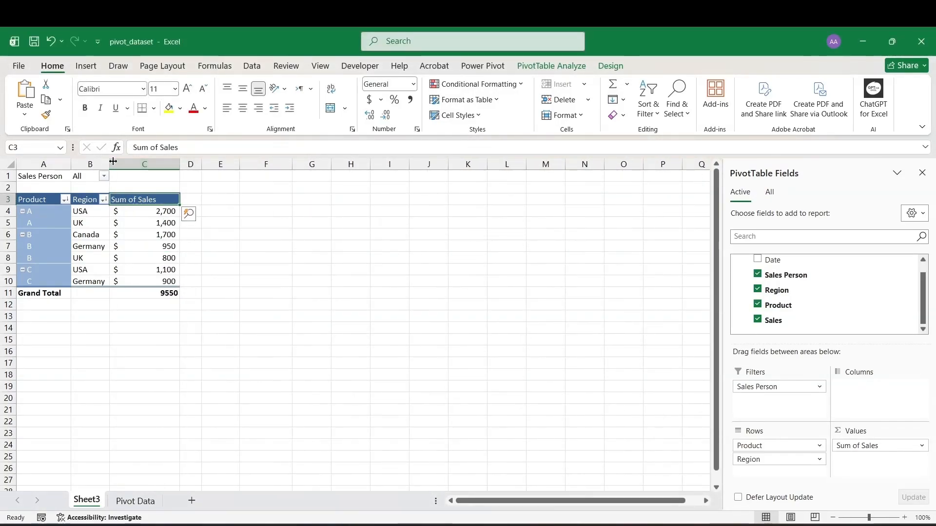
left_click_drag(110, 165, 135, 163)
left_click(173, 235)
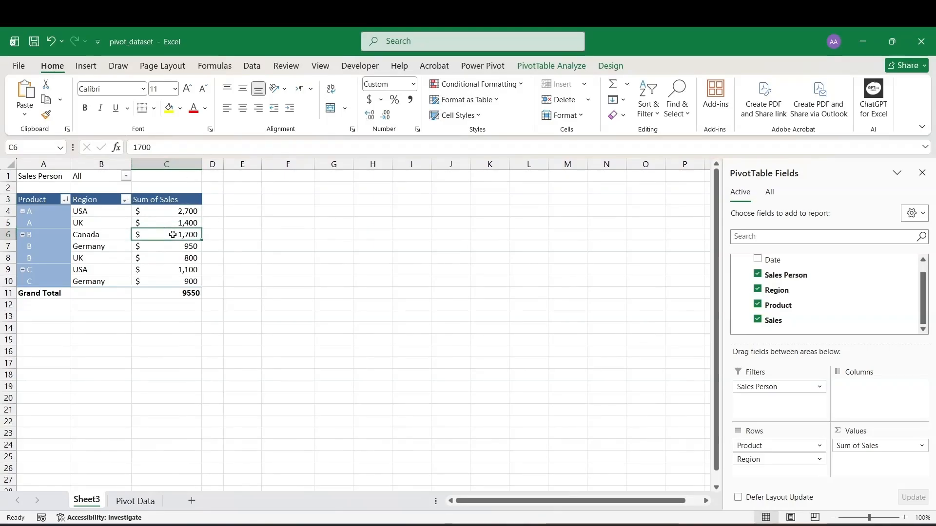
left_click(411, 317)
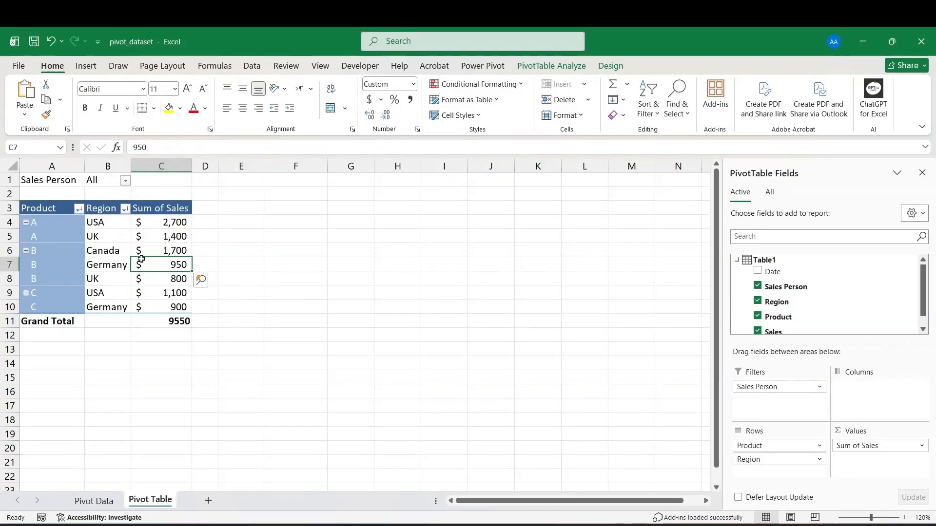
- Look at the choices of the Sales Person report filter and close its list without filtering
left_click(123, 251)
left_click(134, 236)
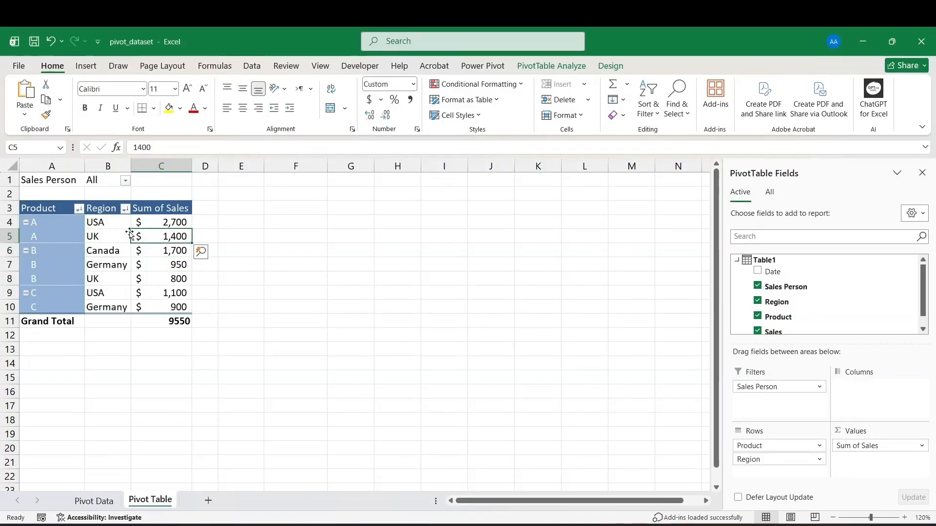
left_click(124, 180)
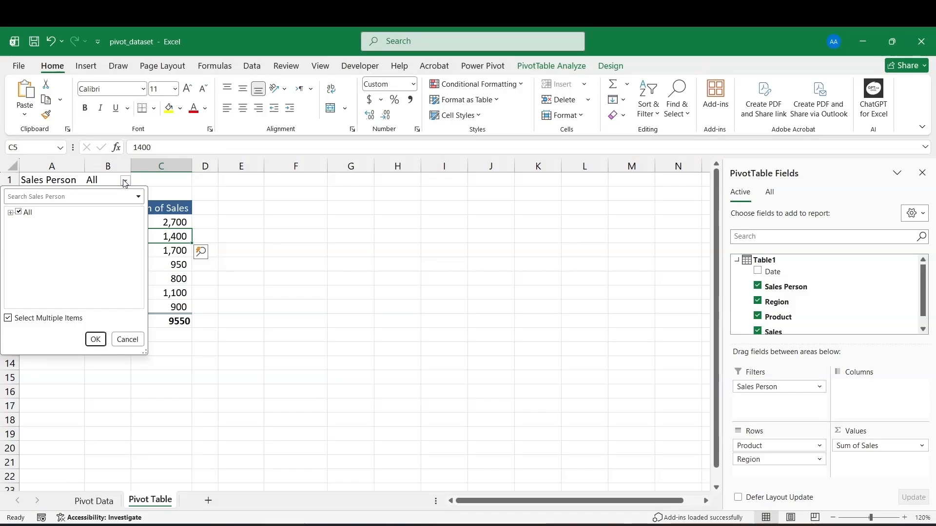
left_click(125, 182)
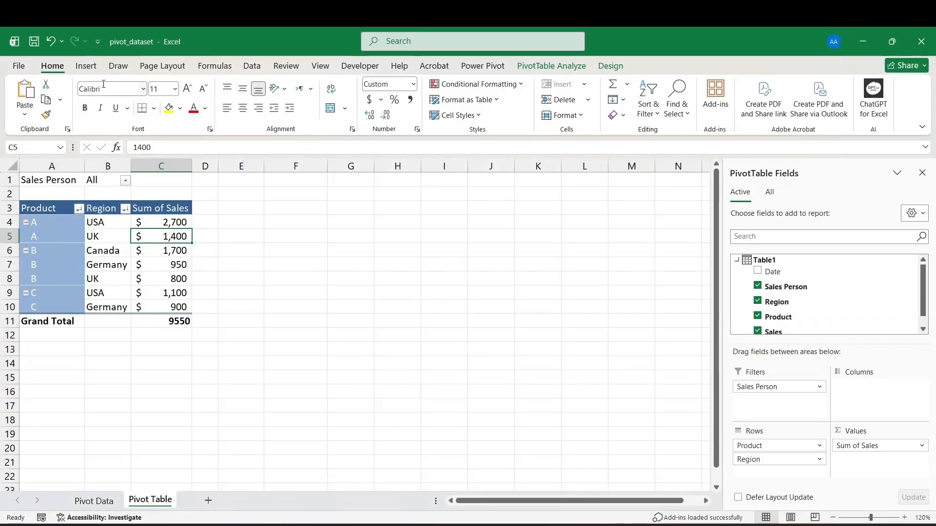
- Insert a slicer for the Region field and shorten it to about 1.69" high
left_click(88, 68)
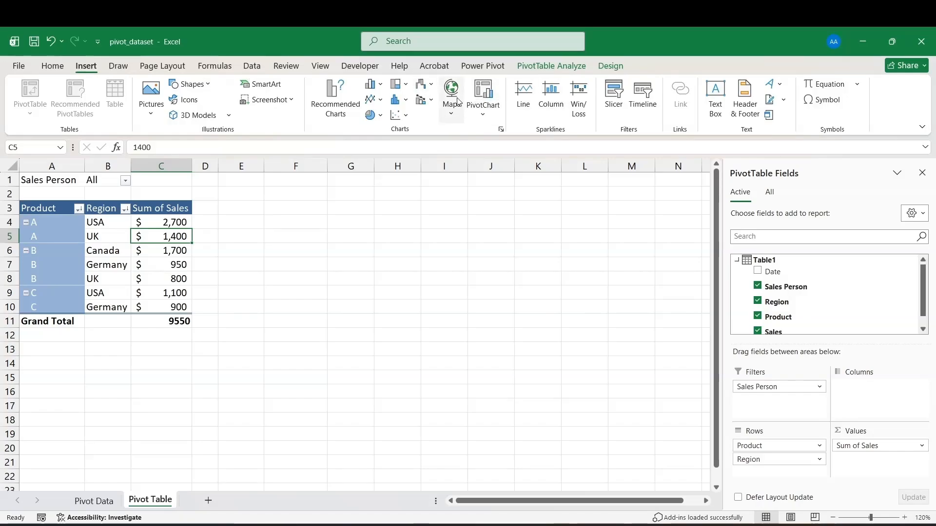
left_click(619, 102)
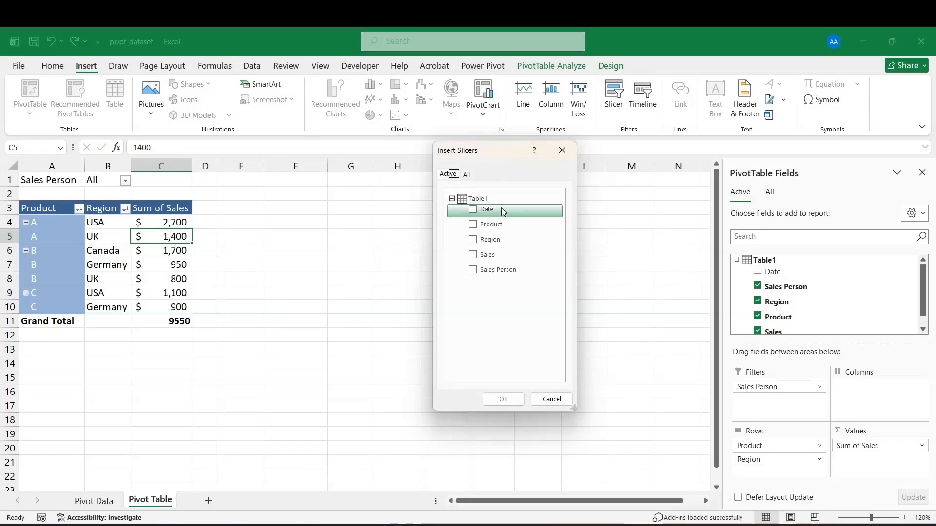
left_click(474, 240)
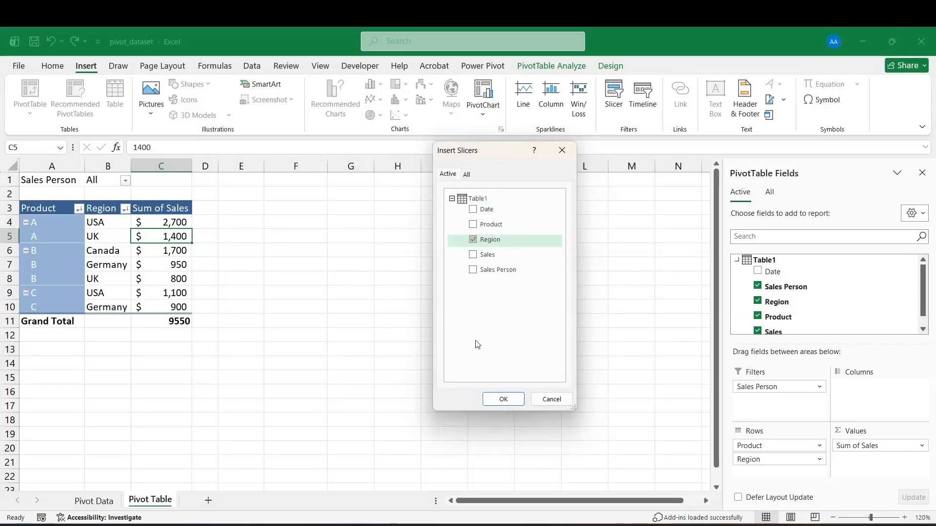
left_click(503, 401)
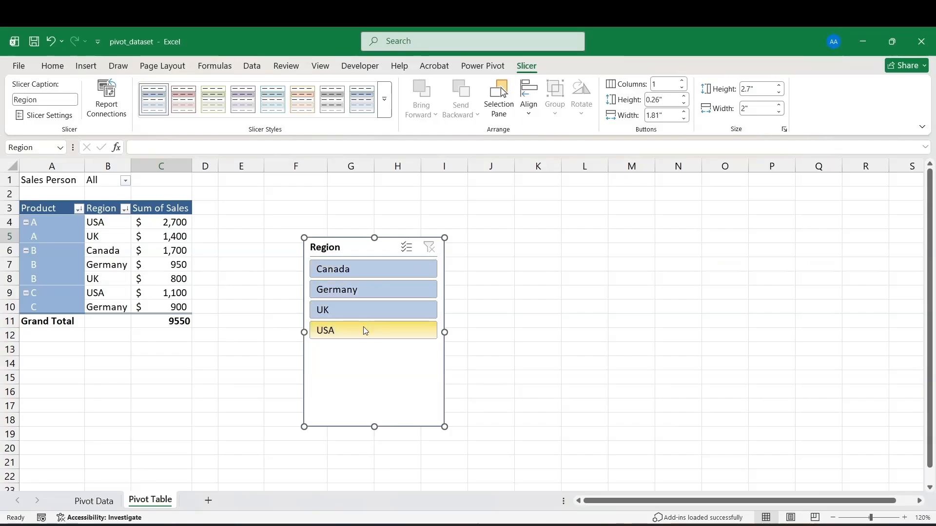
left_click_drag(374, 428, 376, 356)
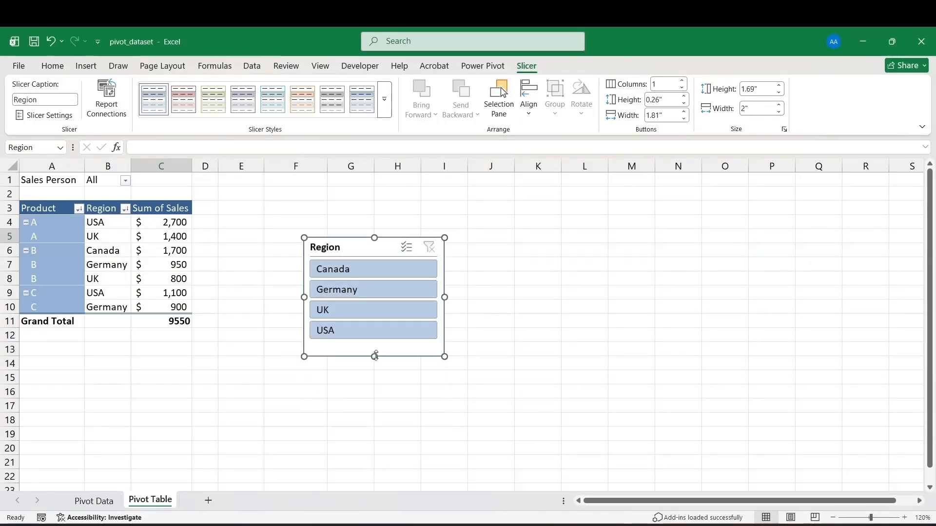
- Filter the PivotTable by Canada, Germany, UK and USA one at a time with the Region slicer, and clear the filter
left_click(368, 276)
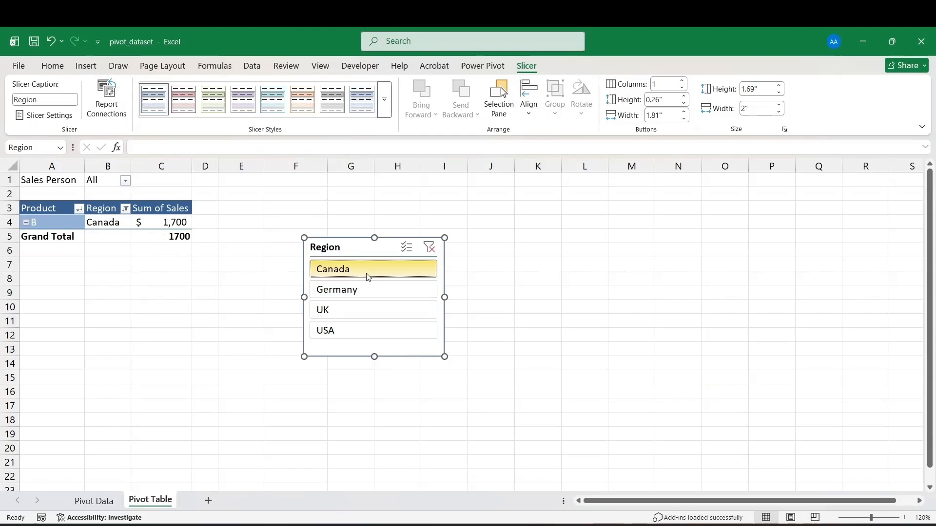
left_click(367, 291)
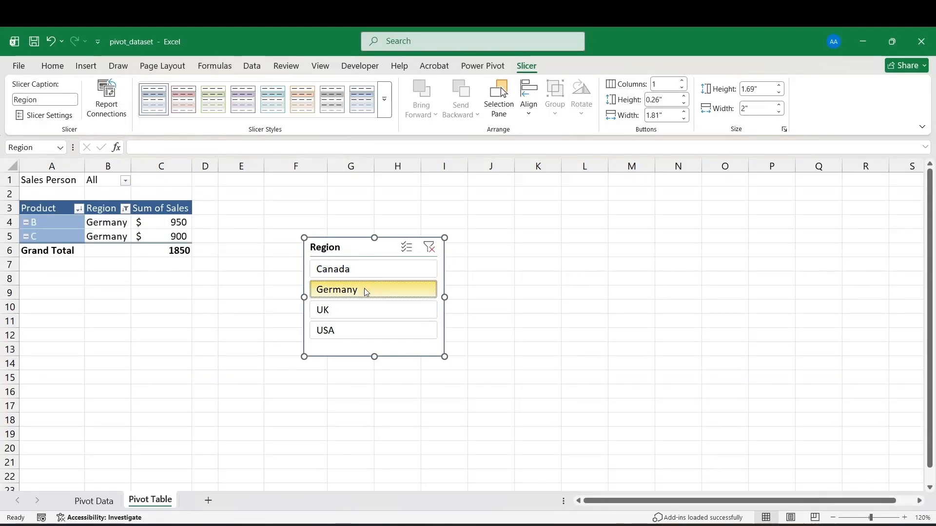
left_click(356, 309)
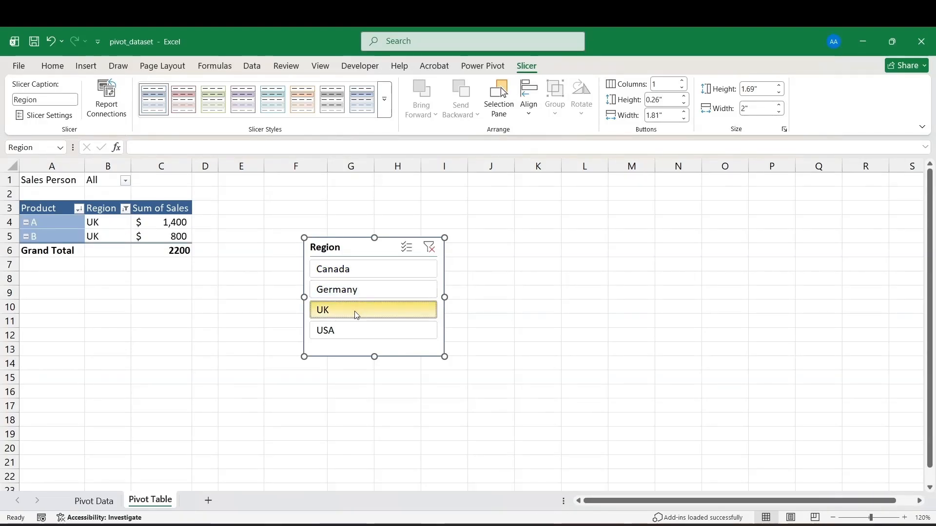
left_click(353, 330)
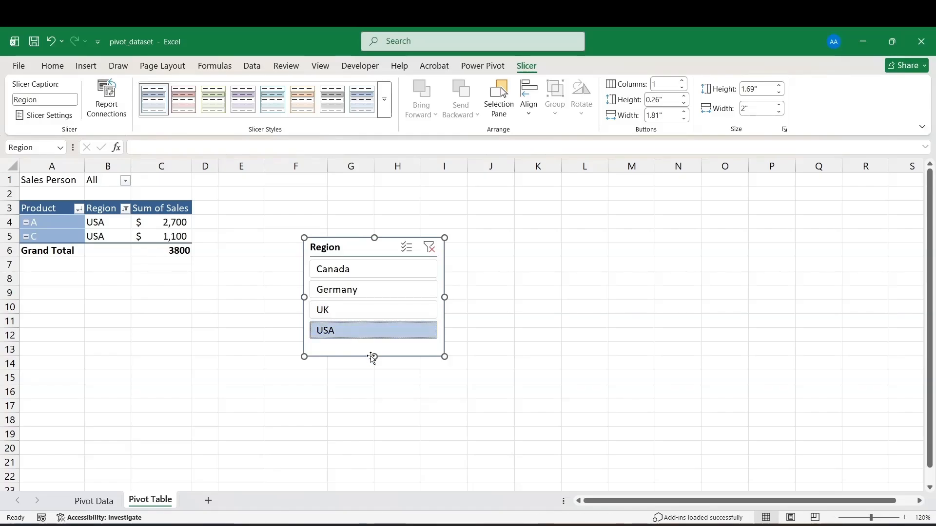
left_click(430, 249)
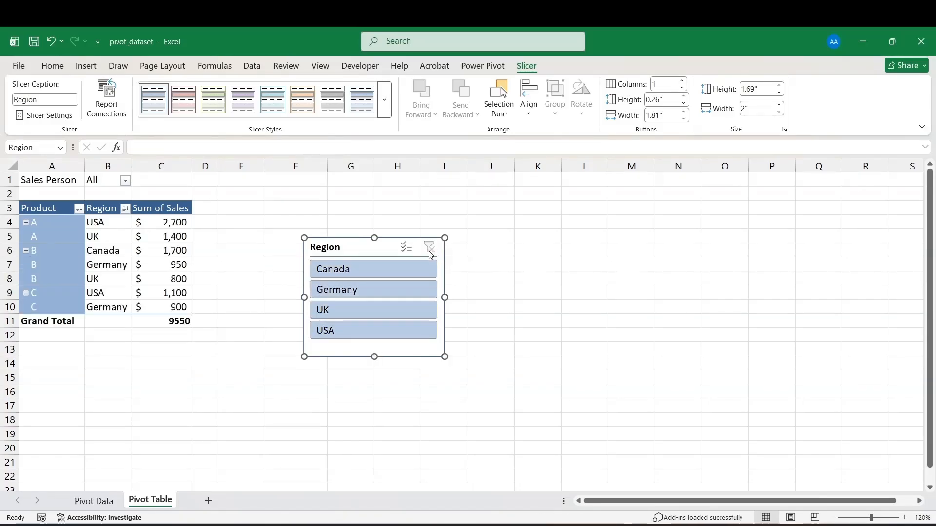
- Filter the PivotTable to Canada, Germany and UK together with the Region slicer, and clear the filter
left_click(359, 273)
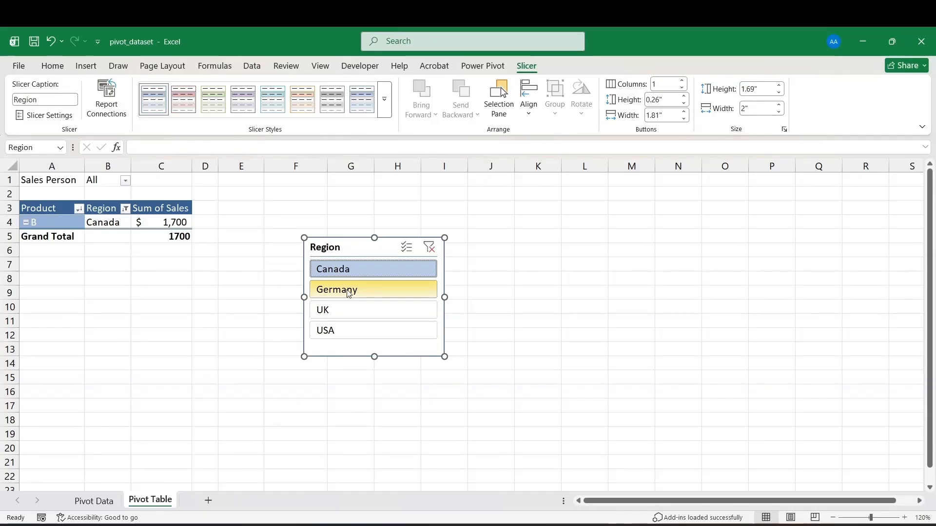
left_click(349, 292, "ctrl")
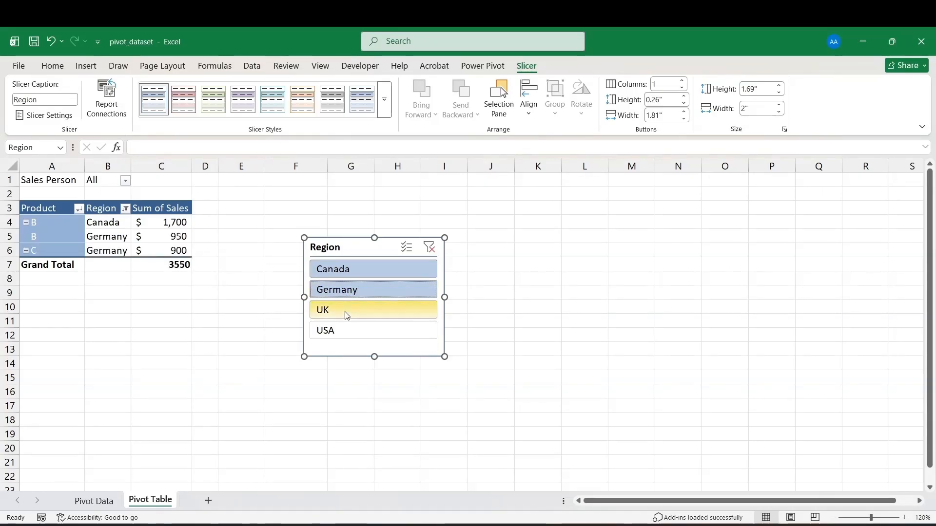
left_click(347, 314, "ctrl")
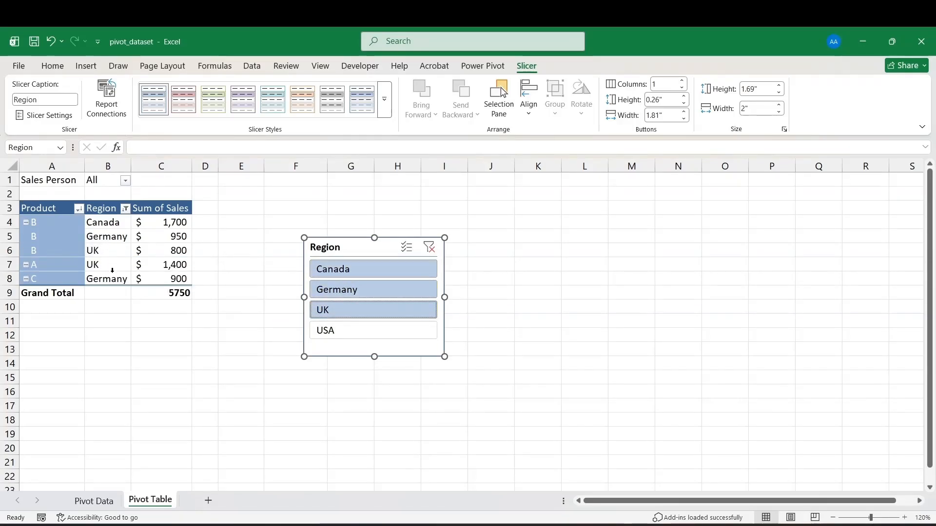
left_click(427, 249)
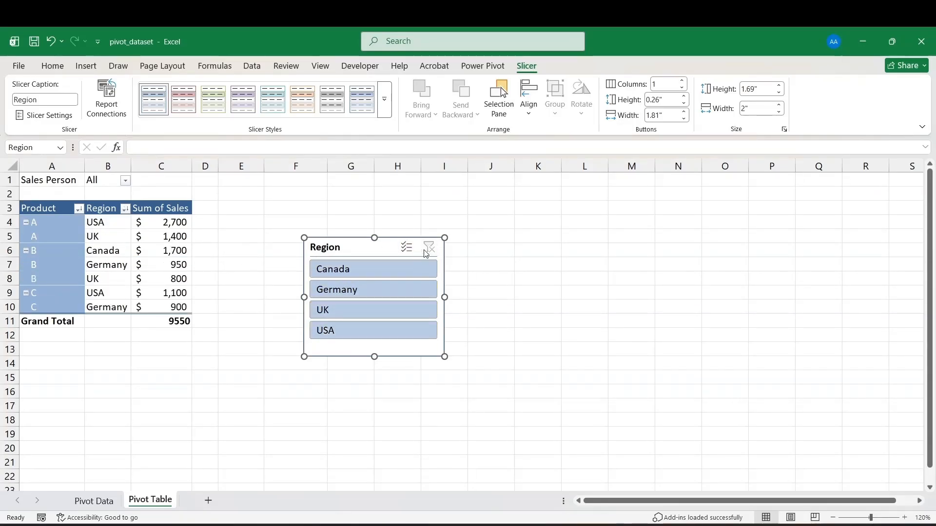
- Switch the Region slicer through Canada, Germany, UK, USA and back to Canada, and clear its filter
left_click(394, 268)
left_click(373, 287)
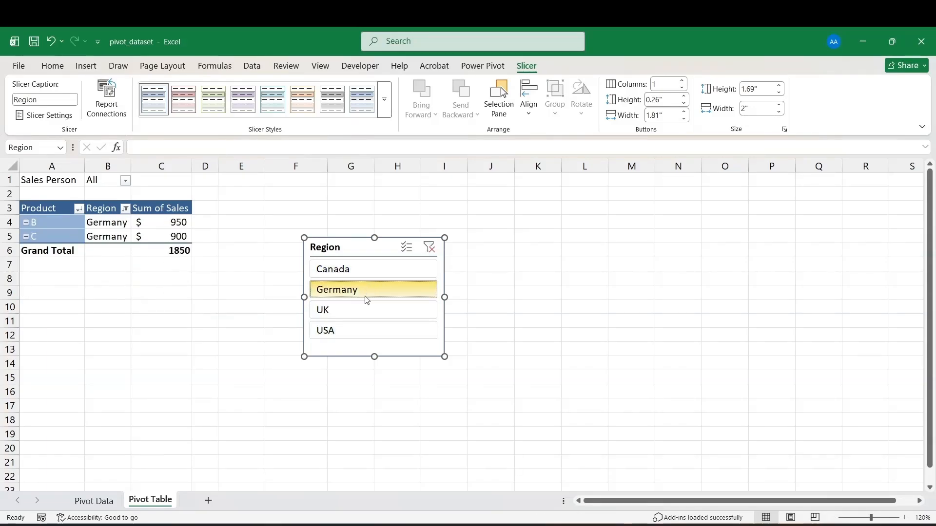
left_click(359, 310)
left_click(361, 328)
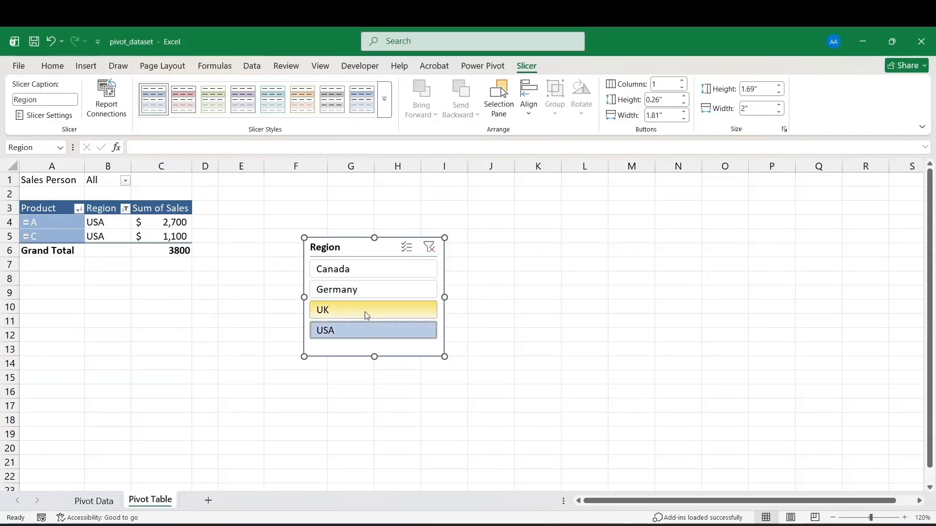
left_click(374, 278)
left_click(427, 249)
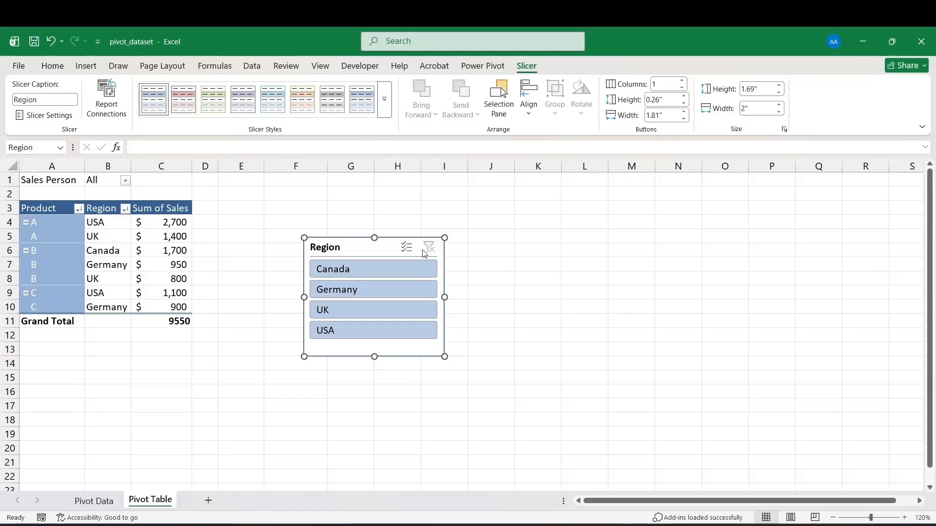
- Move the Region slicer closer to the PivotTable and insert a slicer for the Product field
left_click_drag(364, 248, 291, 250)
left_click(178, 252)
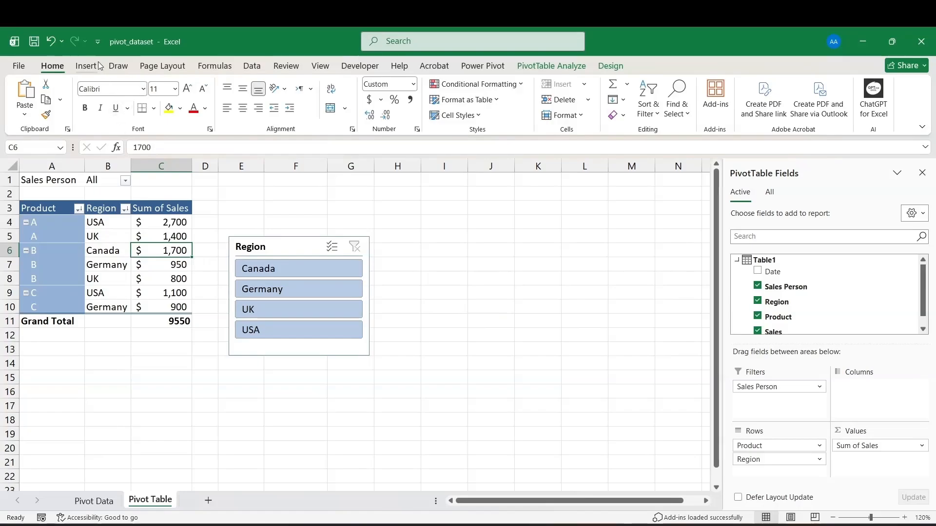
left_click(86, 66)
left_click(604, 98)
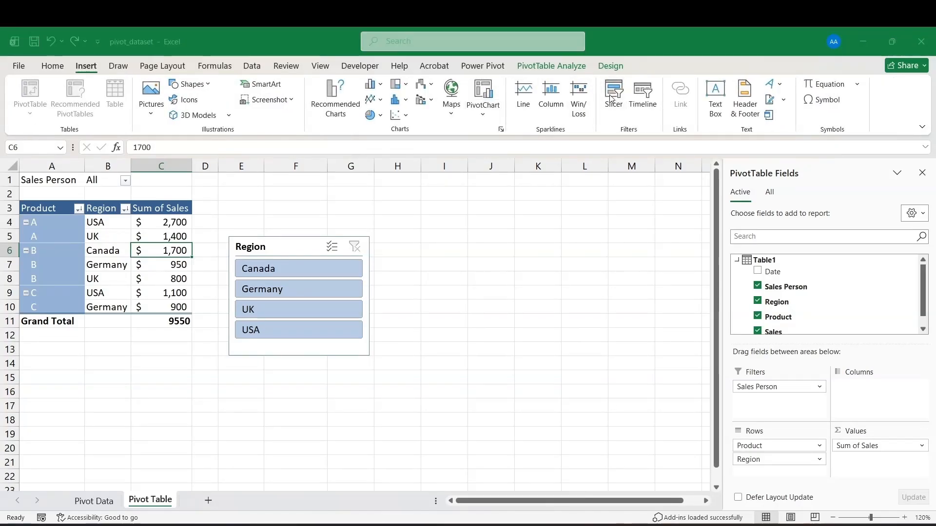
left_click(473, 225)
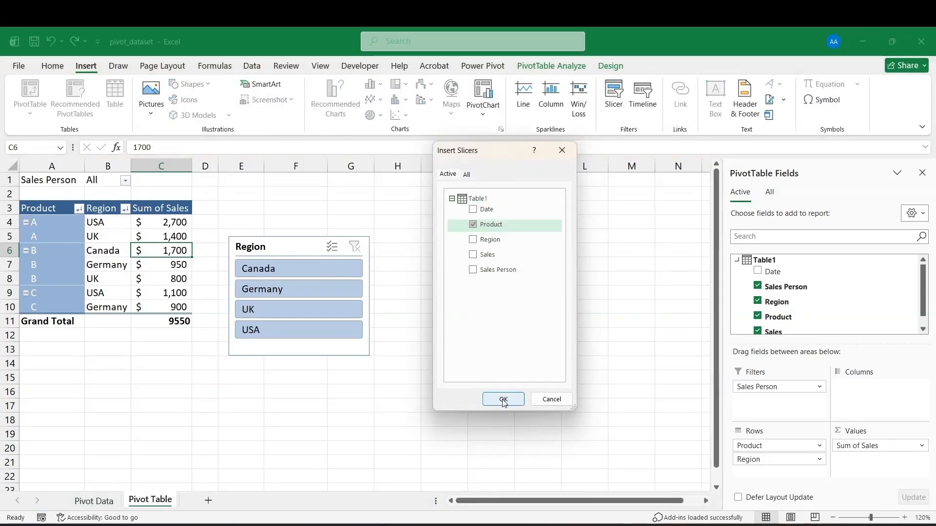
left_click(503, 401)
- Place the Product slicer on the right side of the Region slicer and shorten it to about 1.49" high
left_click_drag(367, 244, 460, 253)
left_click_drag(466, 433, 456, 379)
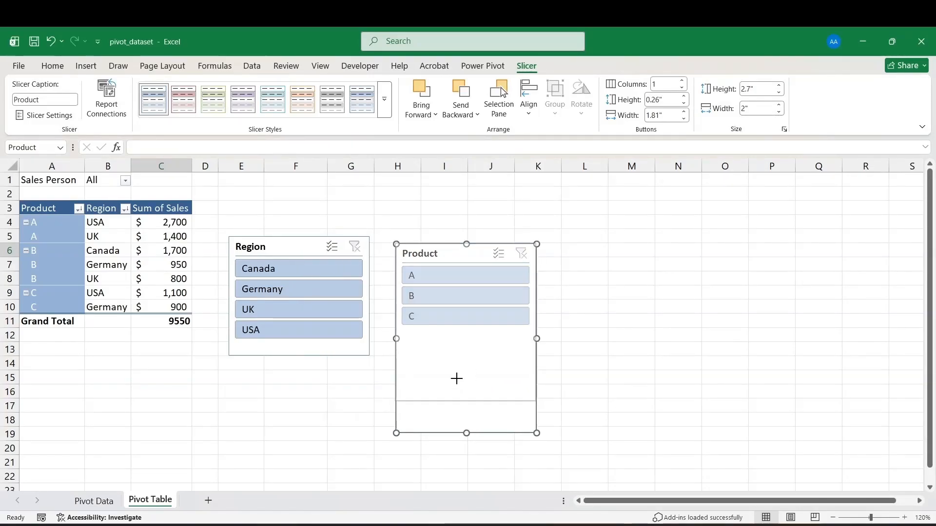
left_click_drag(451, 346, 451, 348)
- Filter the PivotTable with both slicers to product A with UK, product B with Germany, and products C and A for Germany
left_click(436, 276)
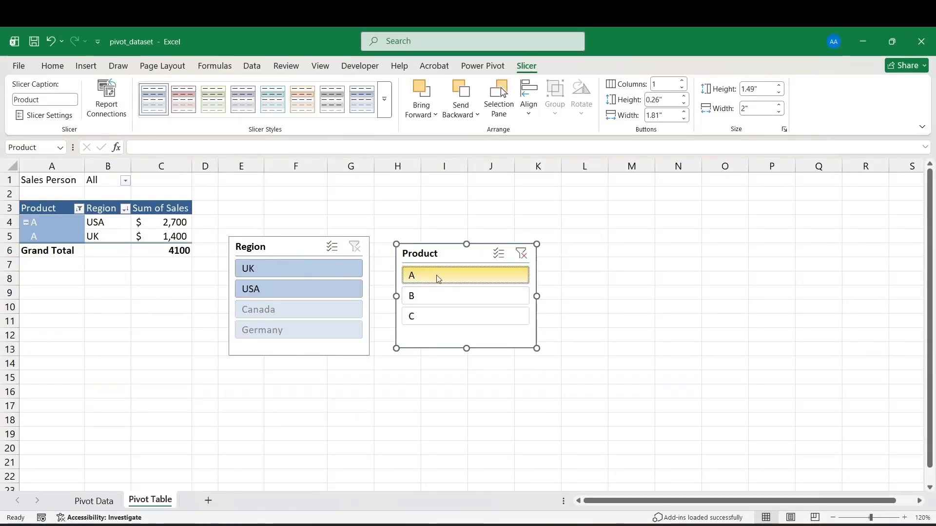
left_click(316, 276)
left_click(451, 296)
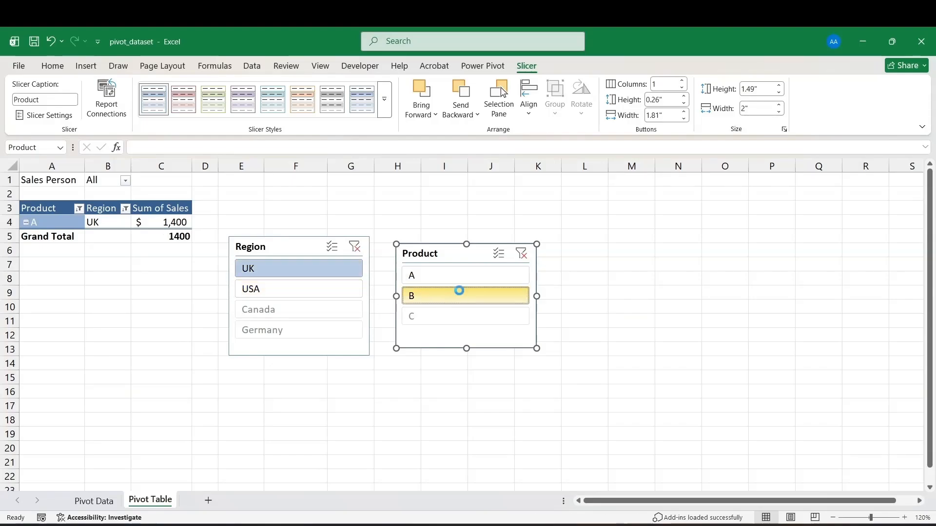
left_click(325, 287)
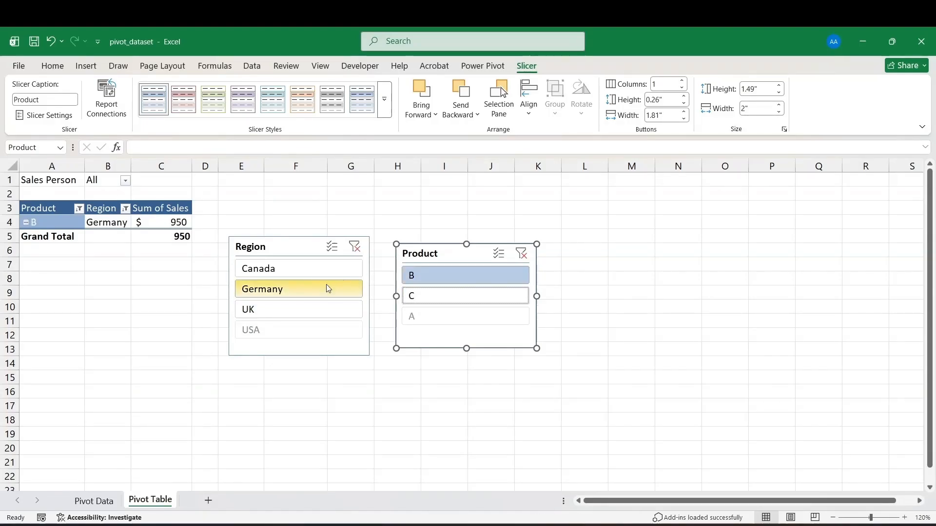
left_click(444, 295)
left_click(440, 312)
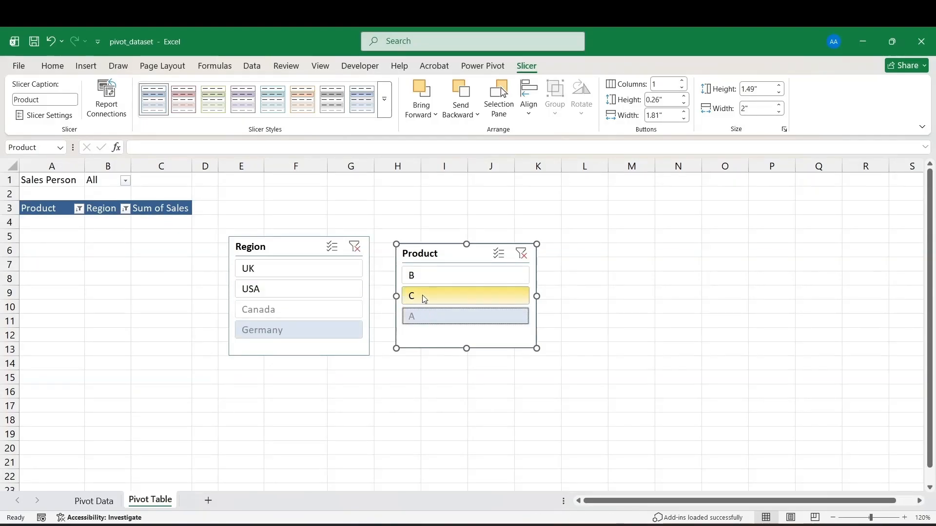
- Filter to product C while alternating the Region slicer between USA and Germany, switch to product B, and clear the Region filter
left_click(423, 296)
left_click(324, 289)
left_click(320, 271)
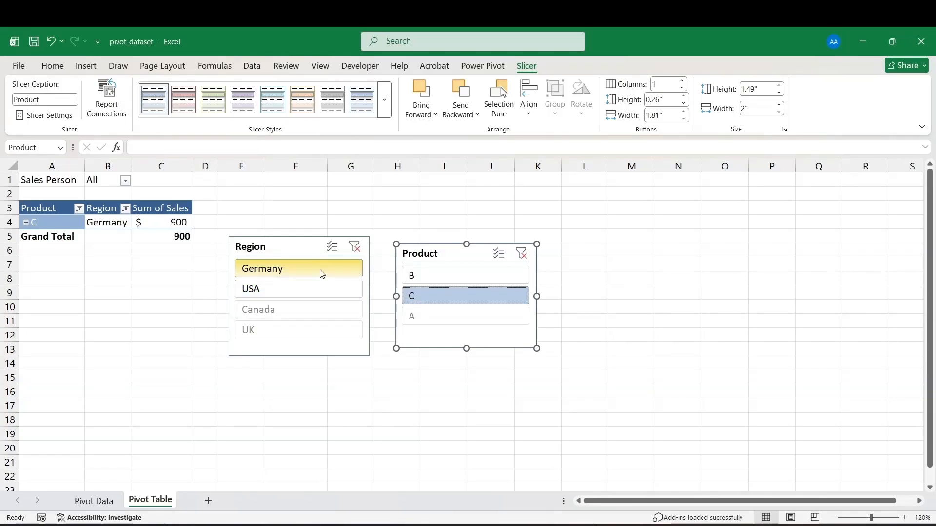
left_click(321, 292)
left_click(320, 274)
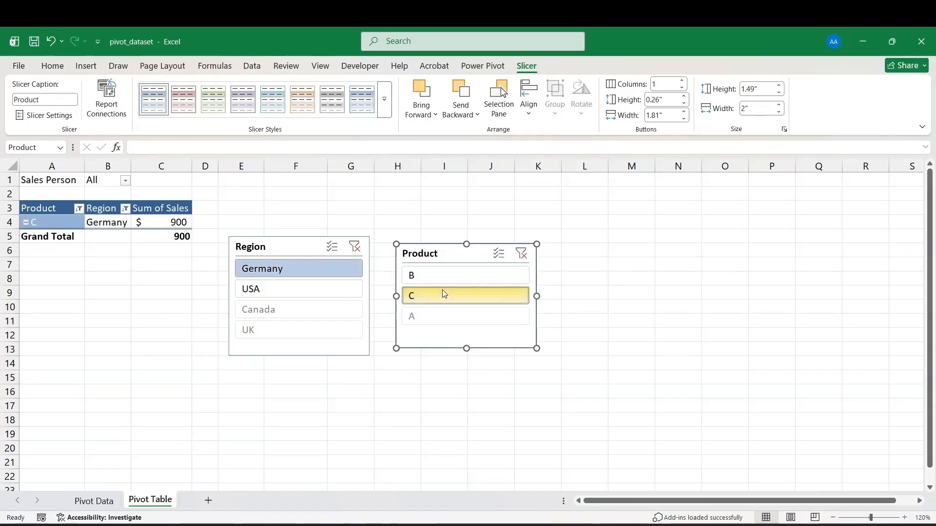
left_click(445, 277)
left_click(355, 247)
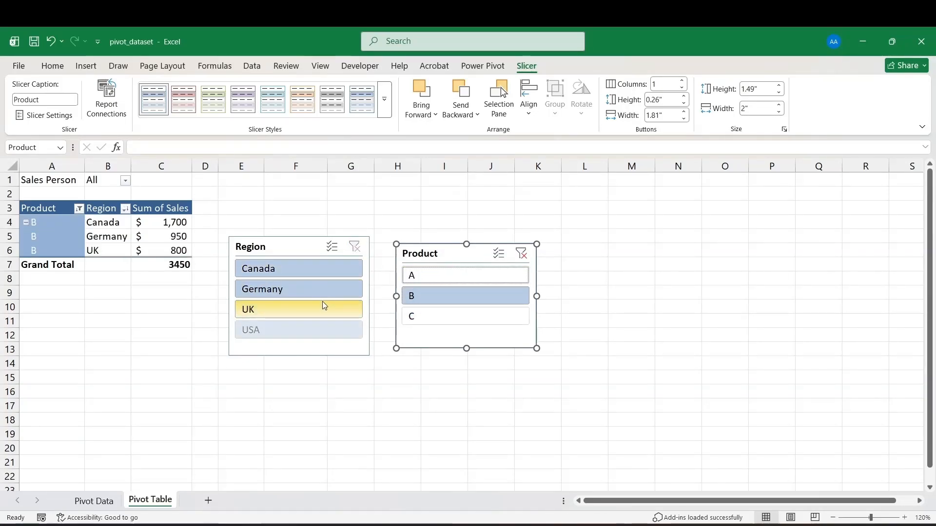
- Filter the PivotTable to region UK and switch the Product slicer from A to C
left_click(324, 310)
left_click(433, 276)
left_click(433, 316)
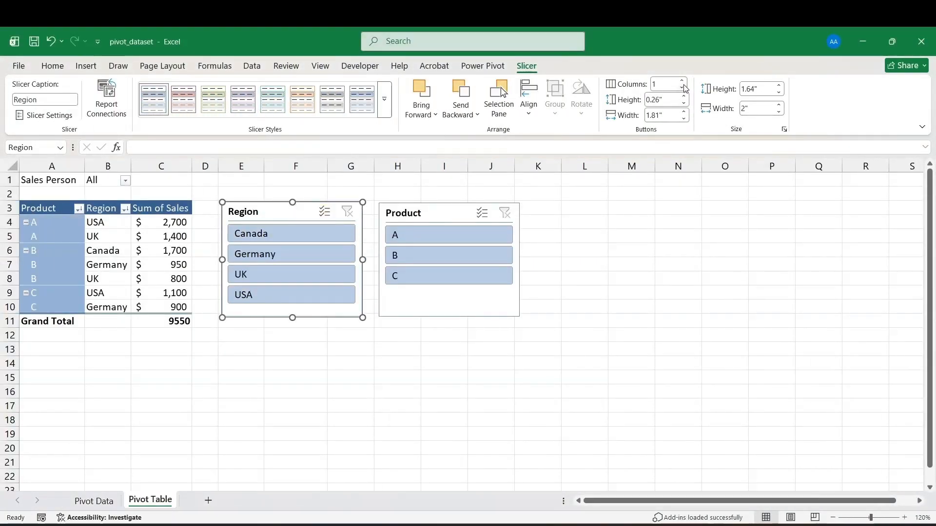
- Arrange the Region slicer's buttons in 4 columns and resize the slicer to about 0.96" high and 2.28" wide
double_click(663, 84)
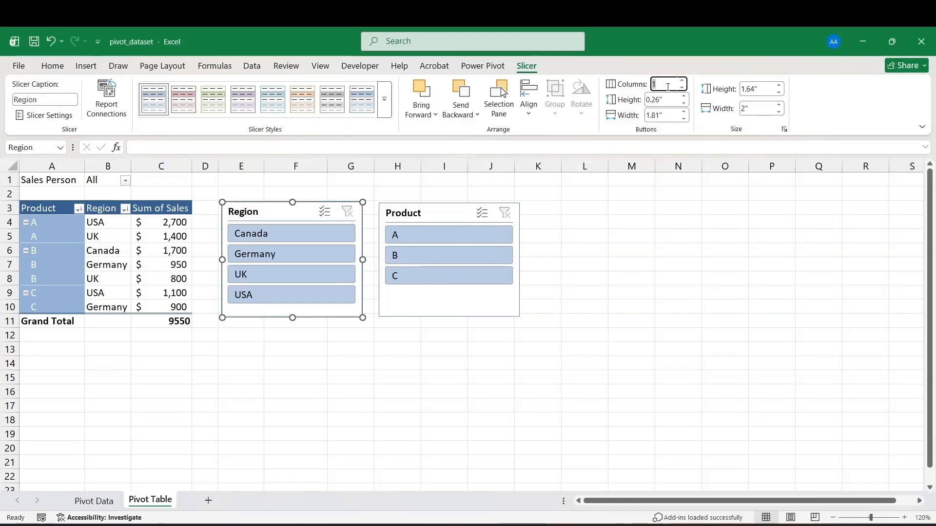
key("Return")
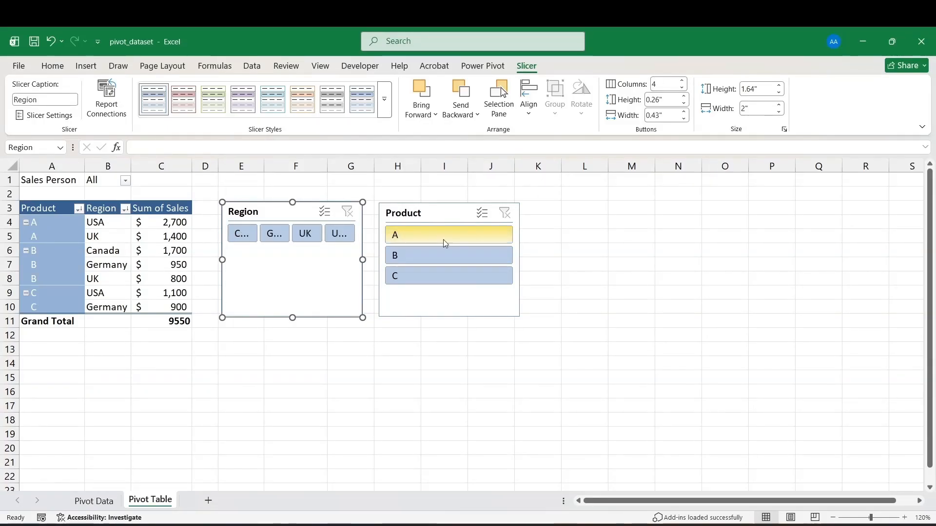
left_click_drag(293, 317, 302, 263)
left_click_drag(365, 263, 382, 269)
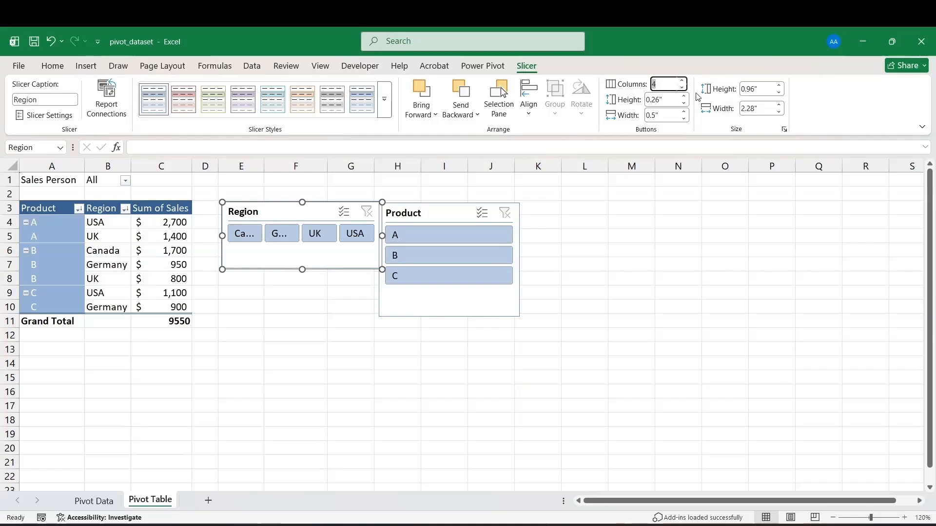
- Set the Region slicer to 2 columns, move it closer to the PivotTable, and make it about 1.05" high
left_click(682, 87)
left_click(682, 87)
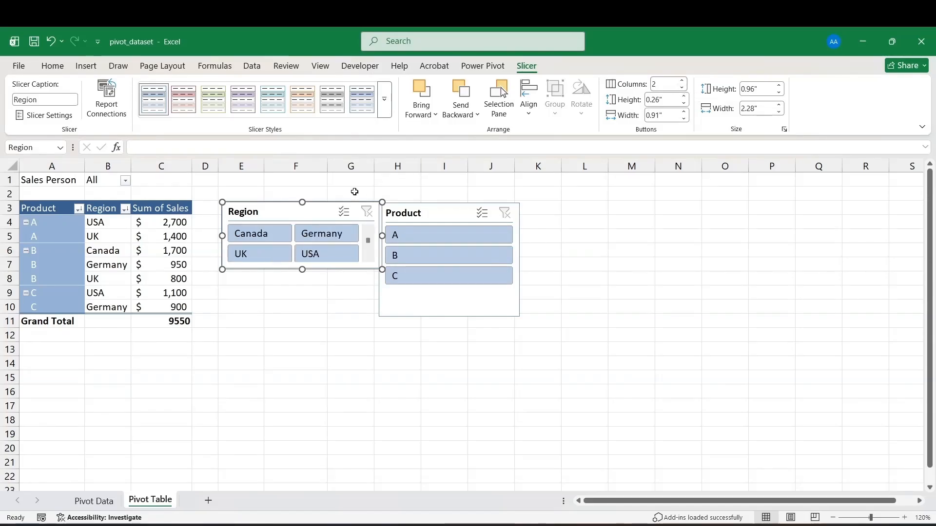
left_click_drag(293, 213, 278, 201)
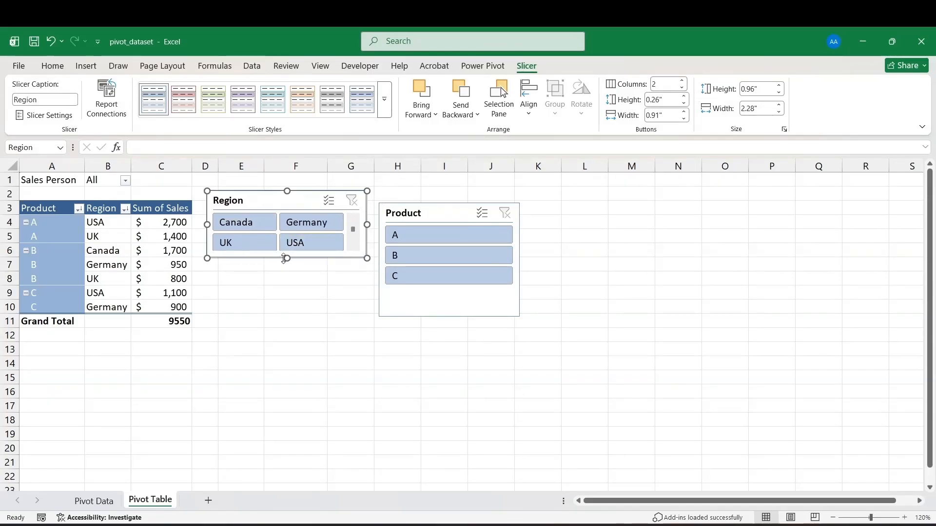
left_click_drag(286, 259, 287, 265)
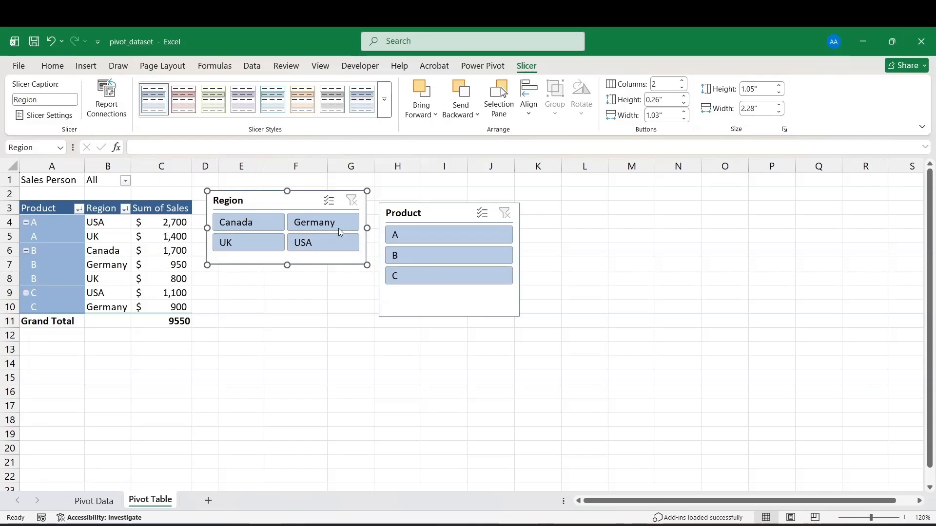
- Move the Product slicer up beside the Region slicer and arrange its buttons in 3 columns
left_click_drag(426, 214, 424, 206)
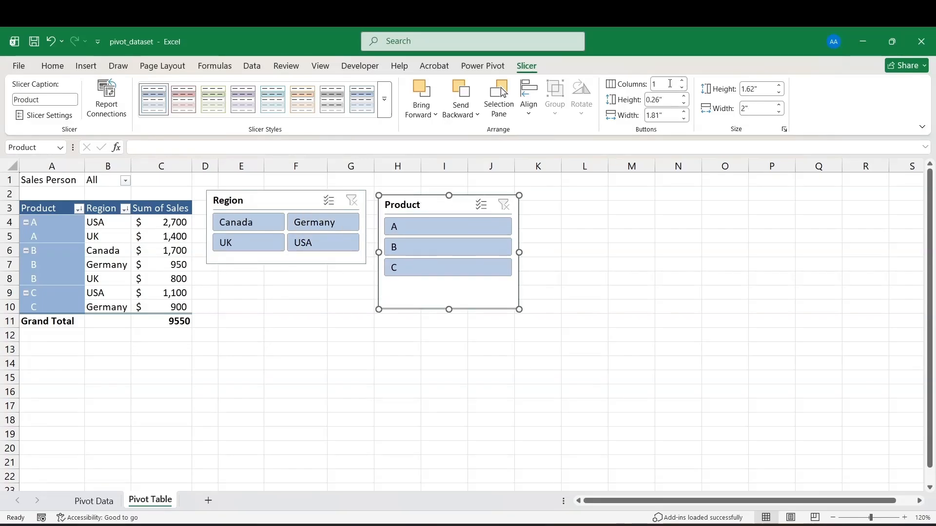
left_click(684, 82)
left_click(684, 81)
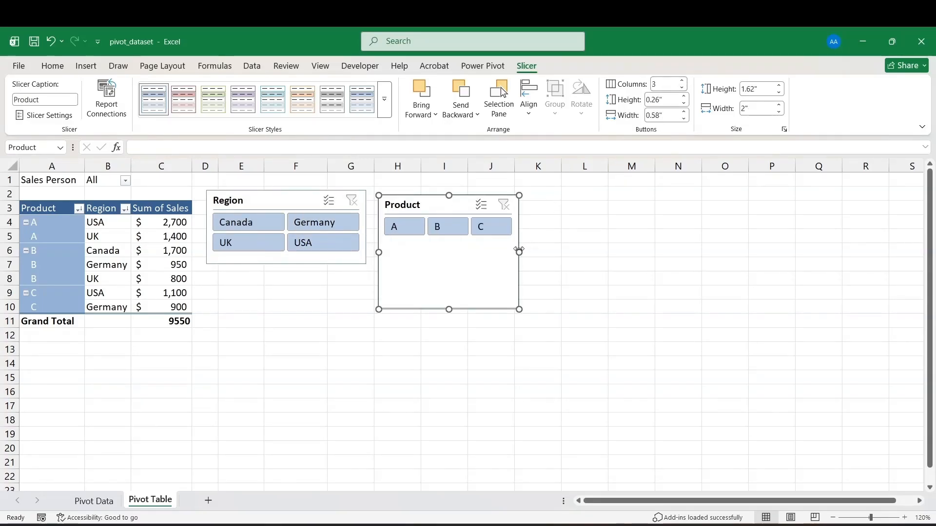
- Widen the Product slicer to about 2.35", shorten it to fit its single button row, and nudge the Region slicer upward
left_click_drag(519, 250, 552, 251)
left_click_drag(551, 252, 544, 252)
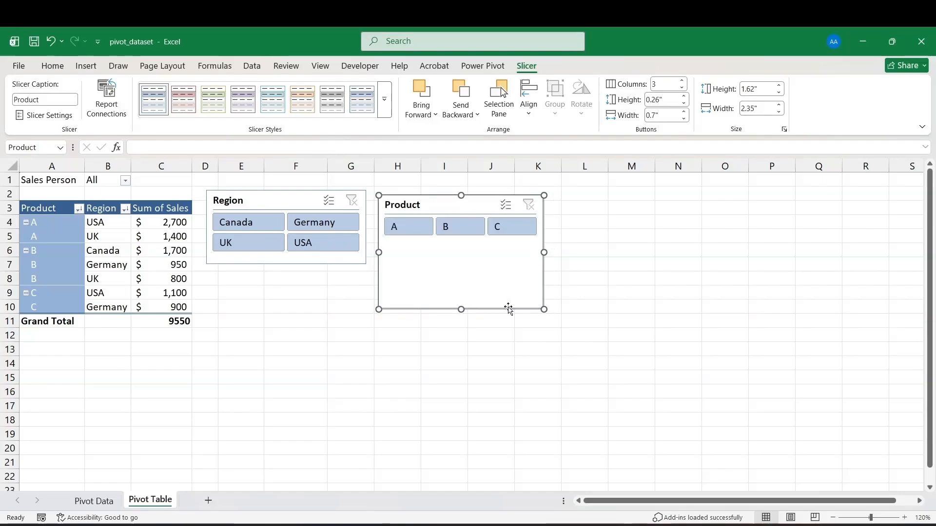
left_click_drag(460, 308, 461, 262)
left_click(450, 290)
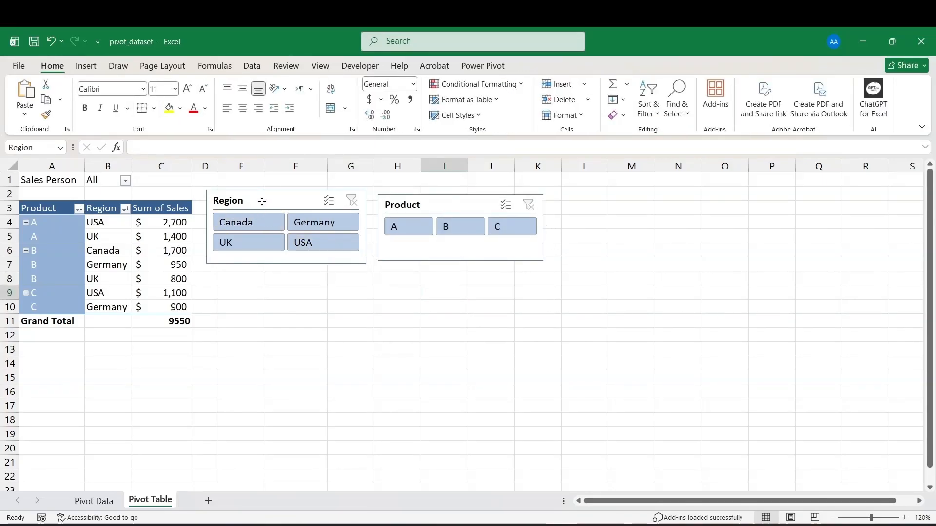
left_click_drag(261, 200, 264, 193)
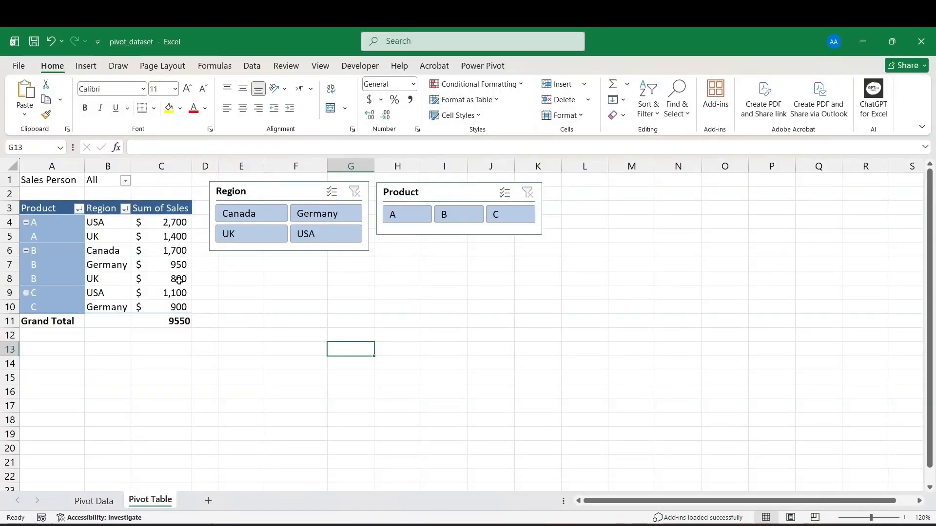
- Insert a timeline for the PivotTable's Date field
mouse_move(173, 278)
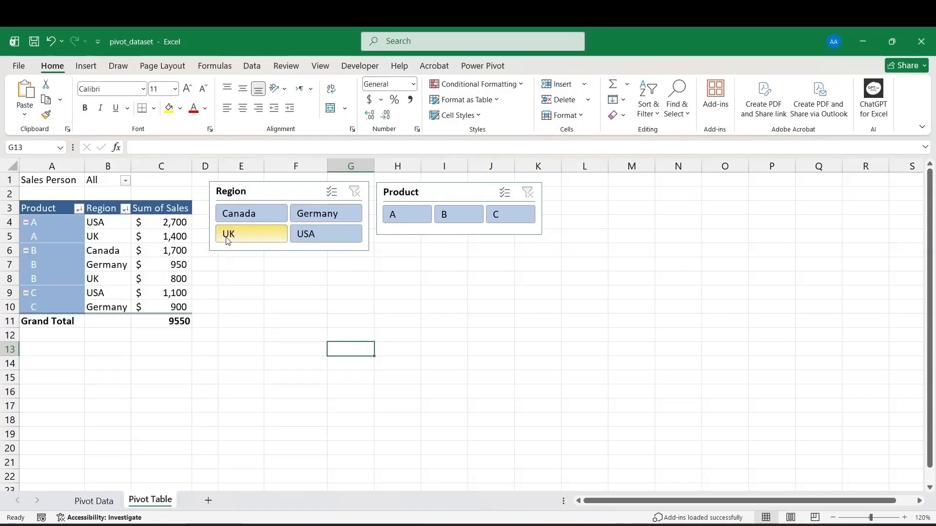
left_click(166, 250)
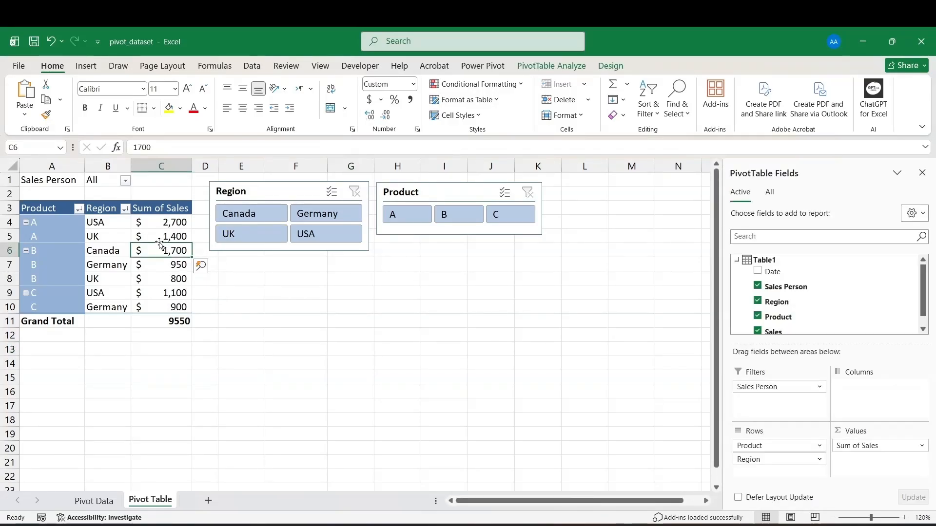
left_click(85, 66)
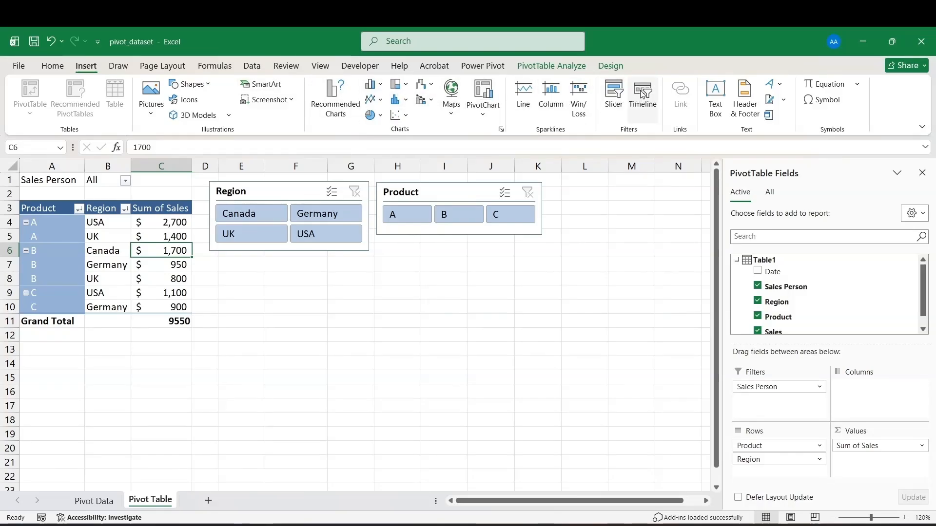
left_click(644, 108)
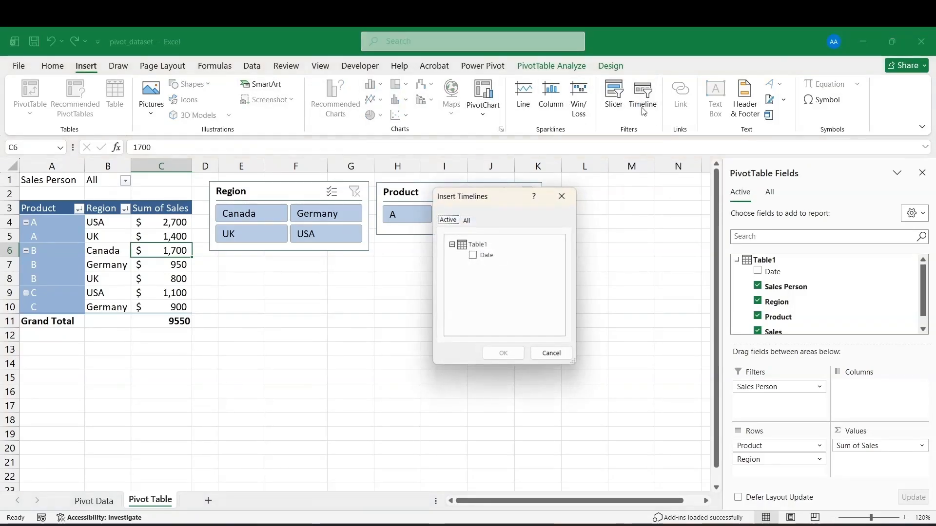
left_click(474, 255)
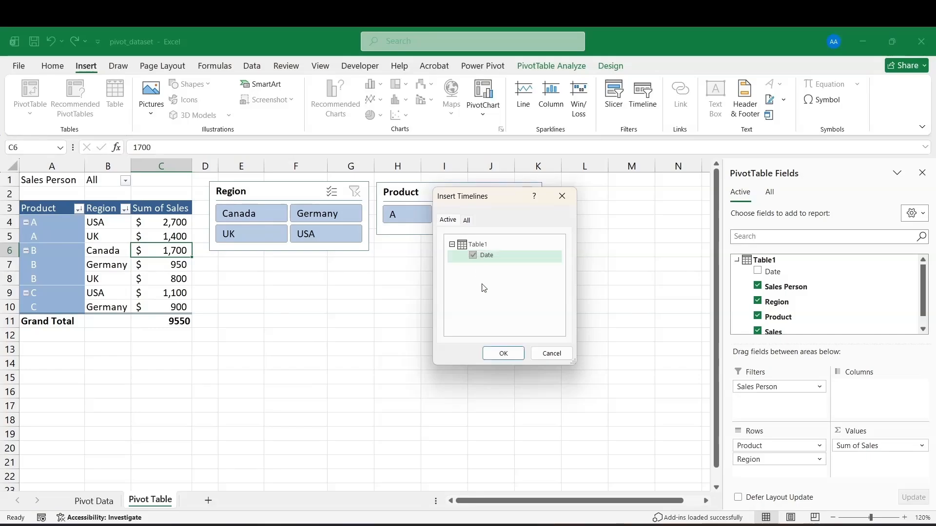
left_click(503, 357)
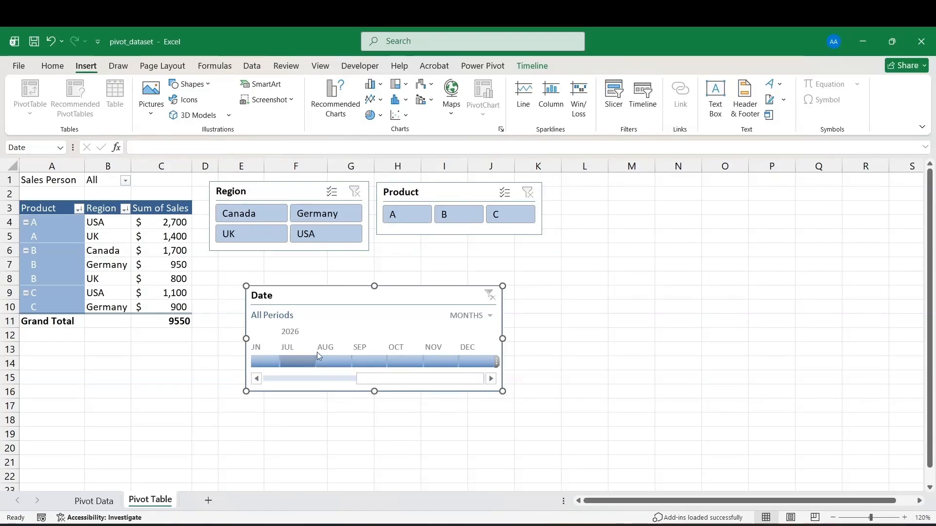
- Switch the Date timeline's time level to quarters, years, and back to months
left_click(465, 312)
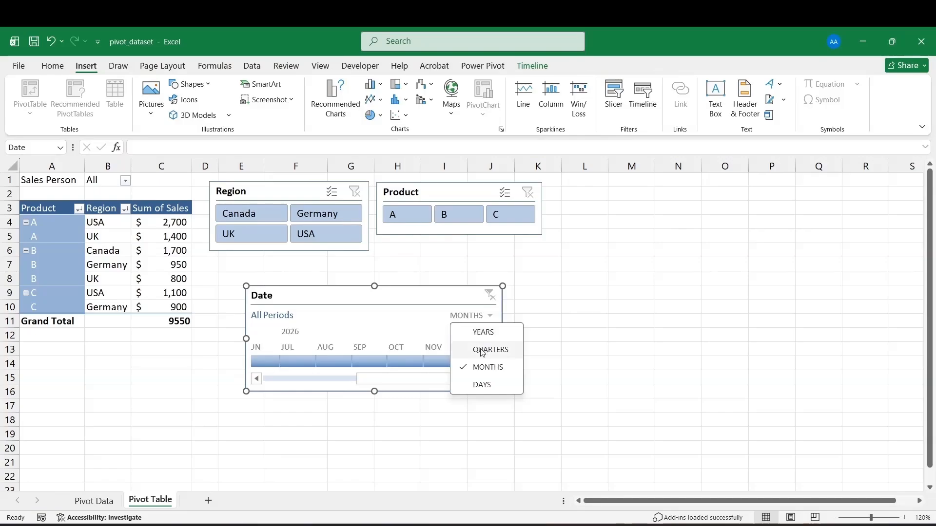
left_click(480, 348)
left_click(477, 316)
left_click(482, 332)
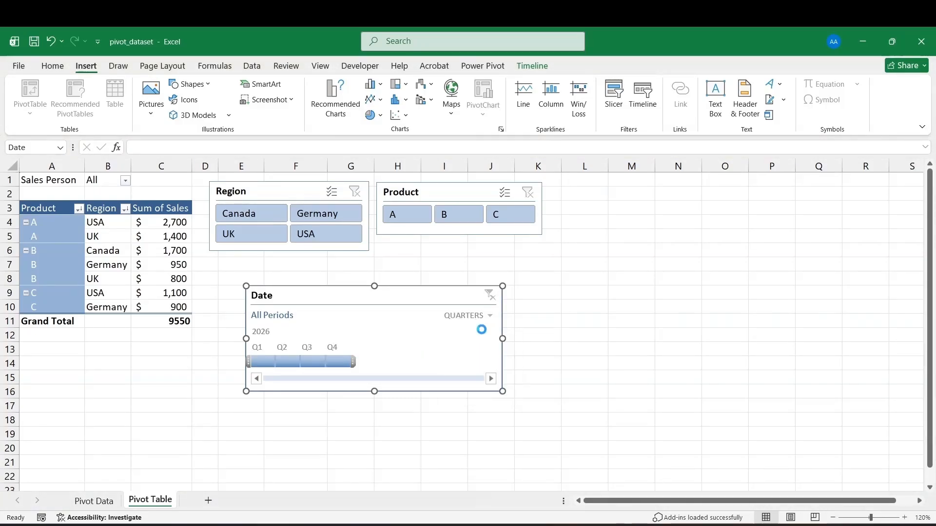
left_click(477, 316)
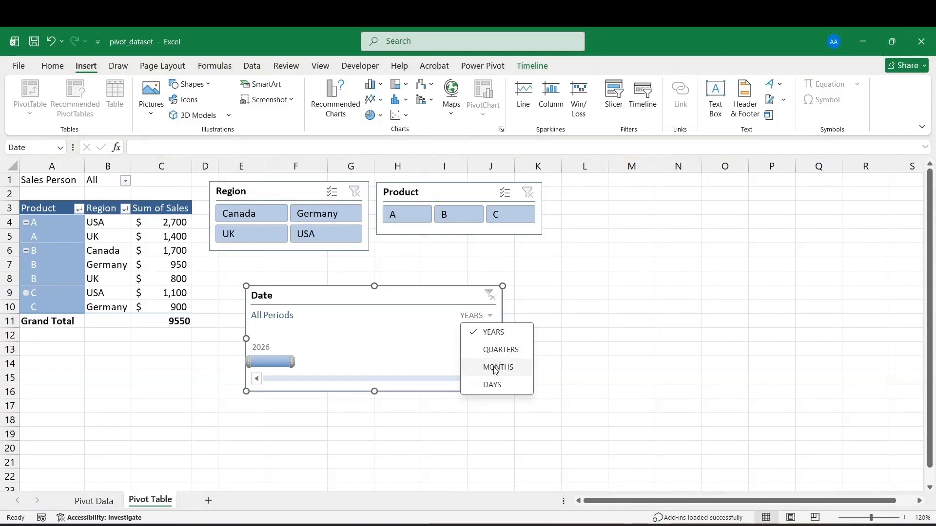
left_click(496, 368)
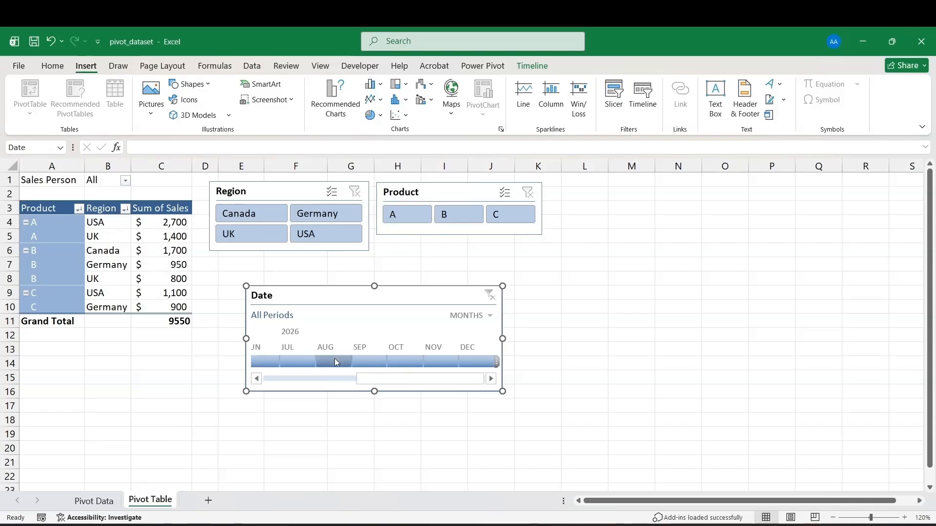
- Filter the PivotTable with the Date timeline to August–October 2026, July–December 2026, and June 2026 in turn
left_click_drag(334, 361, 410, 356)
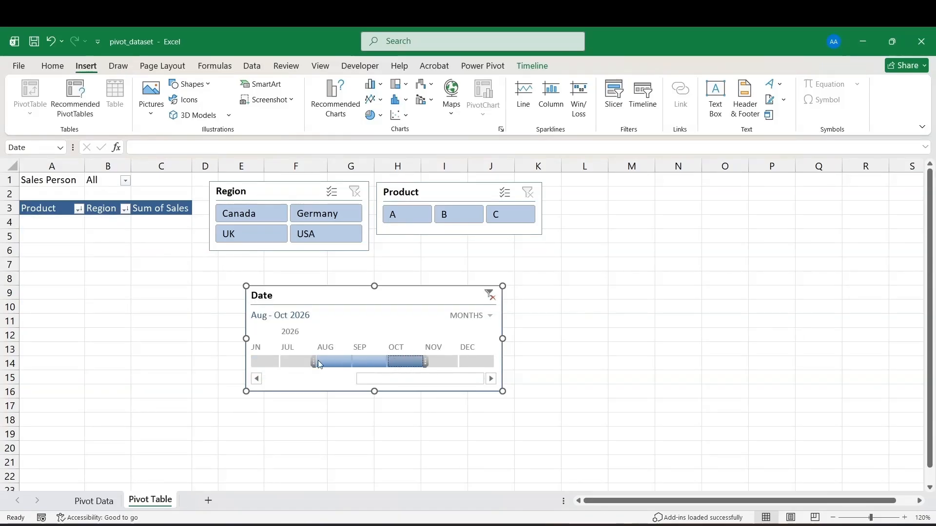
left_click(300, 365)
left_click_drag(300, 366, 480, 361)
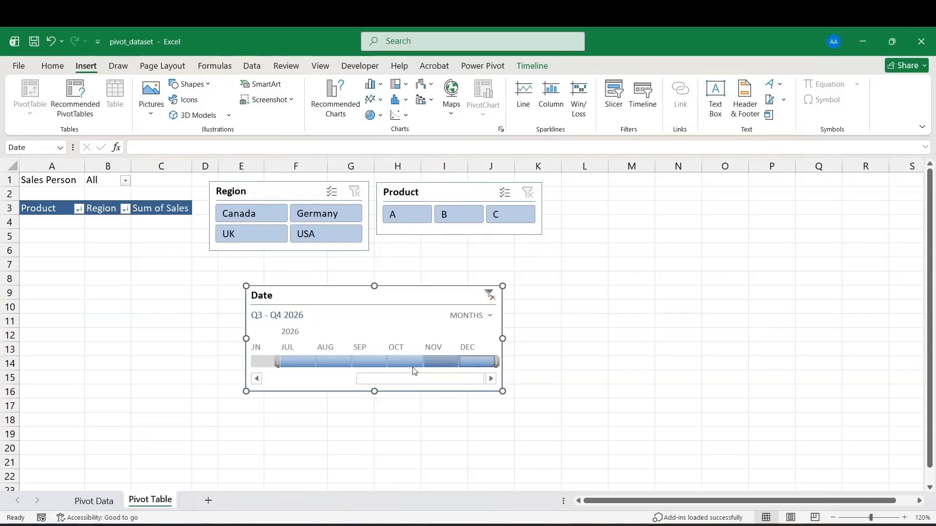
left_click(273, 361)
- Filter the PivotTable with the Date timeline to February 2026, and switch to January 2026
left_click(257, 378)
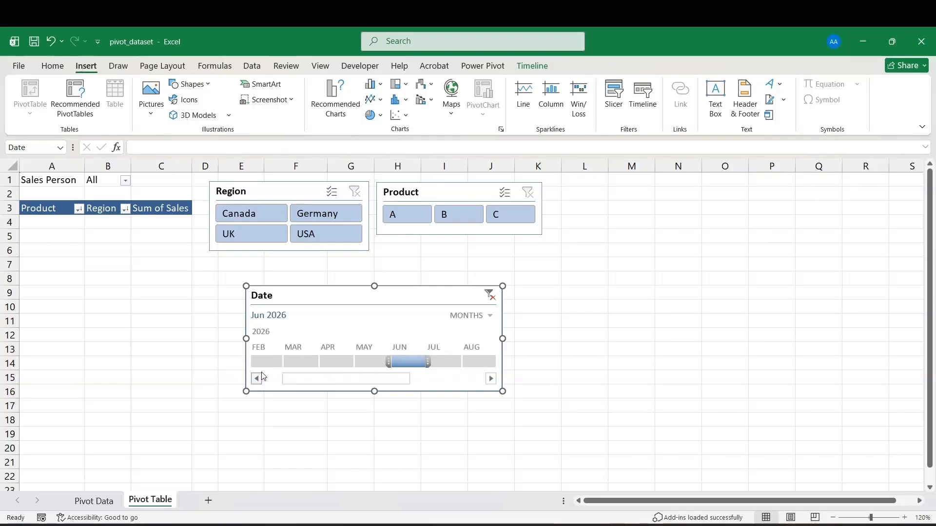
left_click(266, 362)
left_click(257, 379)
left_click(268, 362)
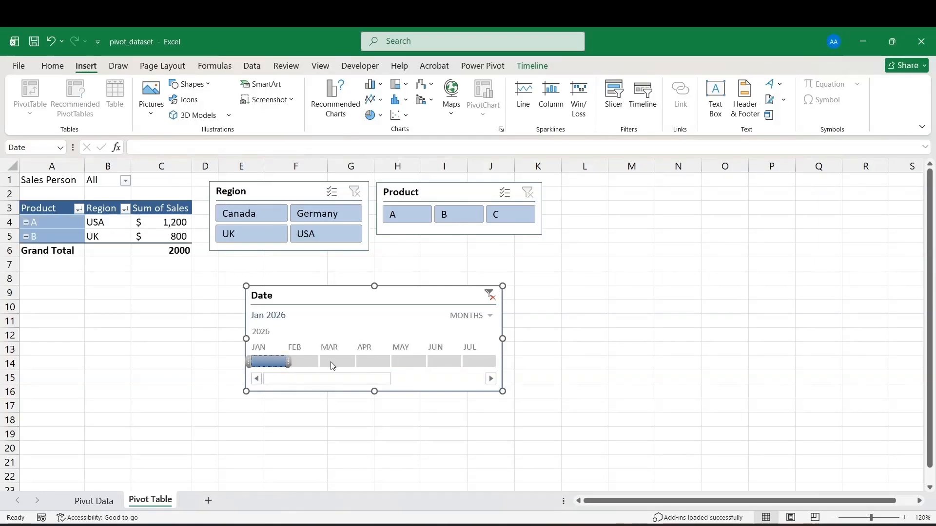
- Switch the Date timeline through March, February and January 2026, and extend the selected period to January–March 2026
left_click(331, 362)
left_click(302, 361)
left_click(276, 362)
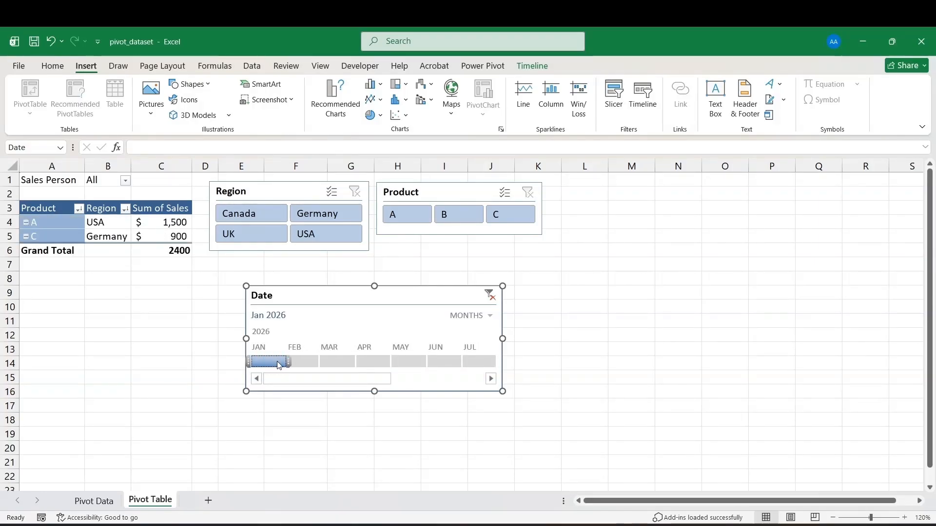
left_click_drag(277, 362, 251, 365)
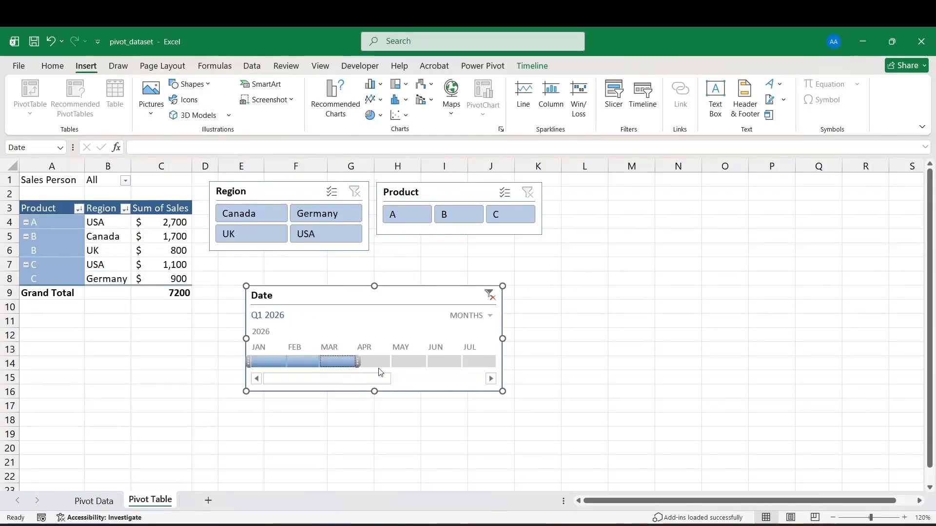
- Clear the Date timeline's filter, and filter the PivotTable to January and February 2026 in turn
left_click(489, 295)
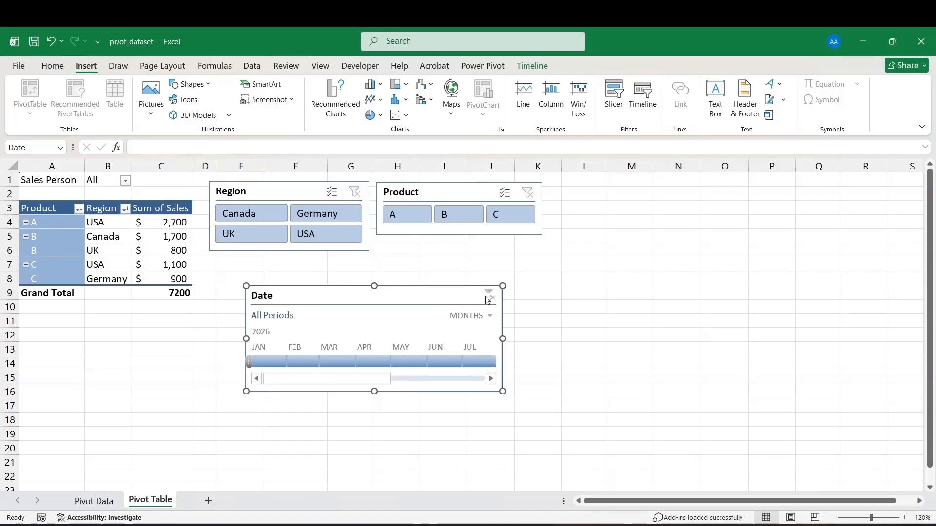
left_click(287, 363)
left_click_drag(287, 365, 303, 366)
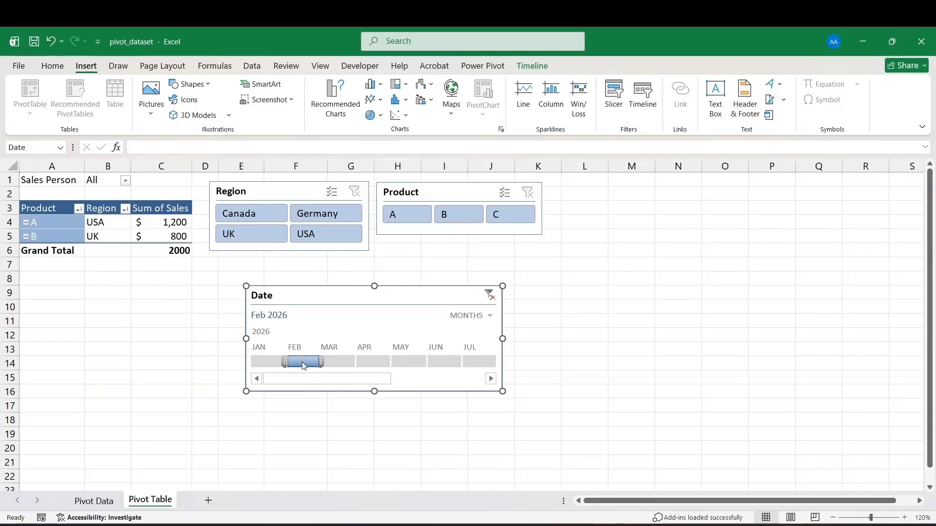
- Switch the Date timeline to quarters, filter the PivotTable to Q1 and Q2 2026, and return the time level to months
left_click(476, 317)
left_click(483, 349)
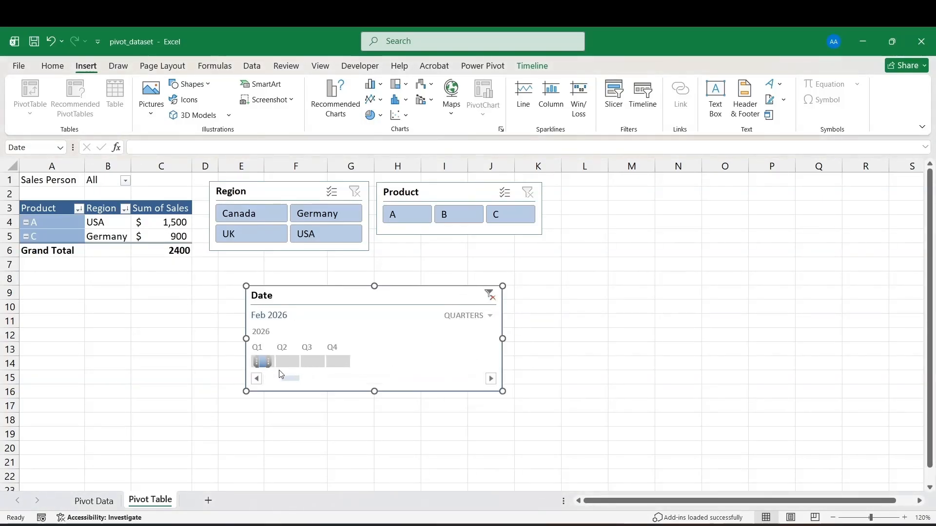
left_click(267, 364)
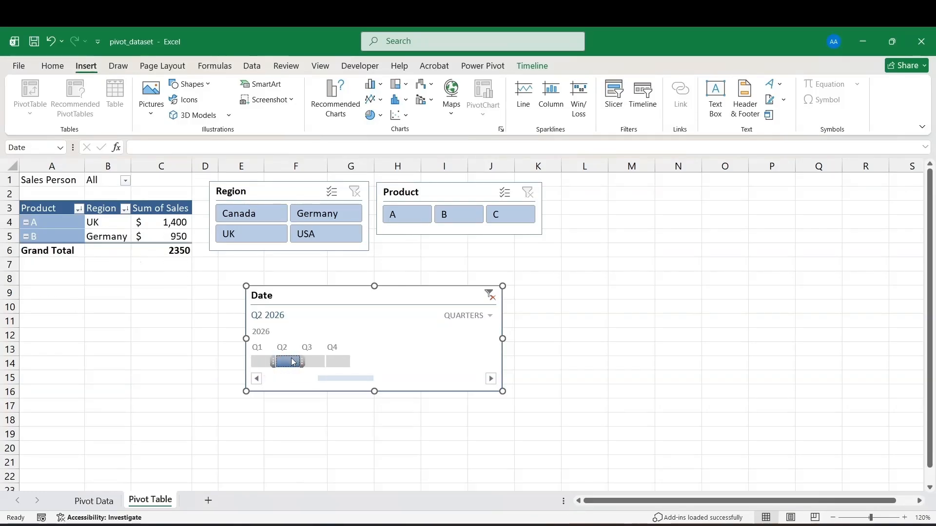
left_click(468, 316)
left_click(481, 367)
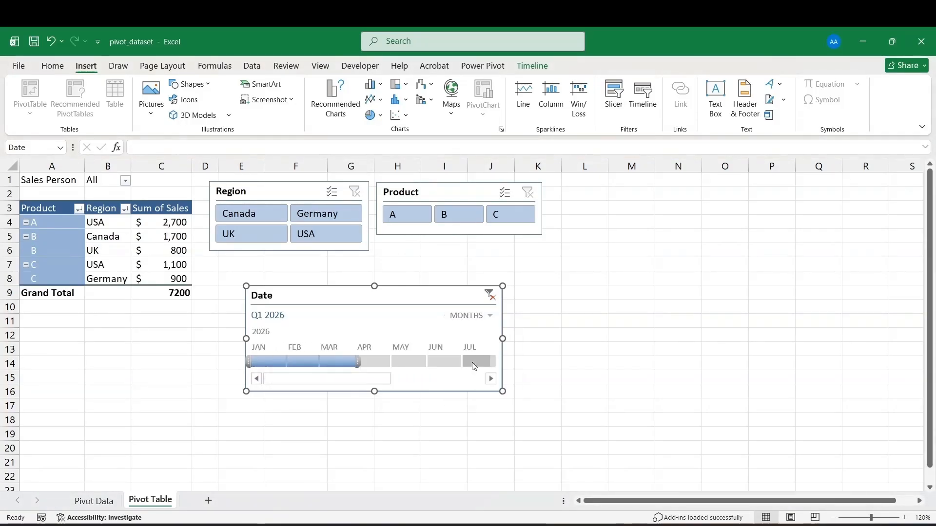
- Switch the Date timeline to years and back to months, and filter the PivotTable to January, February and March 2026 in turn
left_click(472, 315)
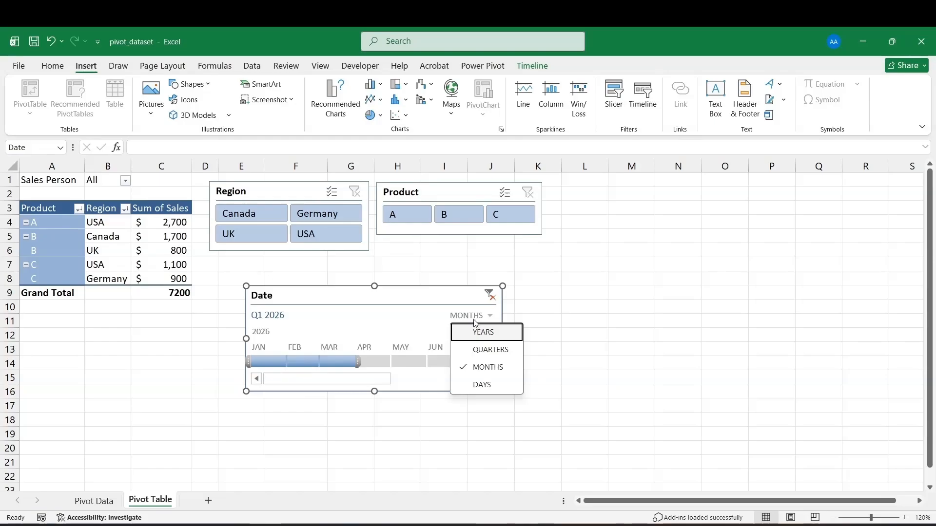
left_click(477, 332)
left_click(477, 316)
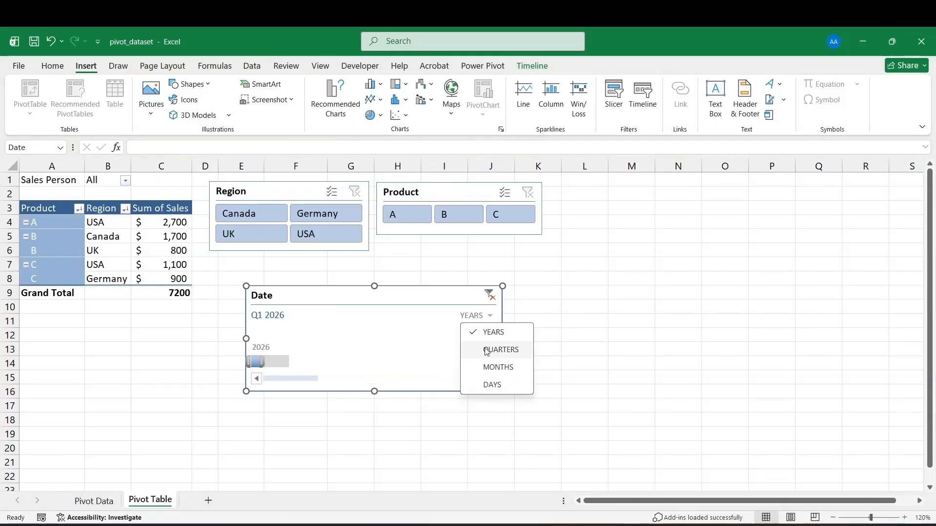
left_click(493, 367)
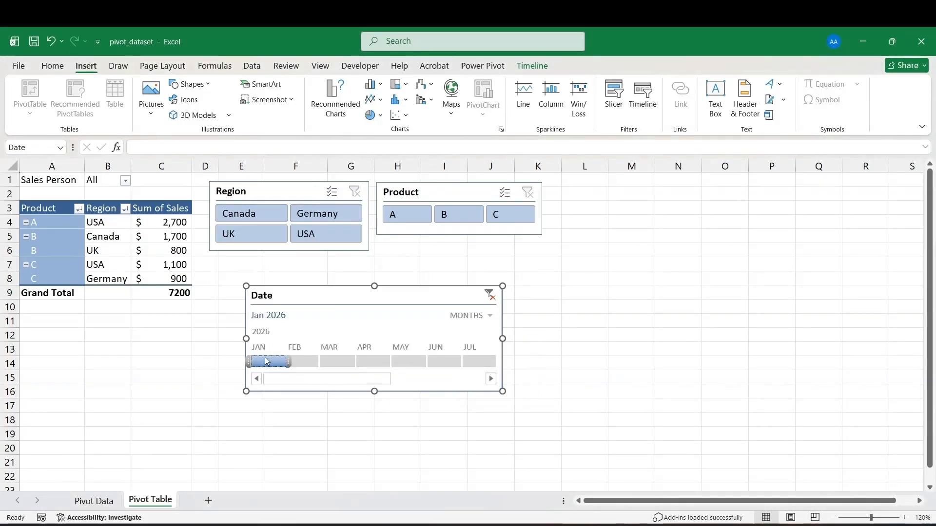
left_click(303, 362)
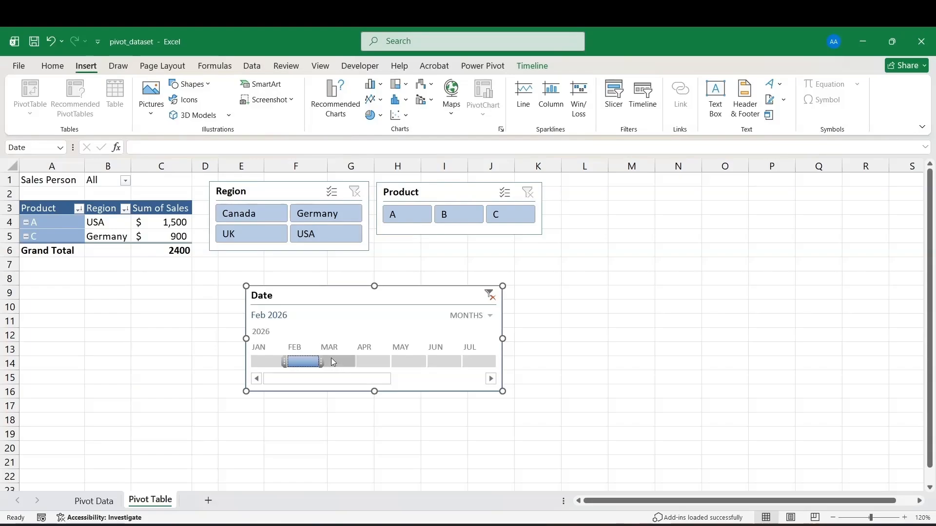
left_click(333, 362)
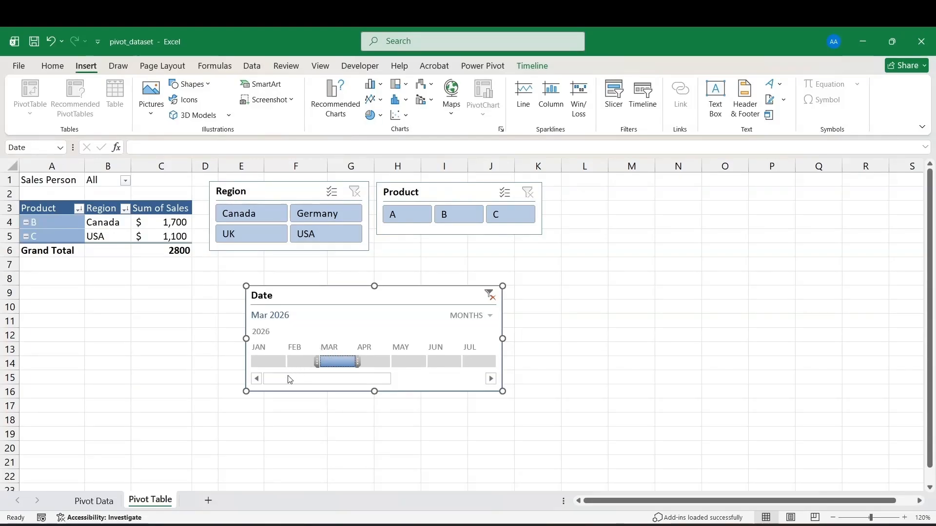
- Check the number format of the cells in the Date column of the Pivot Data sheet
left_click(112, 505)
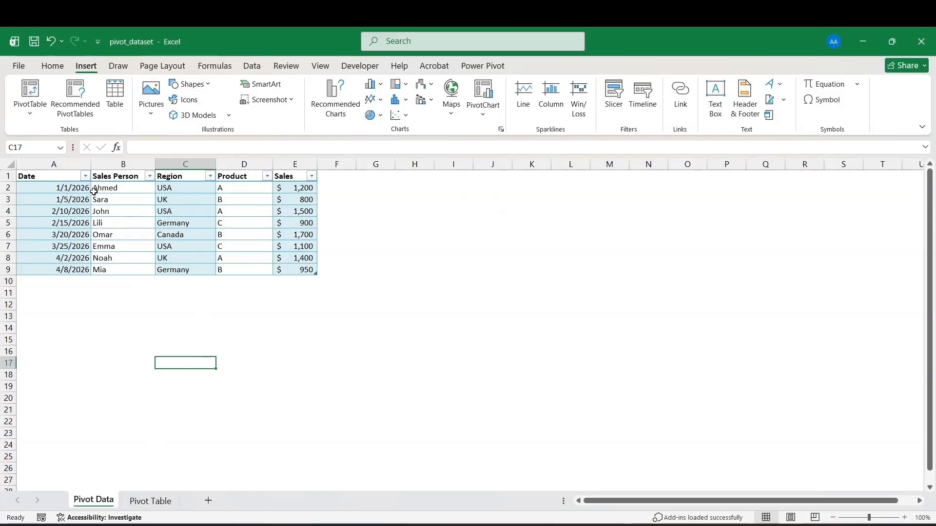
left_click(69, 177)
left_click(69, 184)
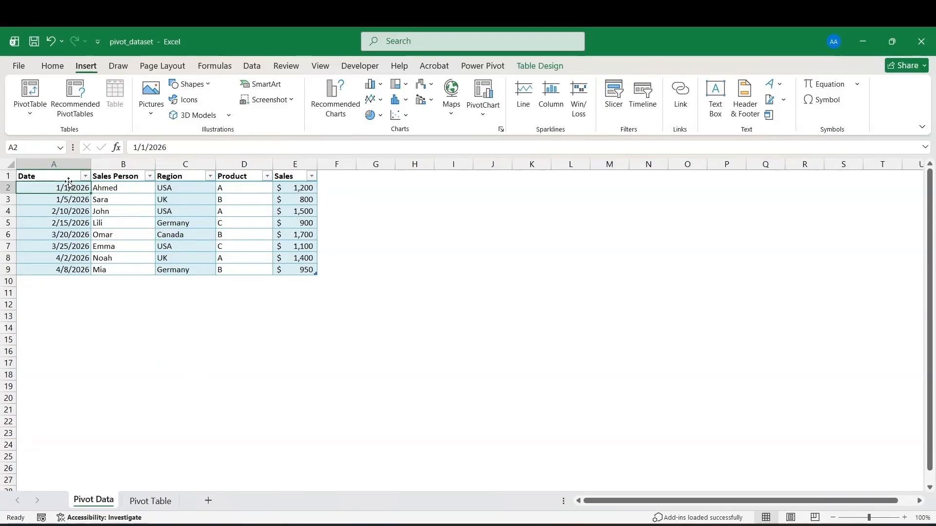
left_click(52, 67)
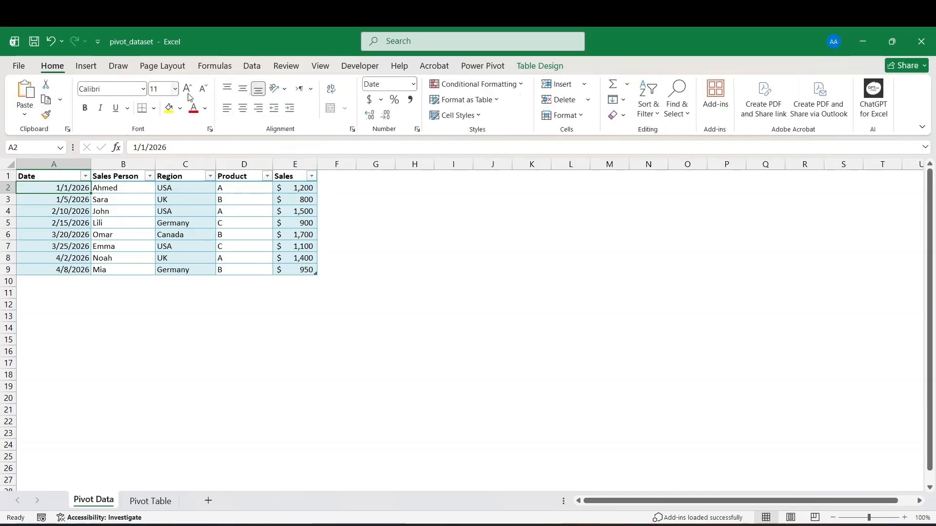
left_click(412, 86)
left_click(413, 86)
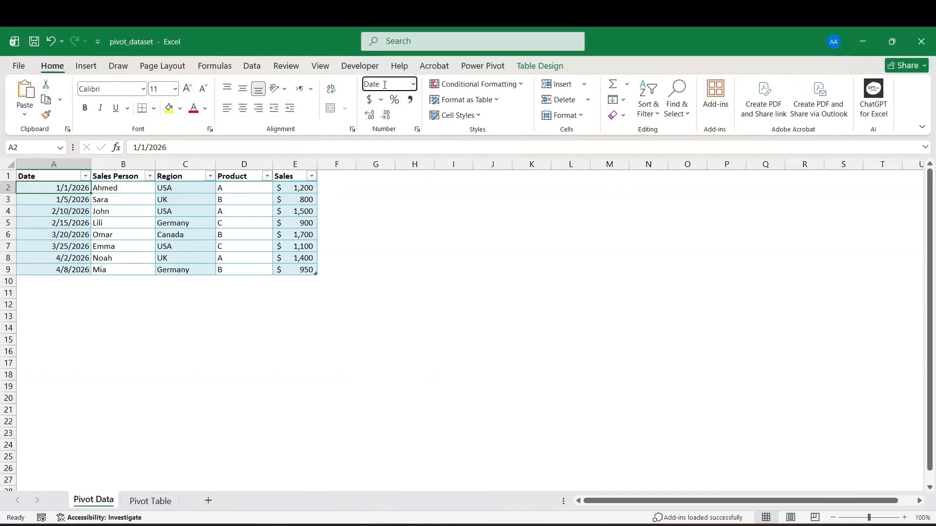
left_click(58, 225)
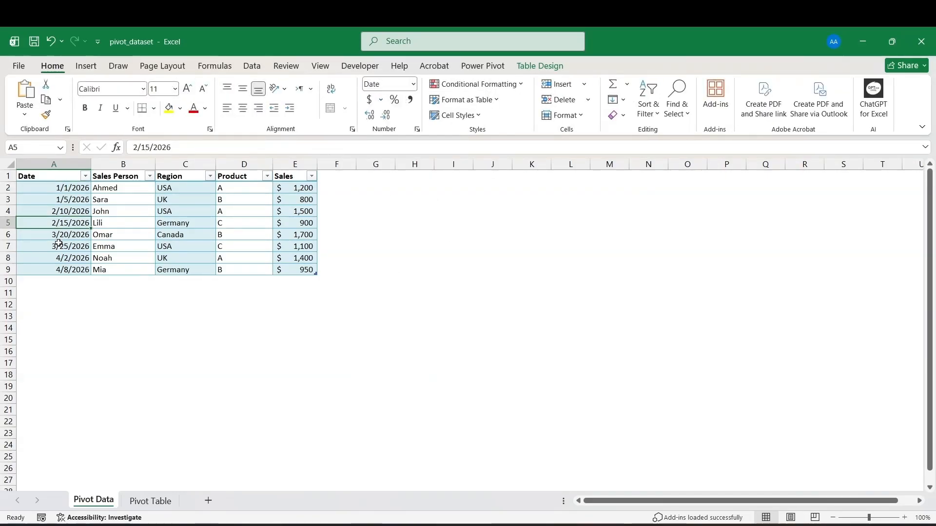
left_click(58, 244)
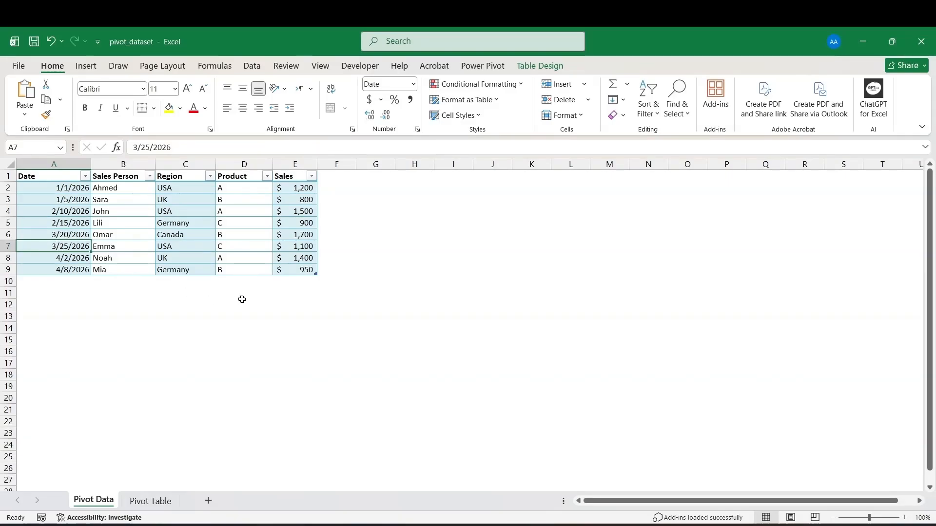